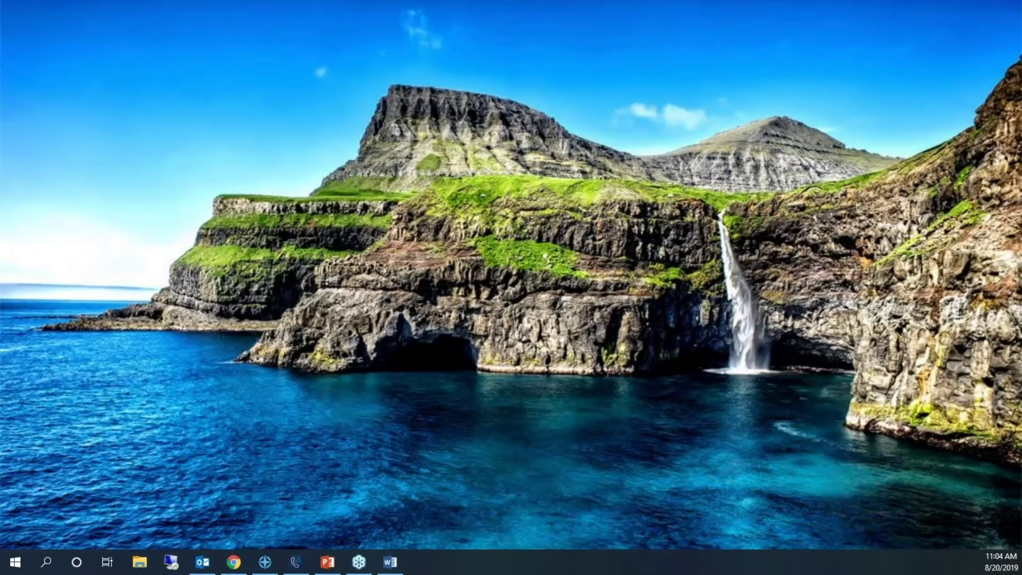
- Bring up the Mitel Connect window and drag it to the top-left of the desktop
{"action": "left_click", "coordinate": [296, 562]}
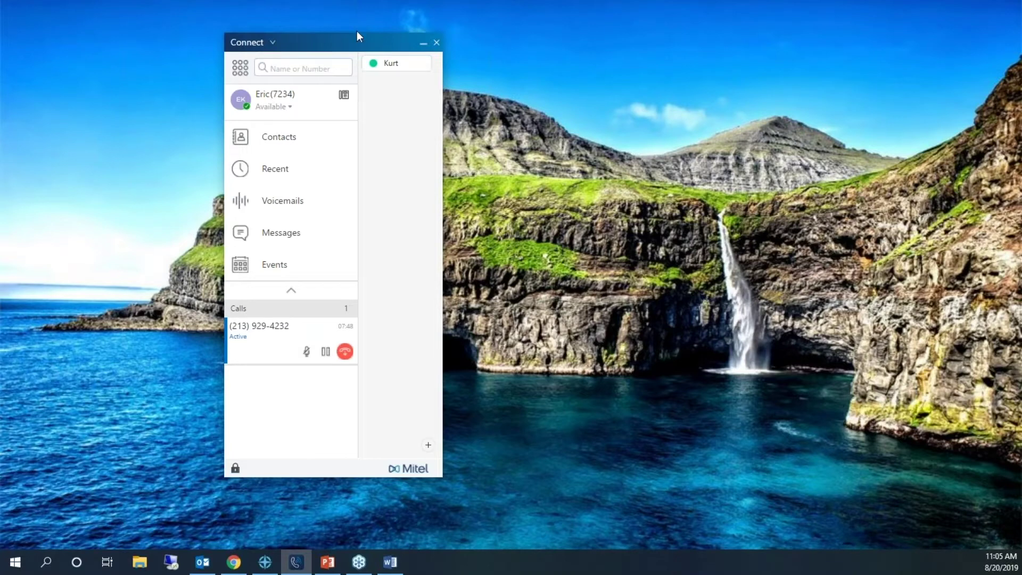
{"action": "left_click_drag", "start_coordinate": [341, 44], "coordinate": [262, 12]}
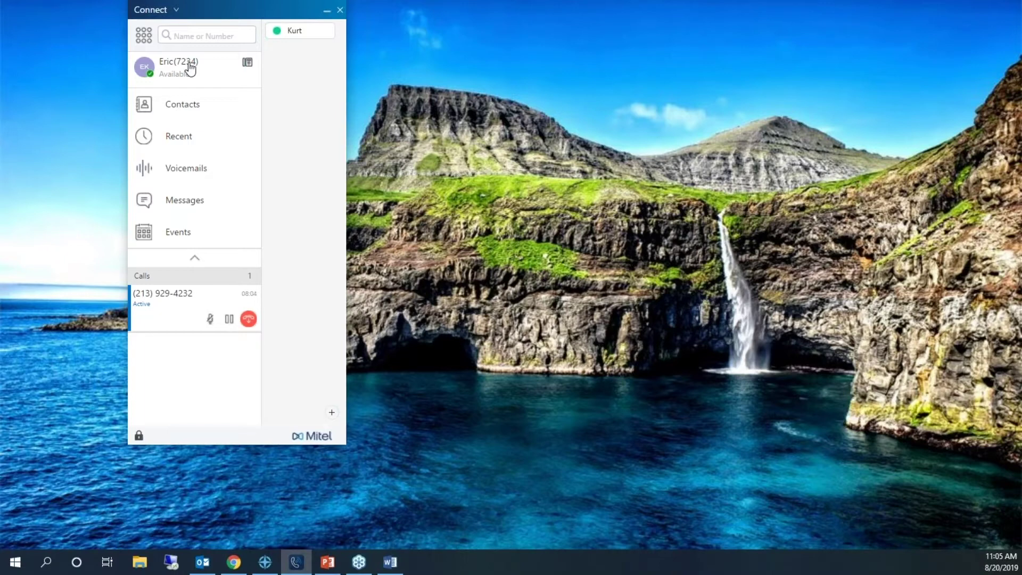
- Show your profile with desk-phone call ringing and conference bridge details, nudging the window down-left
{"action": "left_click", "coordinate": [190, 67]}
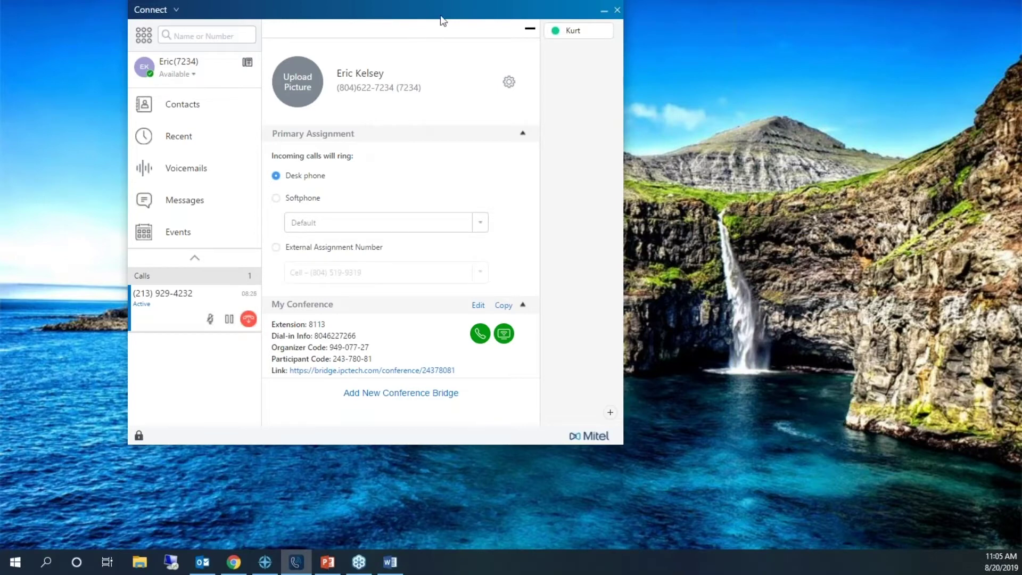
{"action": "left_click_drag", "start_coordinate": [442, 21], "coordinate": [419, 37]}
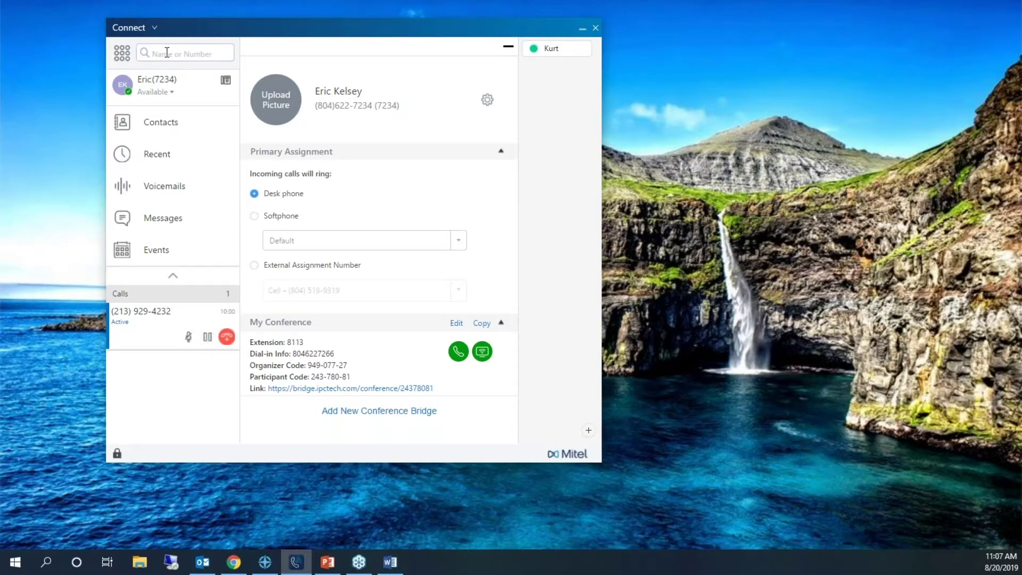
- Search the directory by the colleague's full name to list the two matching contacts
{"action": "left_click", "coordinate": [167, 53]}
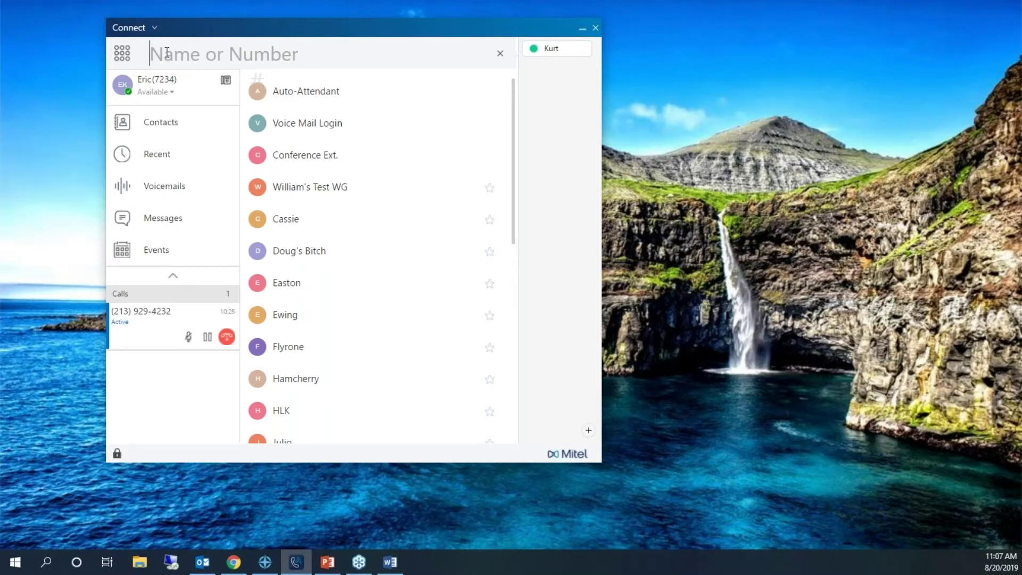
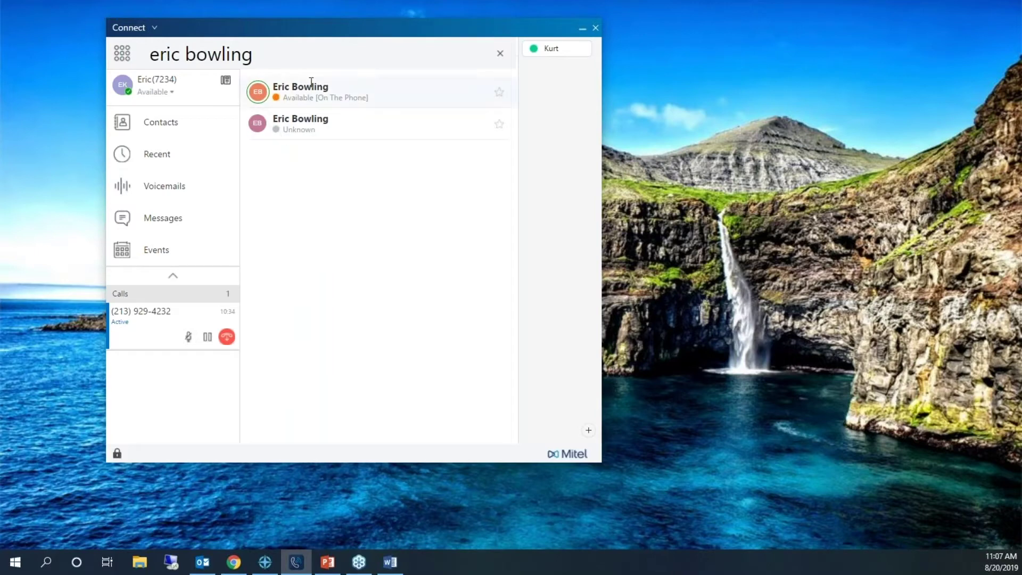
- Open the first matching contact and review its Info, Calls and Voicemails sections
{"action": "left_click", "coordinate": [413, 97]}
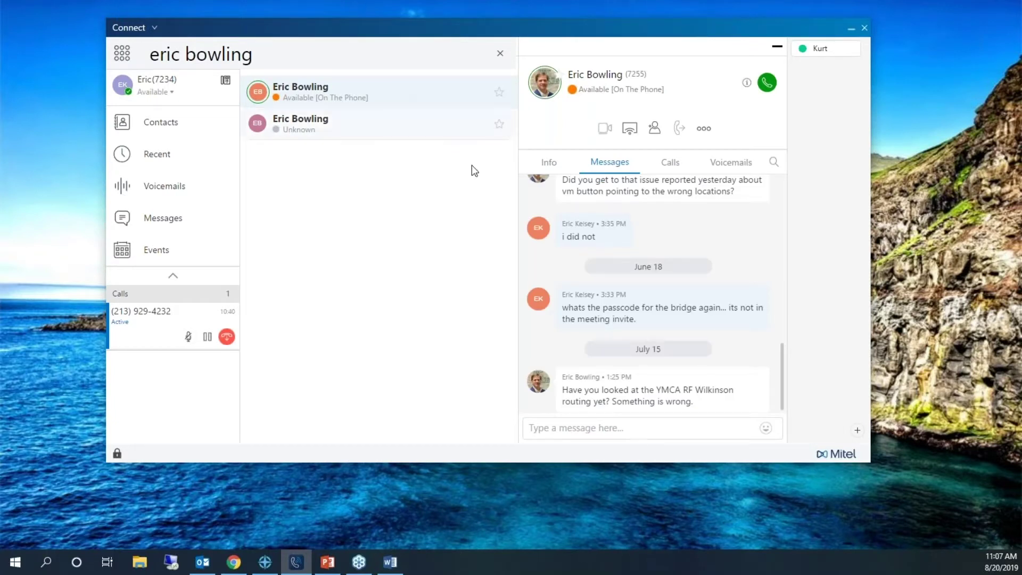
{"action": "left_click", "coordinate": [548, 167]}
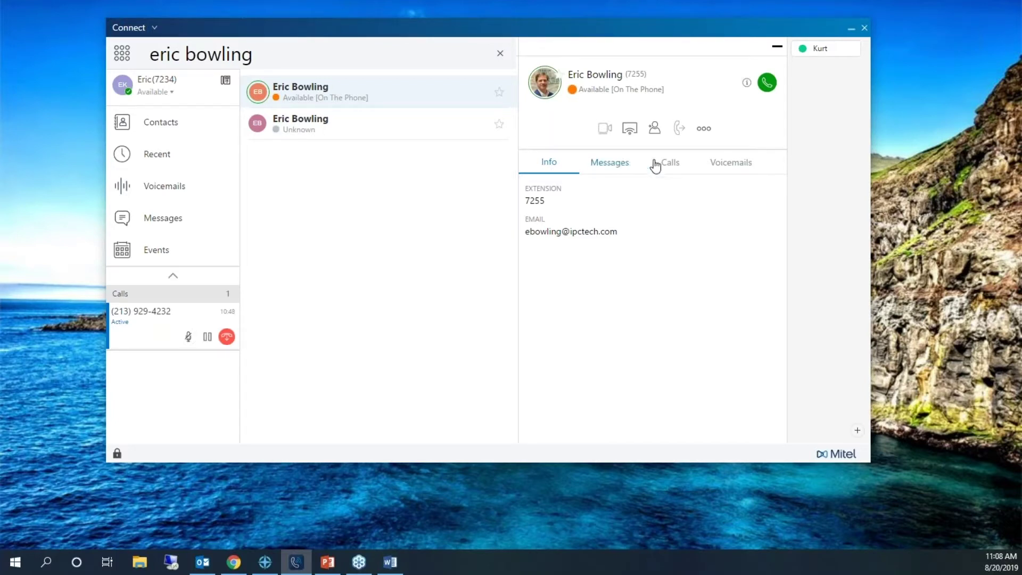
{"action": "left_click", "coordinate": [679, 170]}
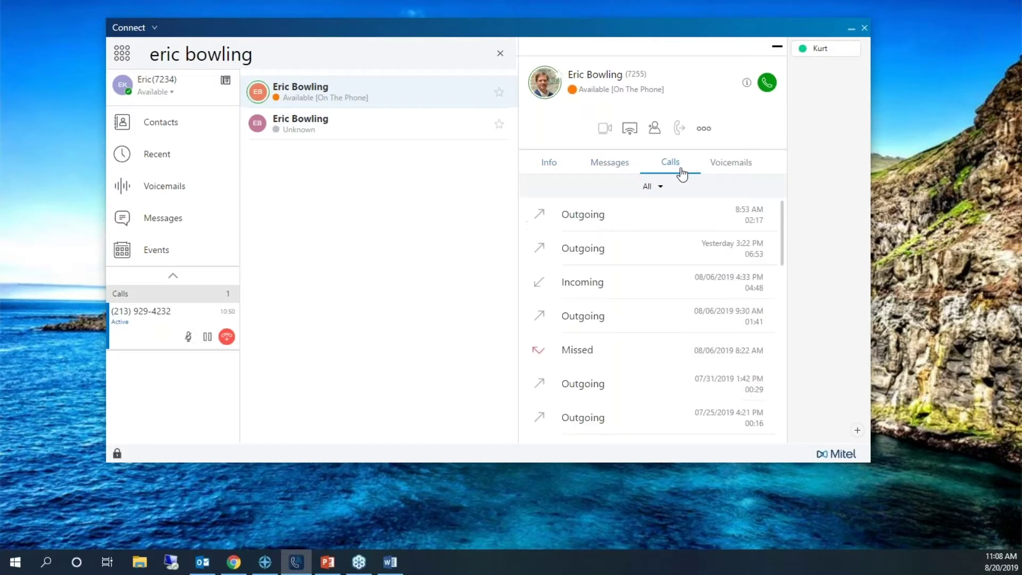
{"action": "left_click", "coordinate": [726, 172]}
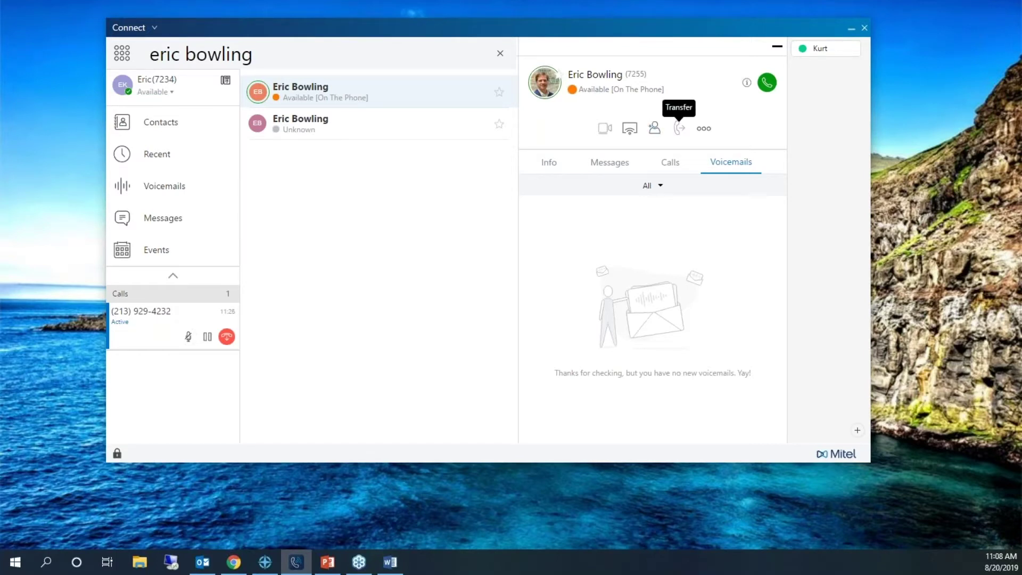
- Turn on Alert When Available for the on-the-phone colleague from the more-actions menu
{"action": "left_click", "coordinate": [704, 128]}
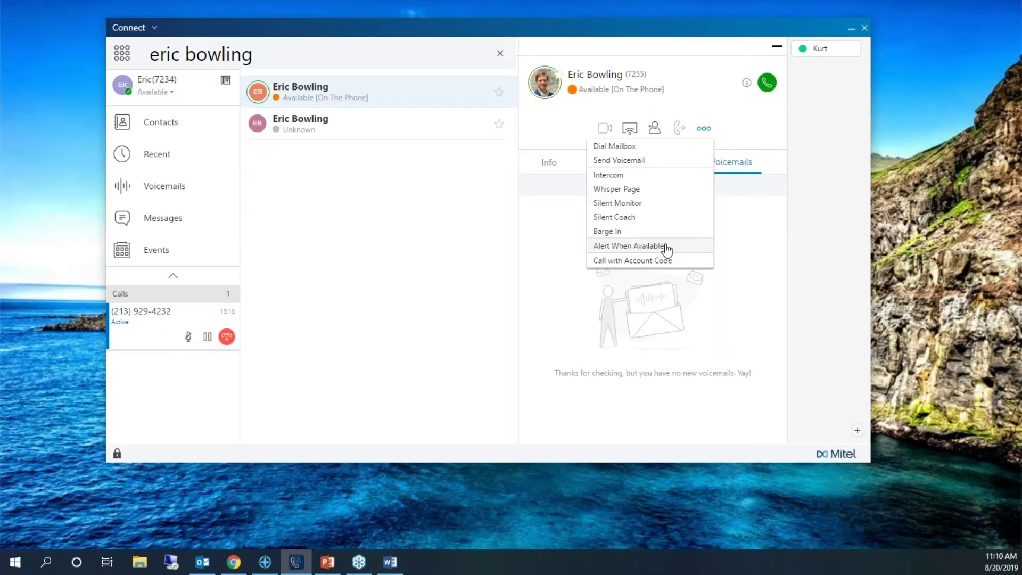
{"action": "left_click", "coordinate": [667, 247]}
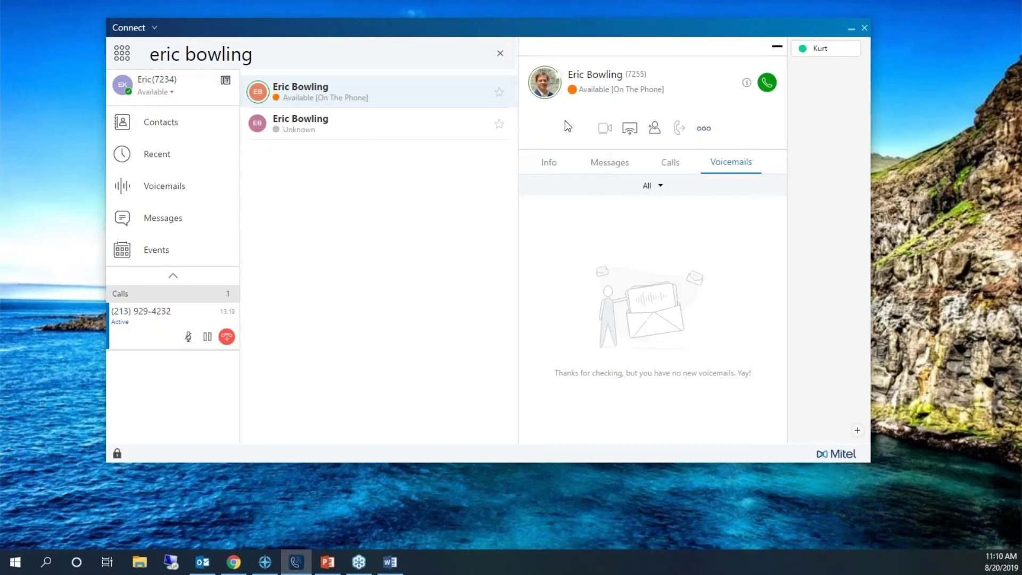
{"action": "left_click", "coordinate": [703, 133]}
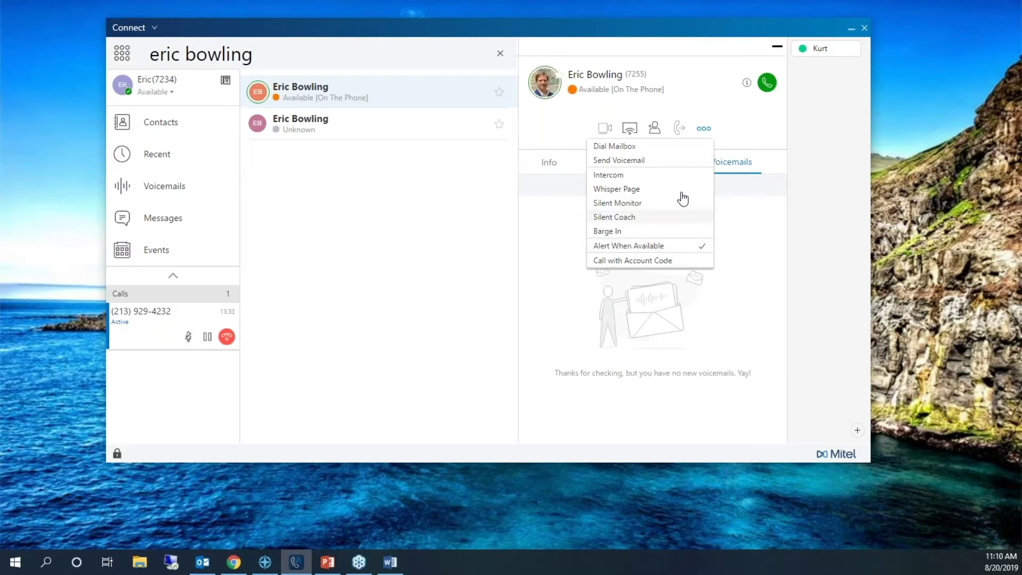
{"action": "left_click", "coordinate": [696, 250]}
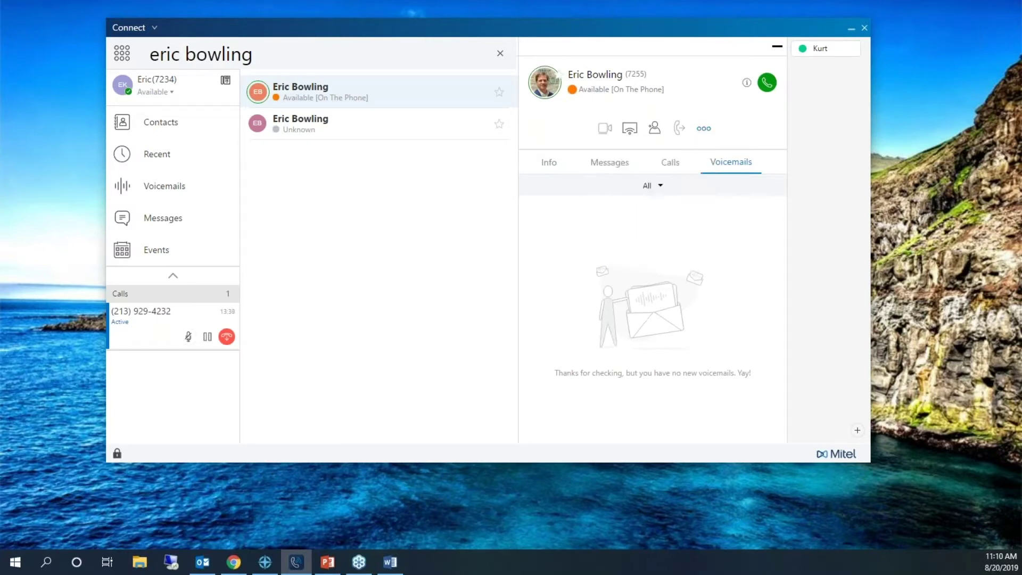
{"action": "left_click", "coordinate": [704, 129]}
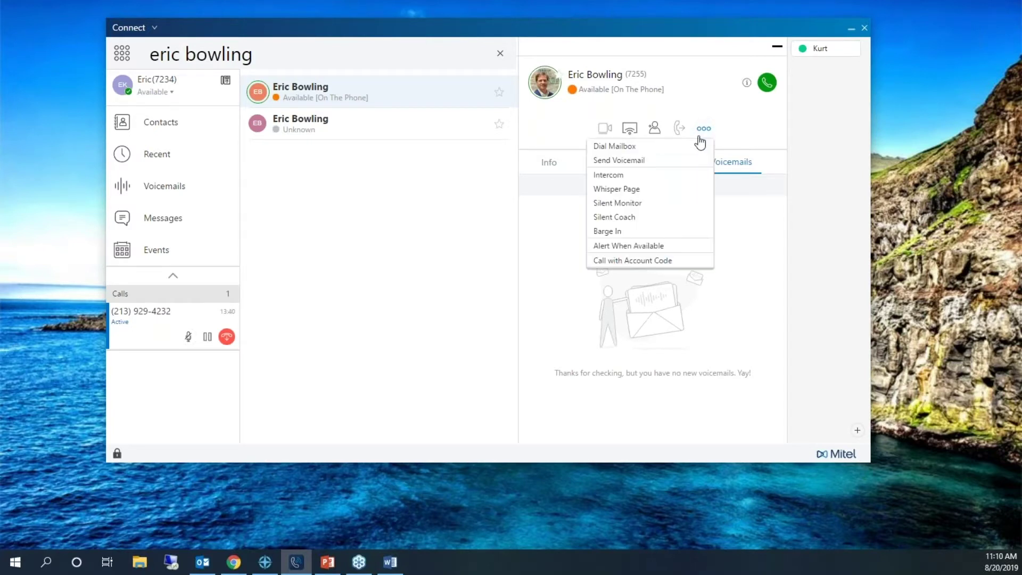
{"action": "left_click", "coordinate": [671, 248]}
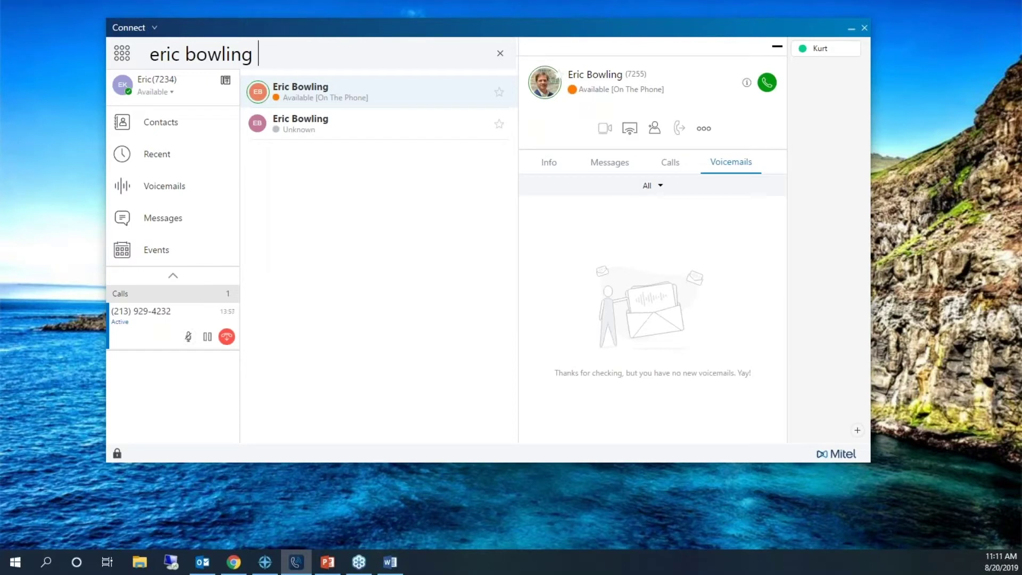
- Go to Contacts and show the Groups view listing Executives, Engineering, NOC and Sales
{"action": "left_click", "coordinate": [167, 133]}
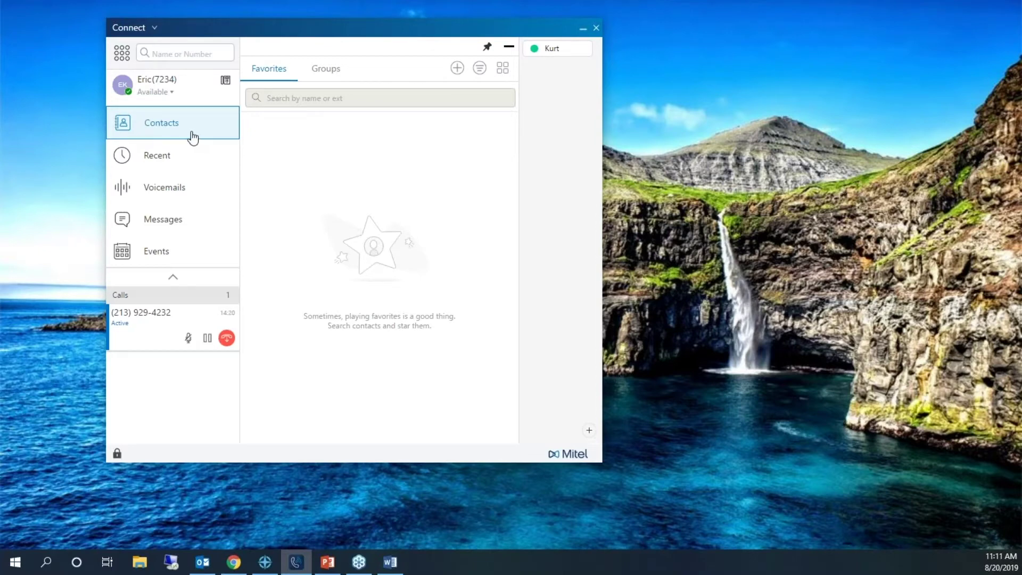
{"action": "left_click", "coordinate": [338, 75]}
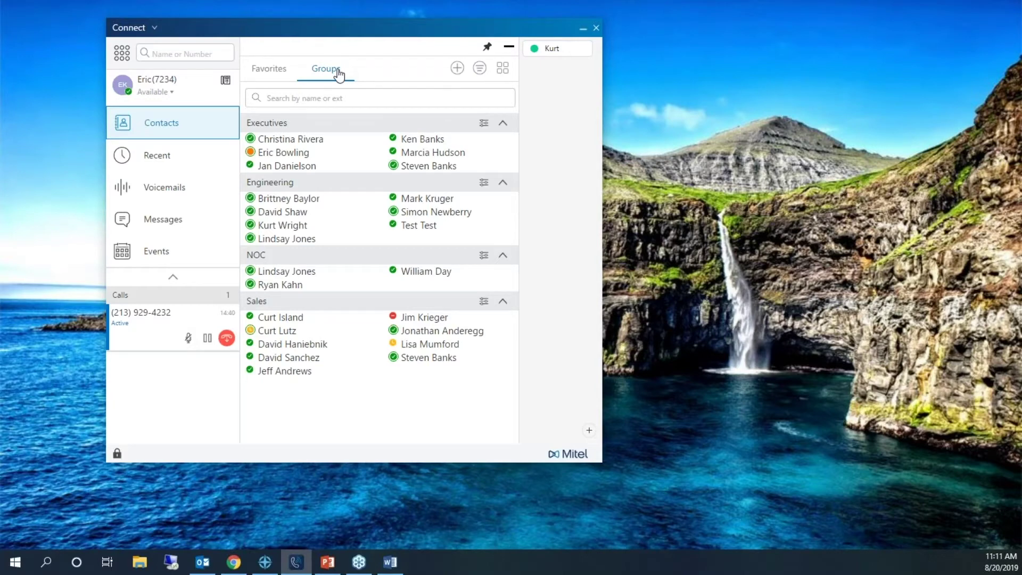
- Collapse the Executives, Engineering and NOC groups and show the add contact or group options
{"action": "left_click", "coordinate": [503, 127]}
{"action": "left_click", "coordinate": [504, 143]}
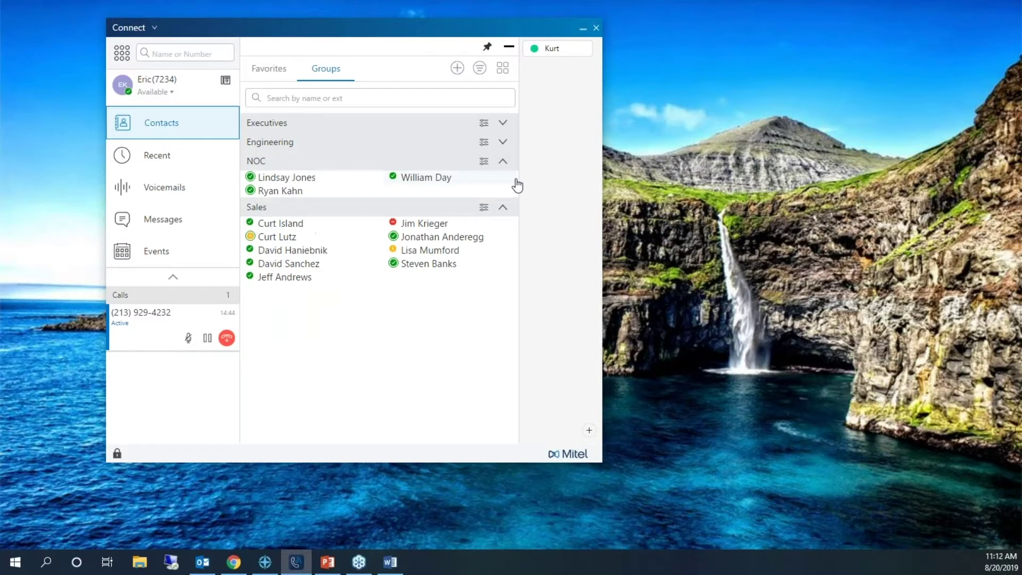
{"action": "left_click", "coordinate": [505, 163]}
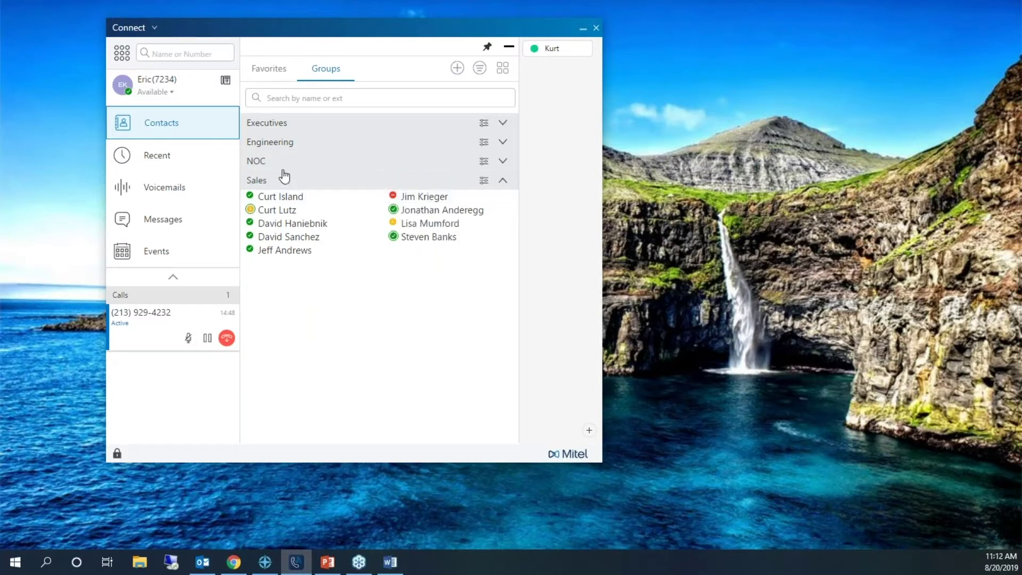
{"action": "left_click", "coordinate": [457, 69]}
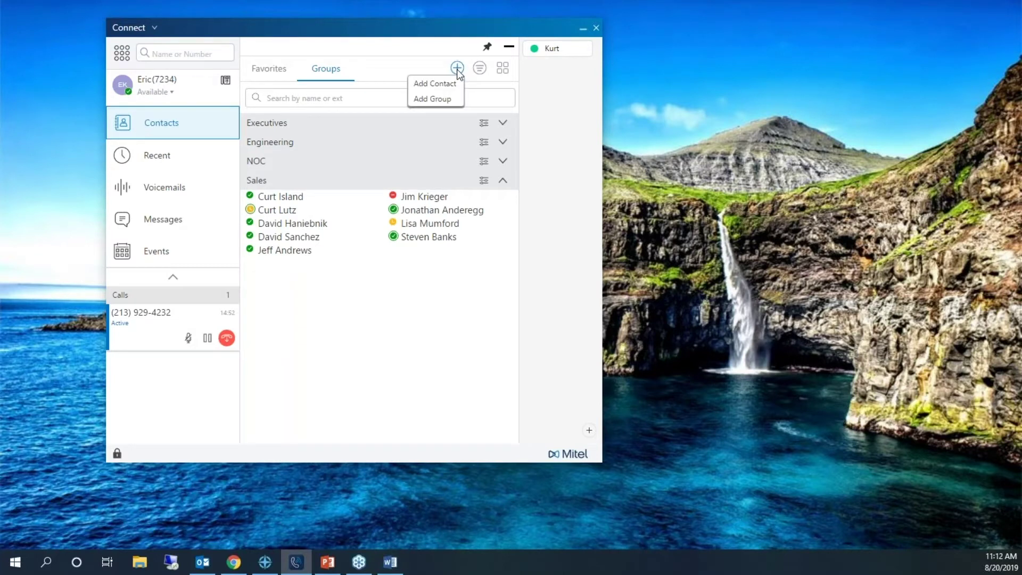
- Create a group named Training with two colleagues picked from the name suggestions as members
{"action": "left_click", "coordinate": [432, 99]}
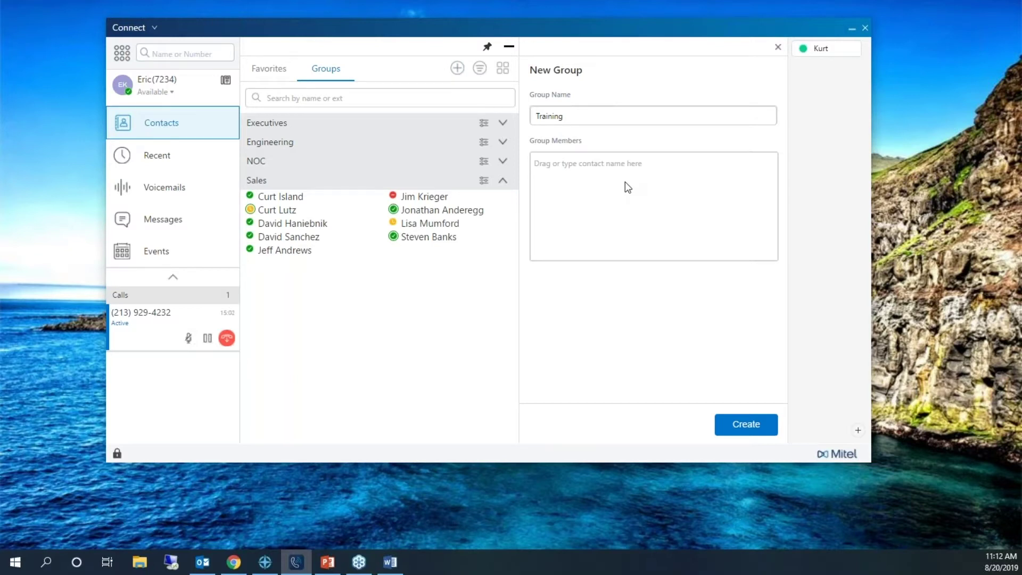
{"action": "type", "text": "eric"}
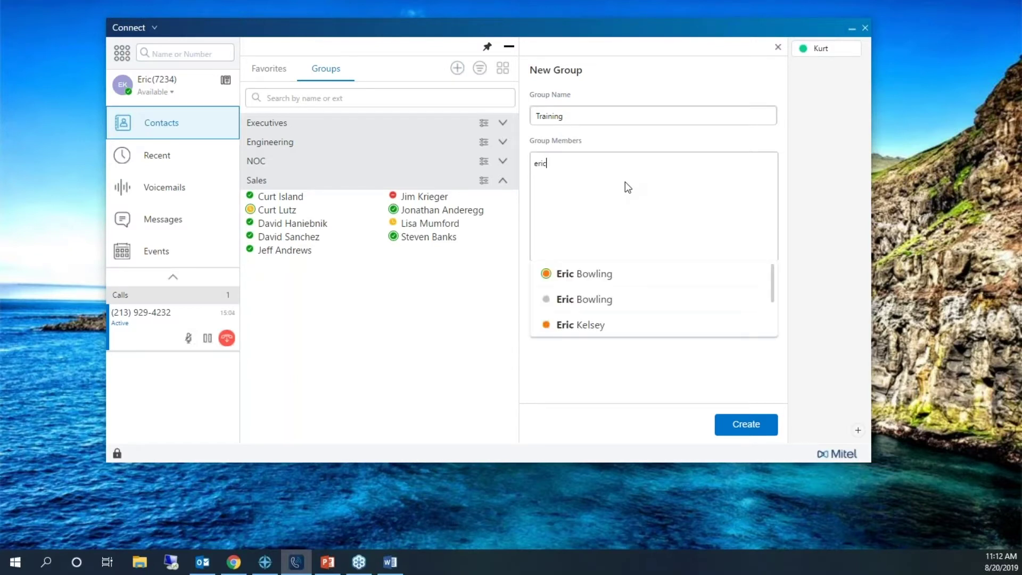
{"action": "left_click", "coordinate": [601, 274]}
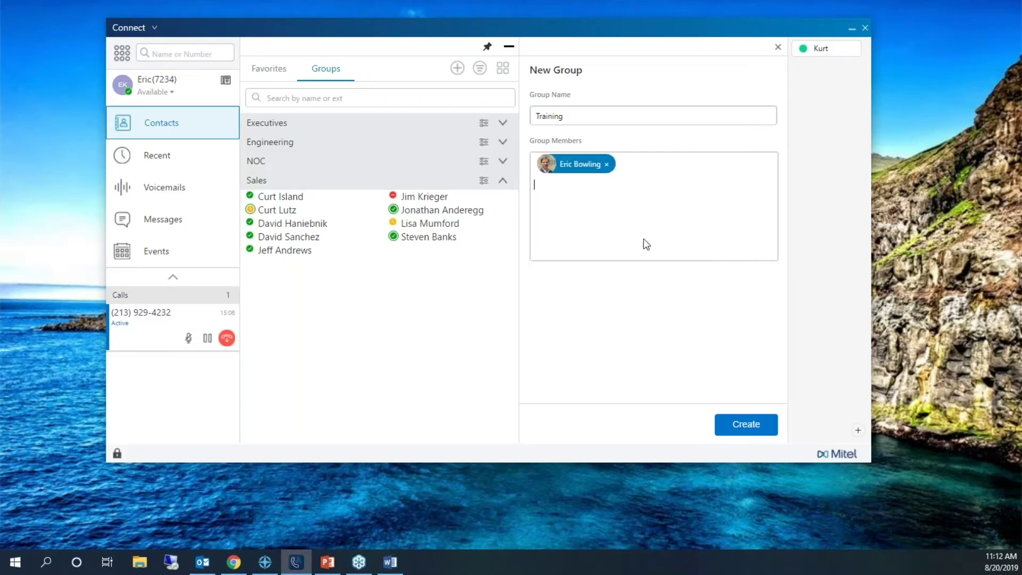
{"action": "type", "text": "eric"}
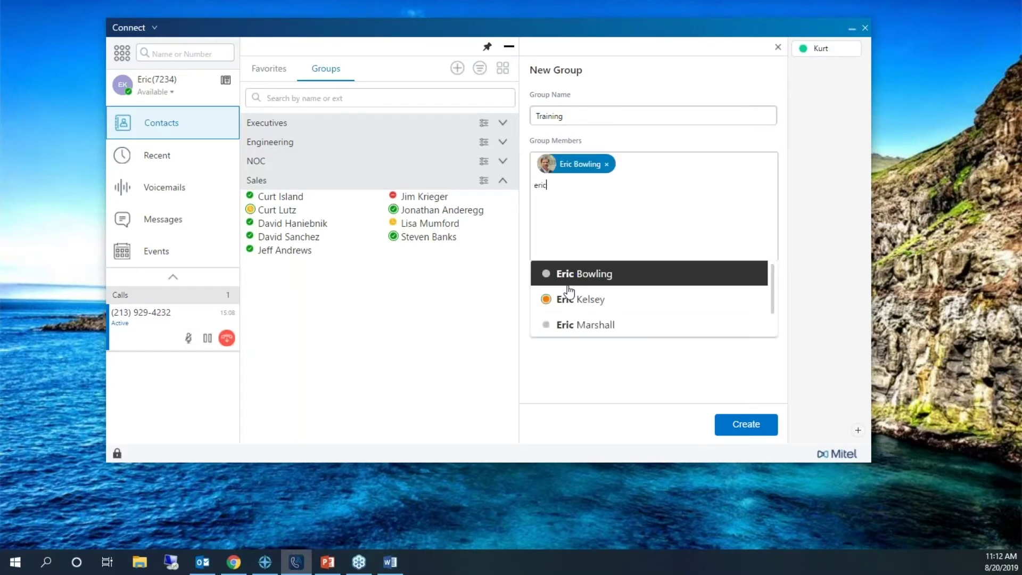
{"action": "left_click", "coordinate": [582, 297]}
{"action": "left_click", "coordinate": [761, 425]}
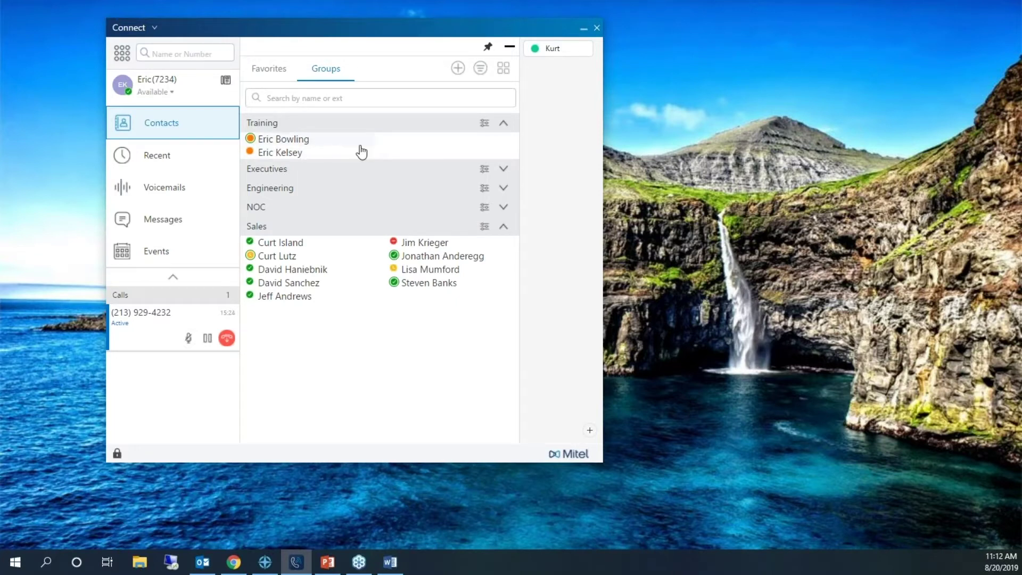
{"action": "left_click", "coordinate": [485, 124]}
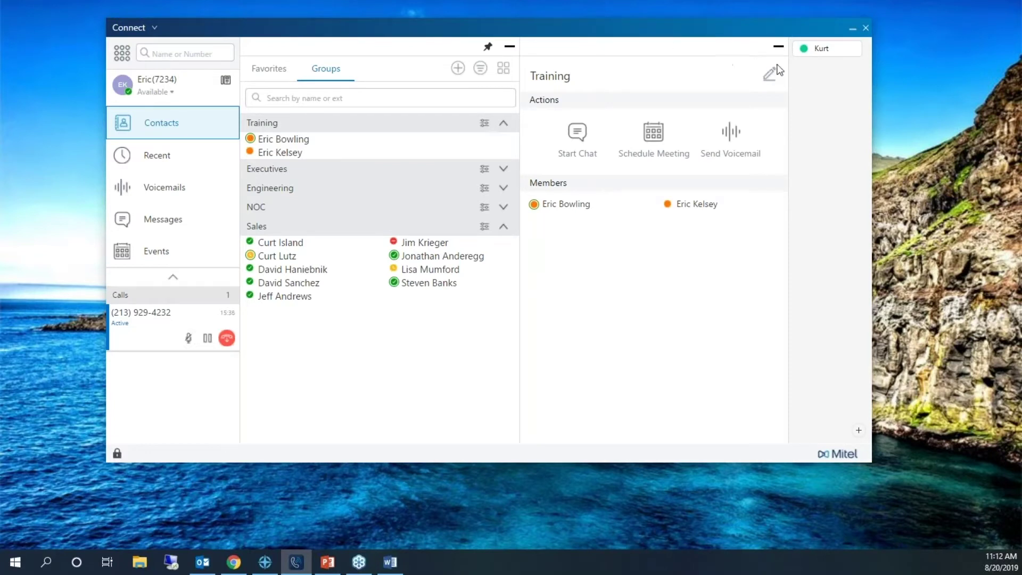
{"action": "left_click", "coordinate": [770, 76]}
{"action": "type", "text": "eric"}
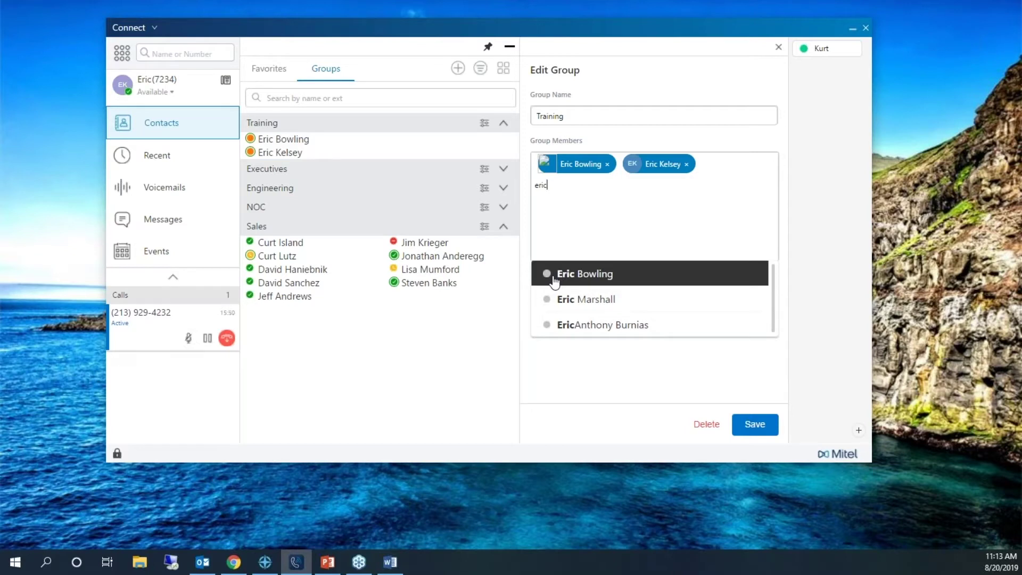
{"action": "key", "text": "BackSpace"}
{"action": "key", "text": "BackSpace"}
{"action": "key", "text": "BackSpace"}
{"action": "key", "text": "BackSpace"}
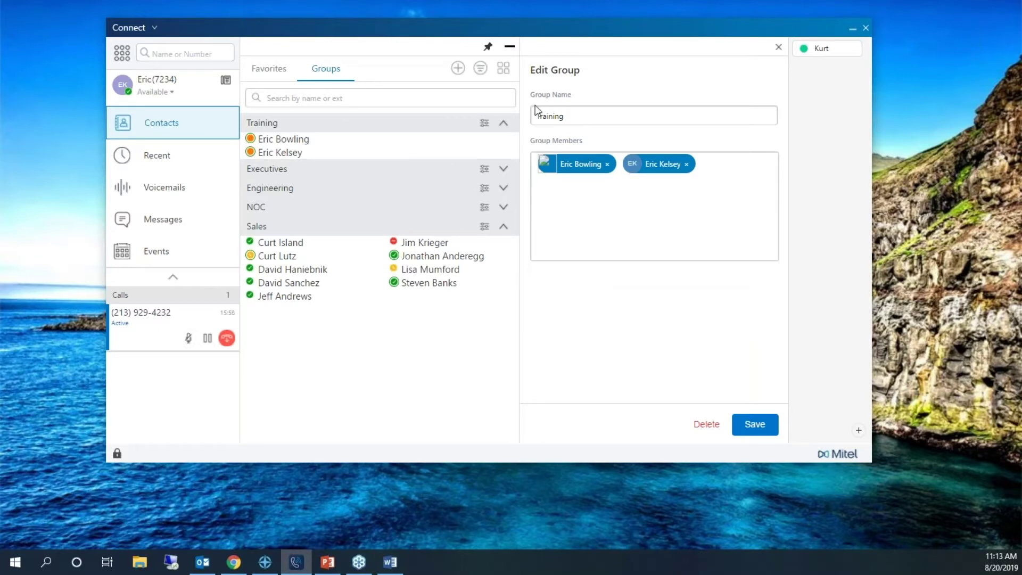
{"action": "left_click", "coordinate": [770, 425]}
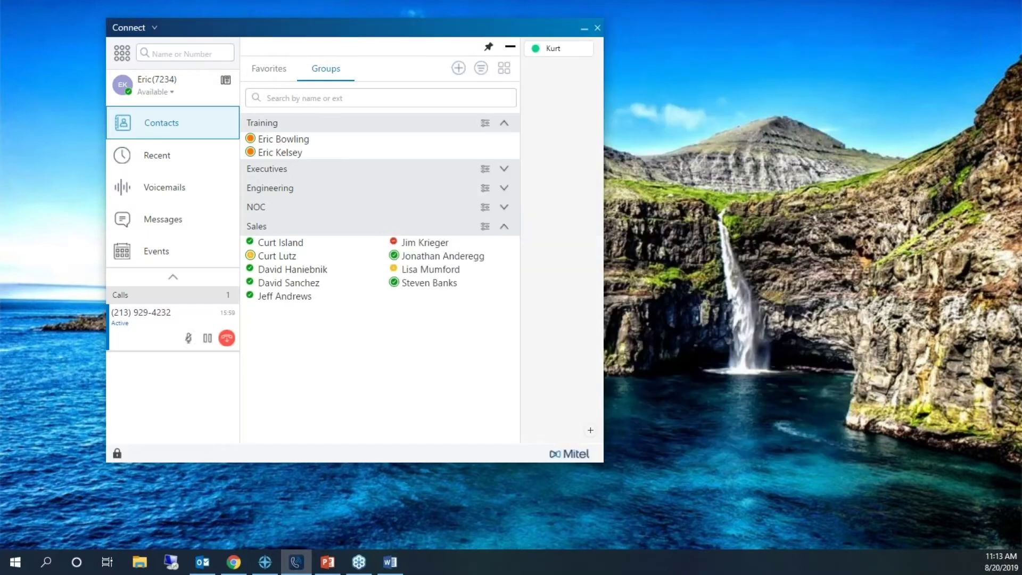
- Edit the Training group to add a third colleague as a member and save it
{"action": "left_click", "coordinate": [485, 124]}
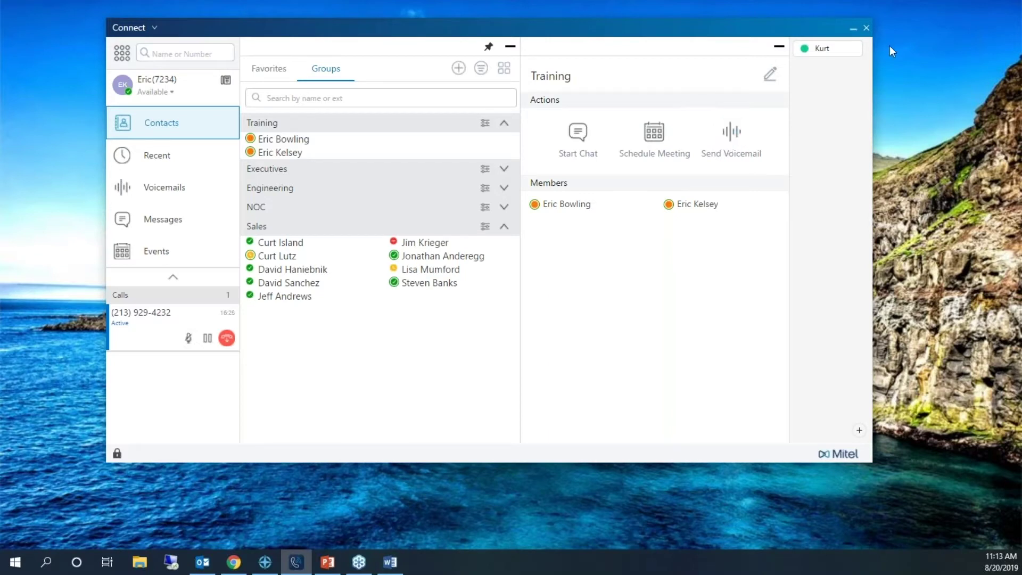
{"action": "left_click", "coordinate": [770, 78]}
{"action": "type", "text": "steven"}
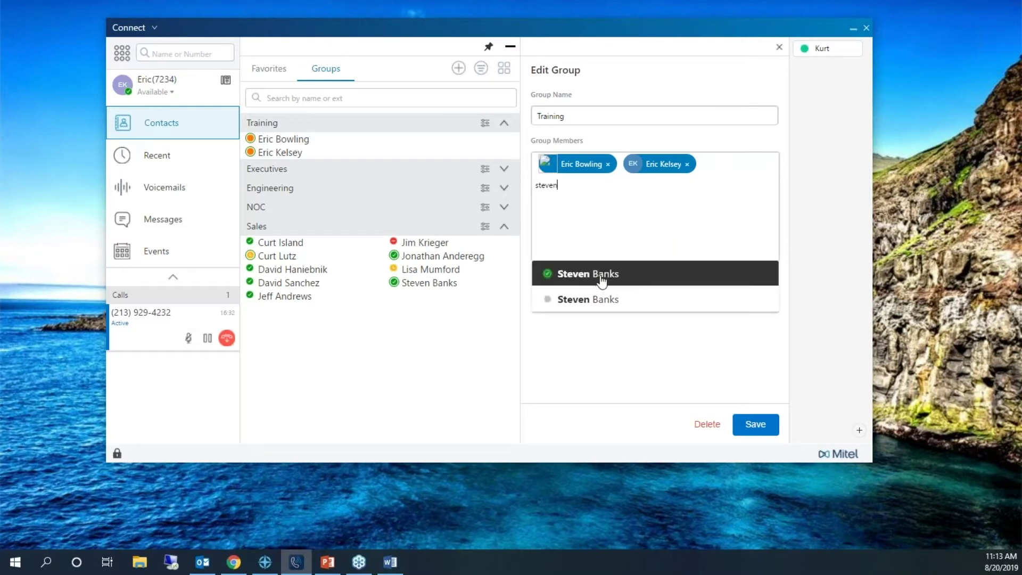
{"action": "left_click", "coordinate": [610, 281]}
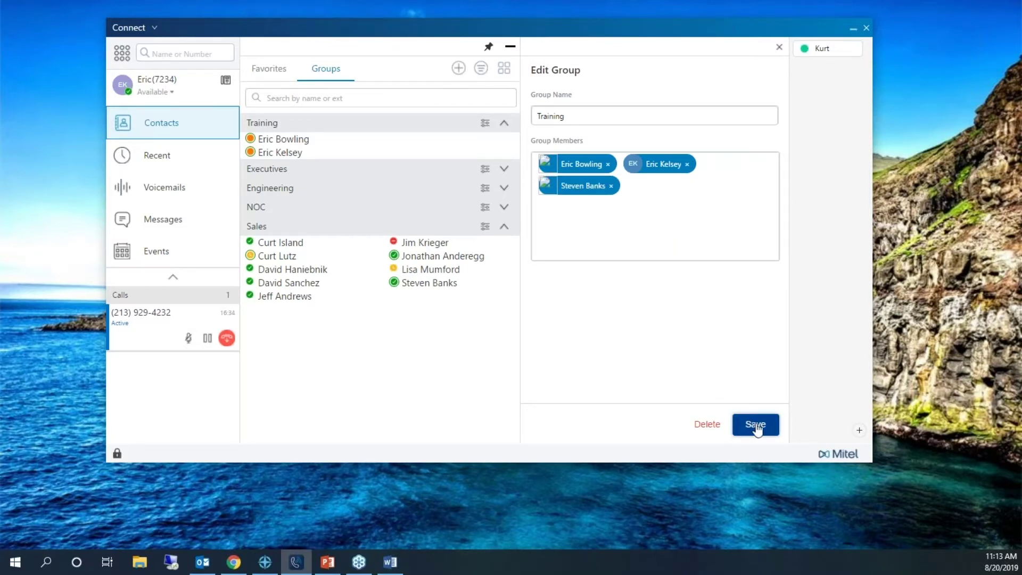
{"action": "left_click", "coordinate": [755, 425]}
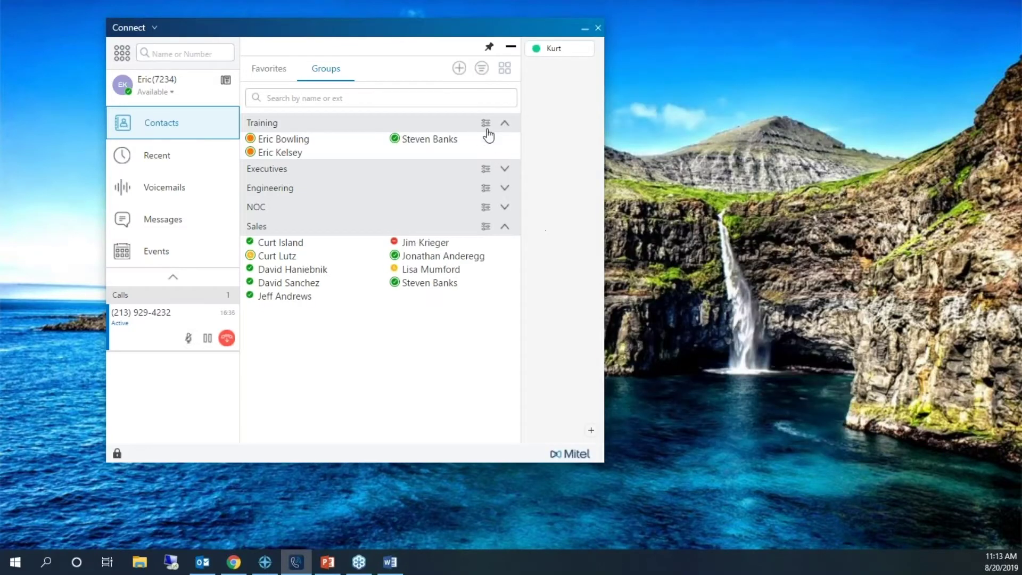
- Move the client window toward the screen centre and show the colleague's presence and call-status card
{"action": "mouse_move", "coordinate": [408, 140]}
{"action": "left_click_drag", "start_coordinate": [313, 32], "coordinate": [453, 82]}
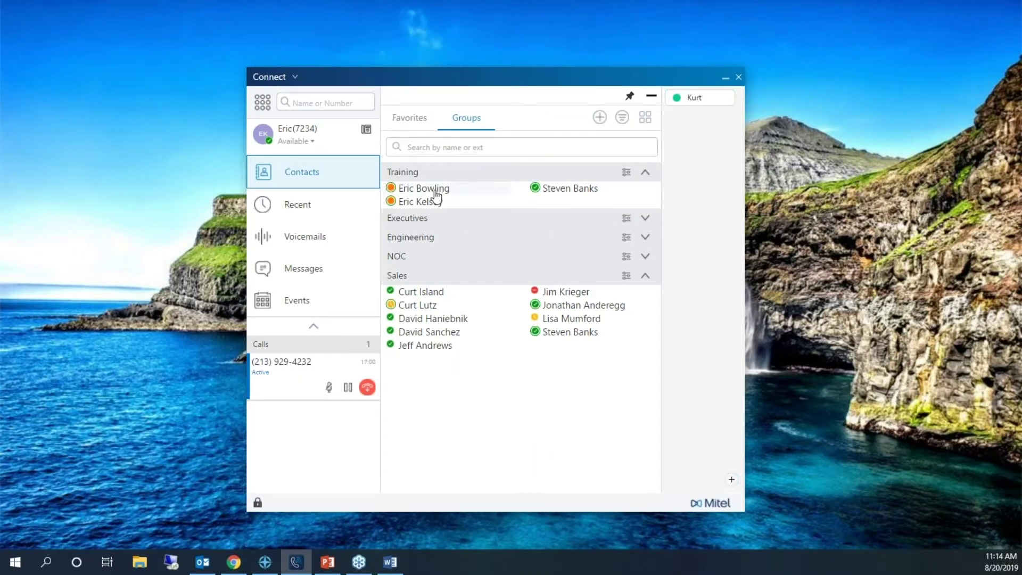
{"action": "mouse_move", "coordinate": [435, 198]}
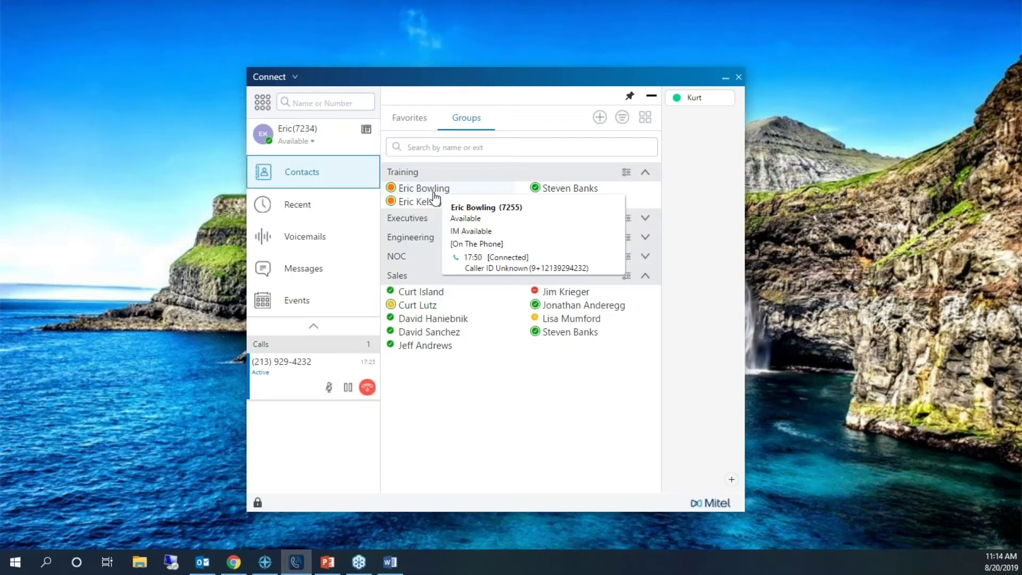
{"action": "right_click", "coordinate": [436, 197]}
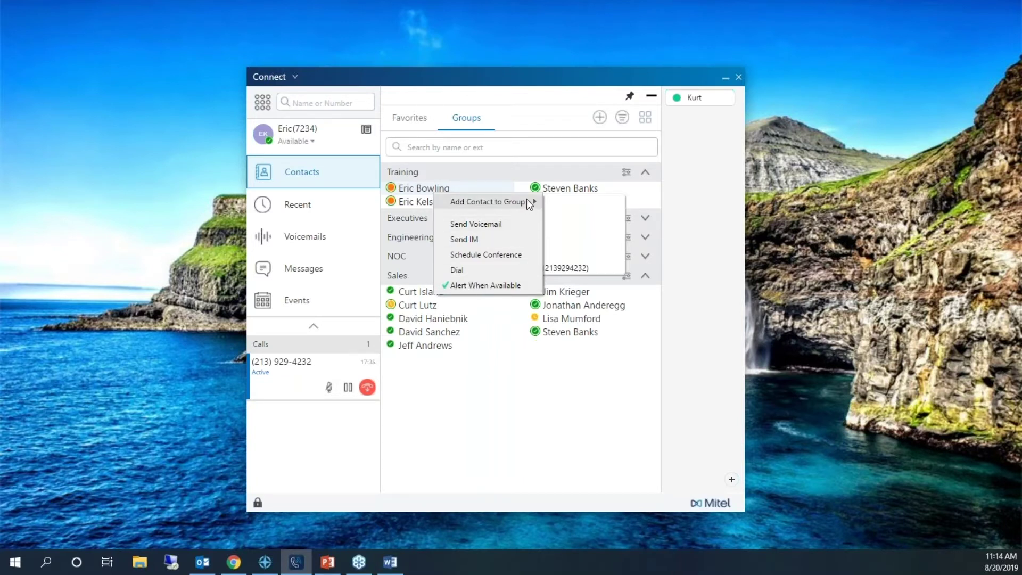
{"action": "mouse_move", "coordinate": [530, 203]}
{"action": "left_click", "coordinate": [505, 181]}
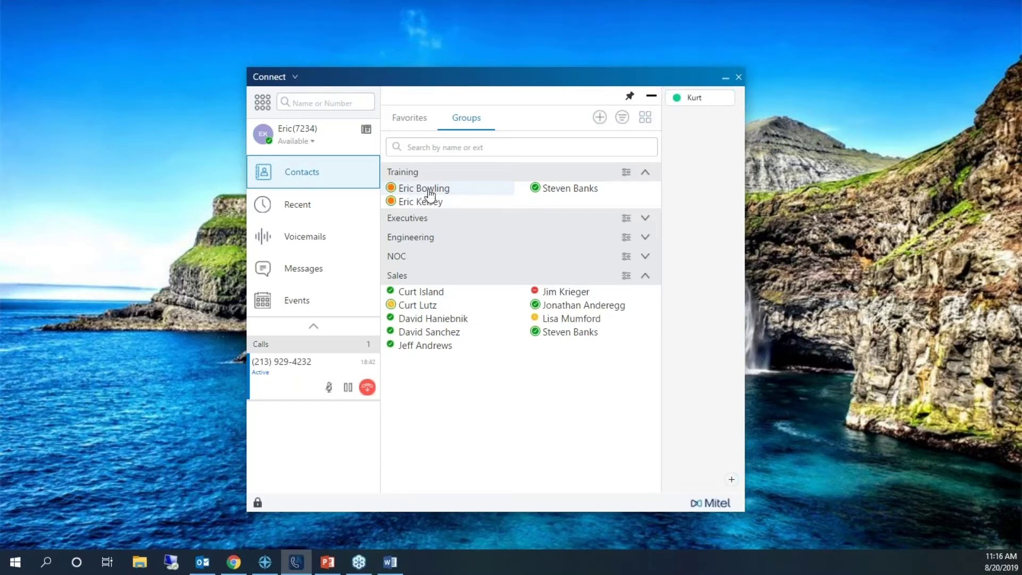
- Open the Recent call history and show the colleague's past calls with dates and durations
{"action": "mouse_move", "coordinate": [432, 193]}
{"action": "left_click", "coordinate": [306, 215]}
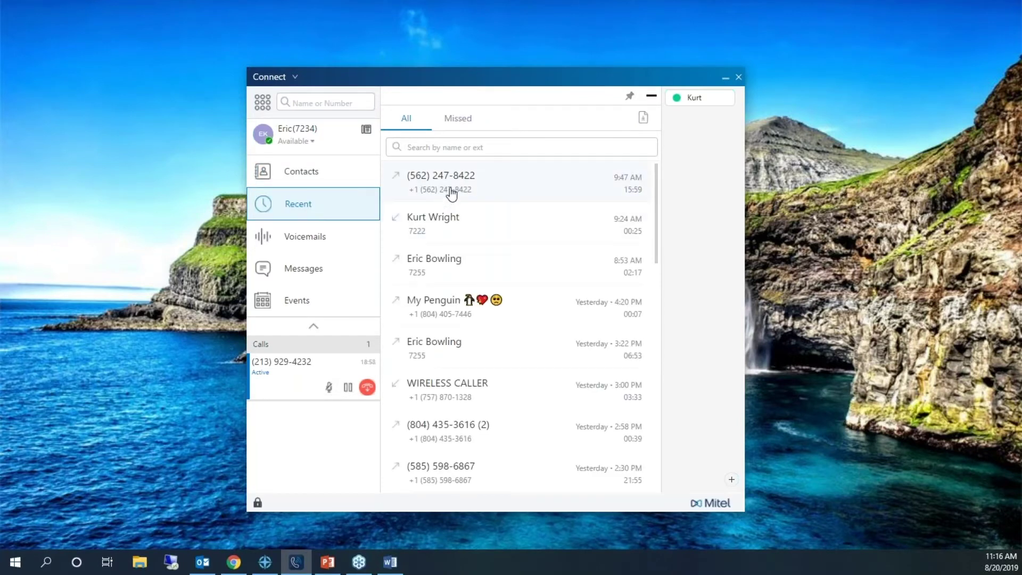
{"action": "left_click", "coordinate": [470, 188]}
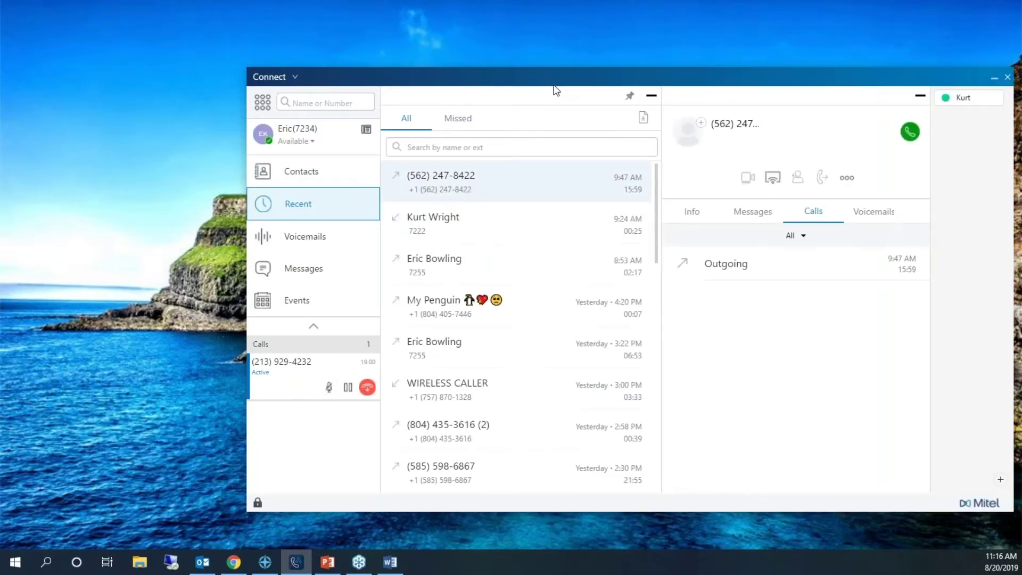
{"action": "left_click_drag", "start_coordinate": [552, 84], "coordinate": [437, 86]}
{"action": "left_click", "coordinate": [502, 263]}
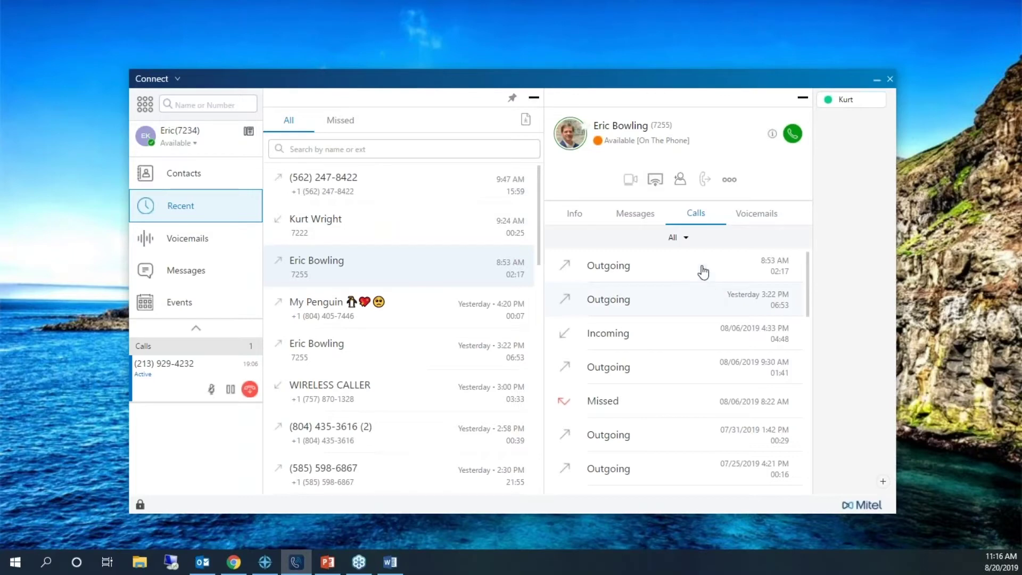
- Search the directory for 'eric', open the colleague's contact card, then return to Recent
{"action": "left_click", "coordinate": [204, 104]}
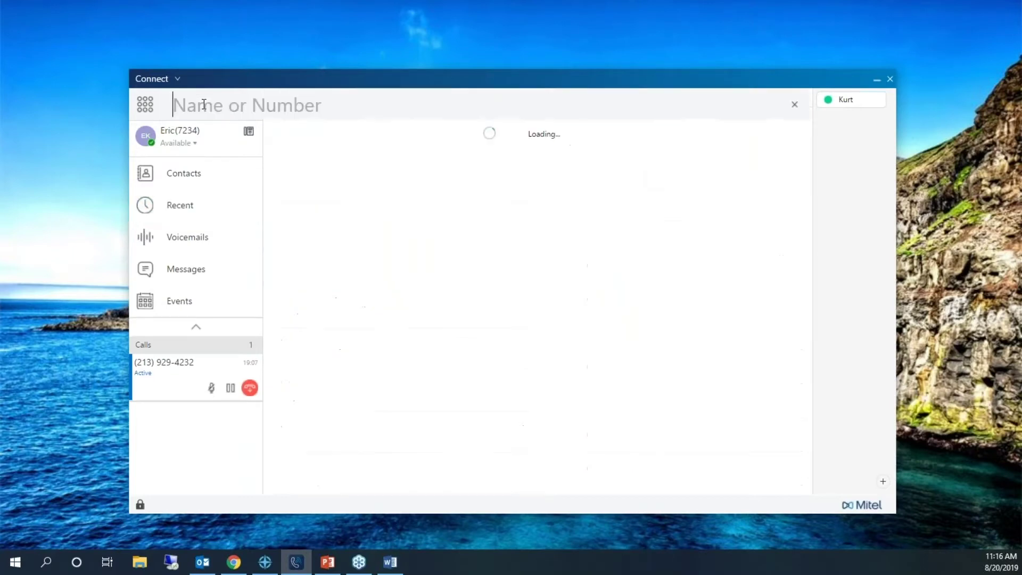
{"action": "type", "text": "eric"}
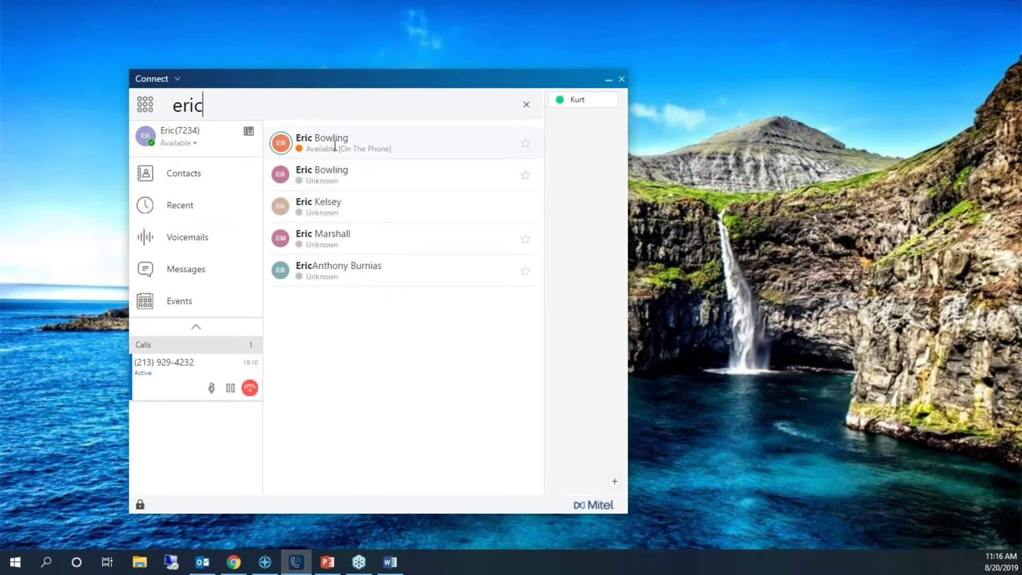
{"action": "left_click", "coordinate": [335, 146]}
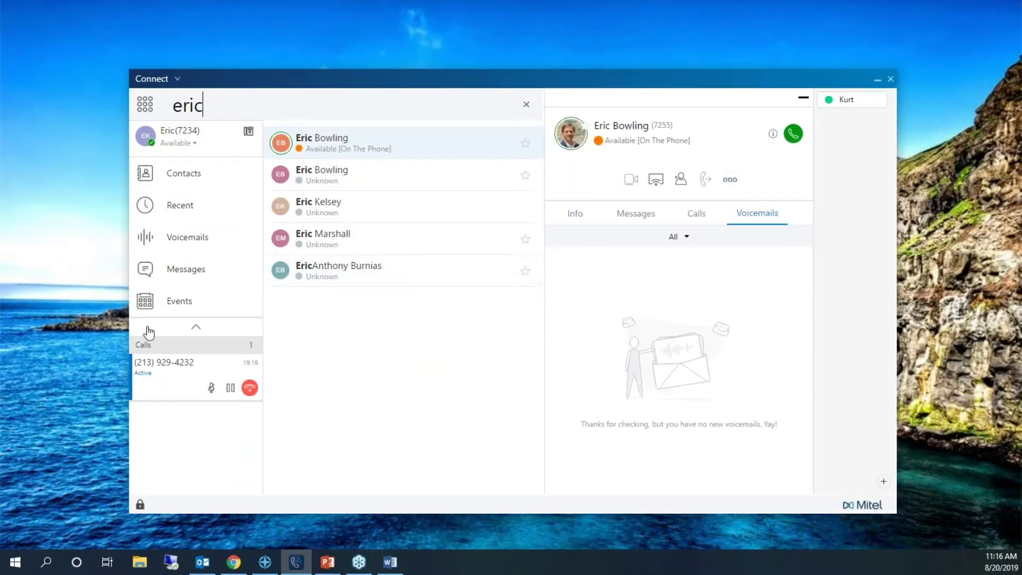
{"action": "left_click", "coordinate": [195, 206]}
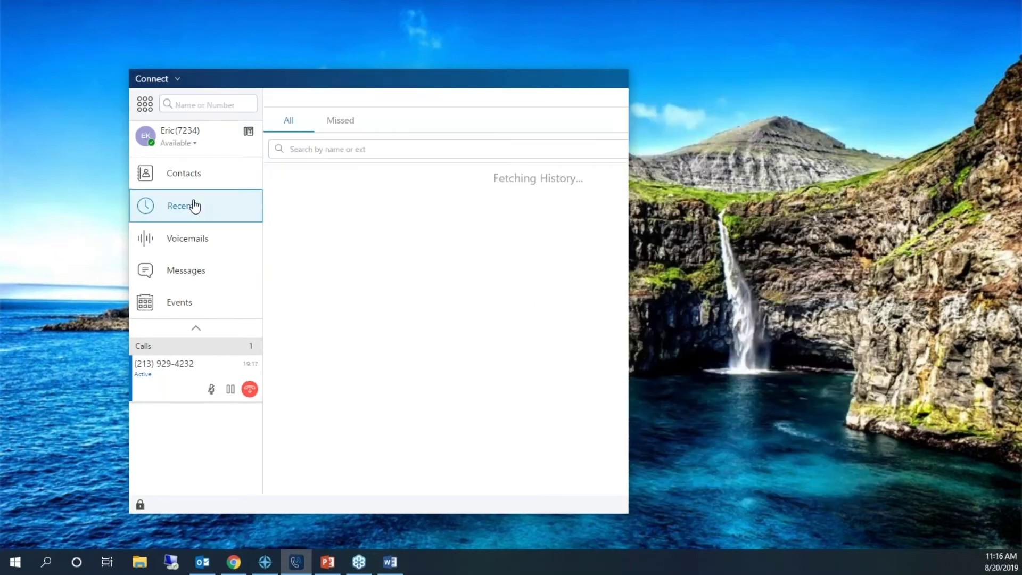
- Expand the colleague's outgoing calls down to the 07/24/2019 1:32 PM entry's origin and routing slip
{"action": "left_click", "coordinate": [331, 277]}
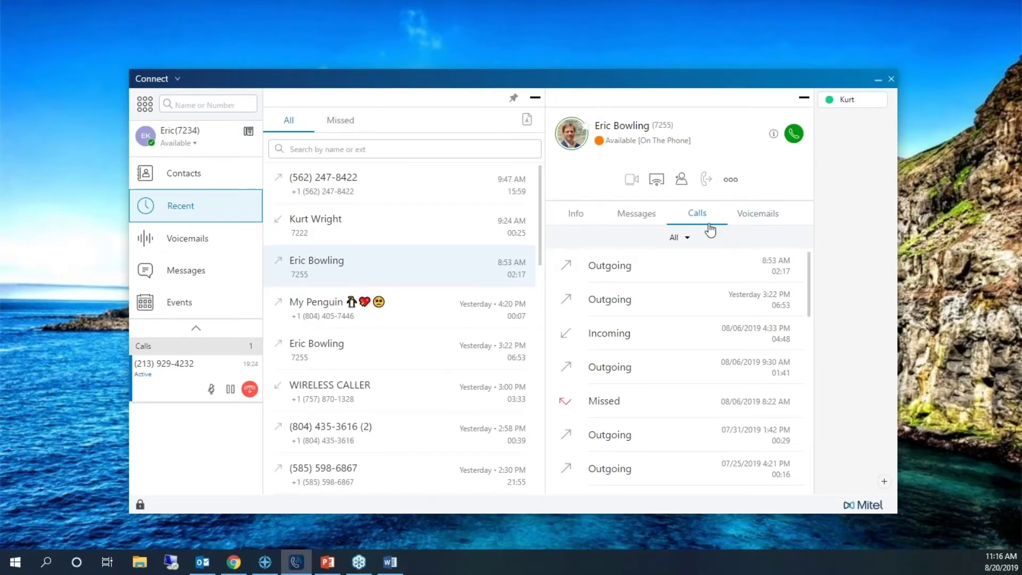
{"action": "left_click", "coordinate": [691, 274]}
{"action": "scroll", "coordinate": [682, 359], "scroll_direction": "down", "scroll_amount": 2}
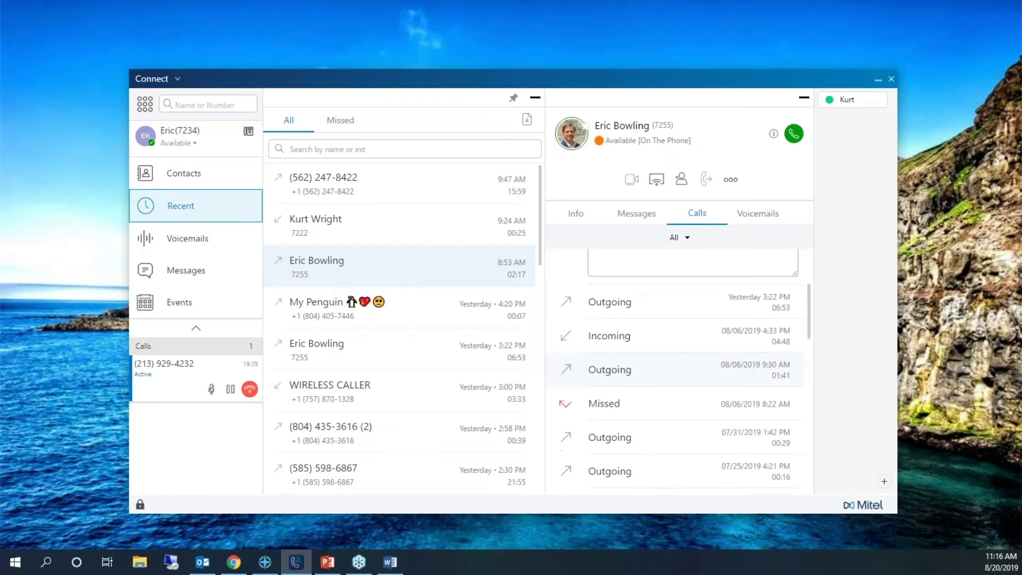
{"action": "left_click", "coordinate": [667, 313]}
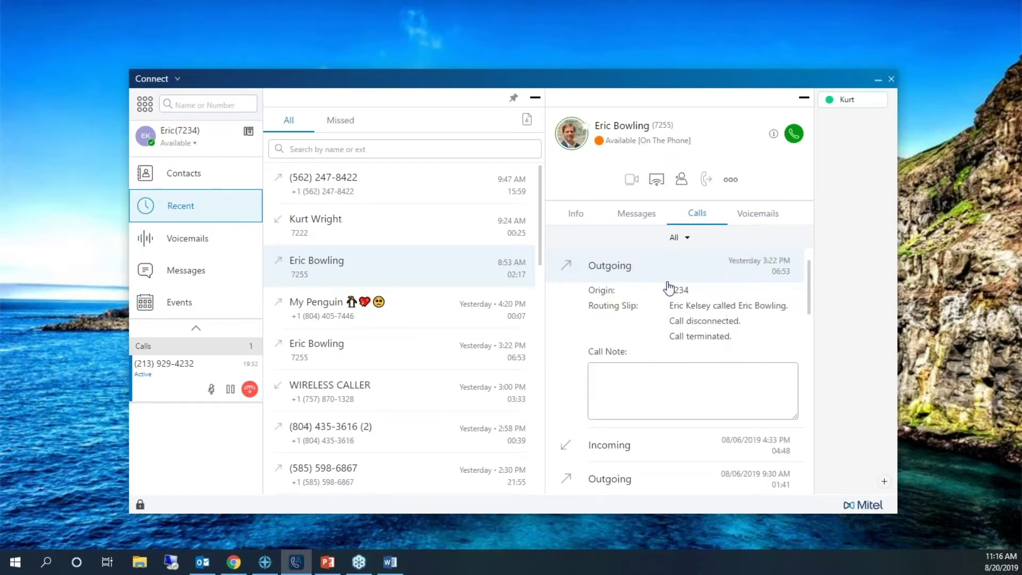
{"action": "scroll", "coordinate": [682, 346], "scroll_direction": "down", "scroll_amount": 3}
{"action": "left_click", "coordinate": [681, 422]}
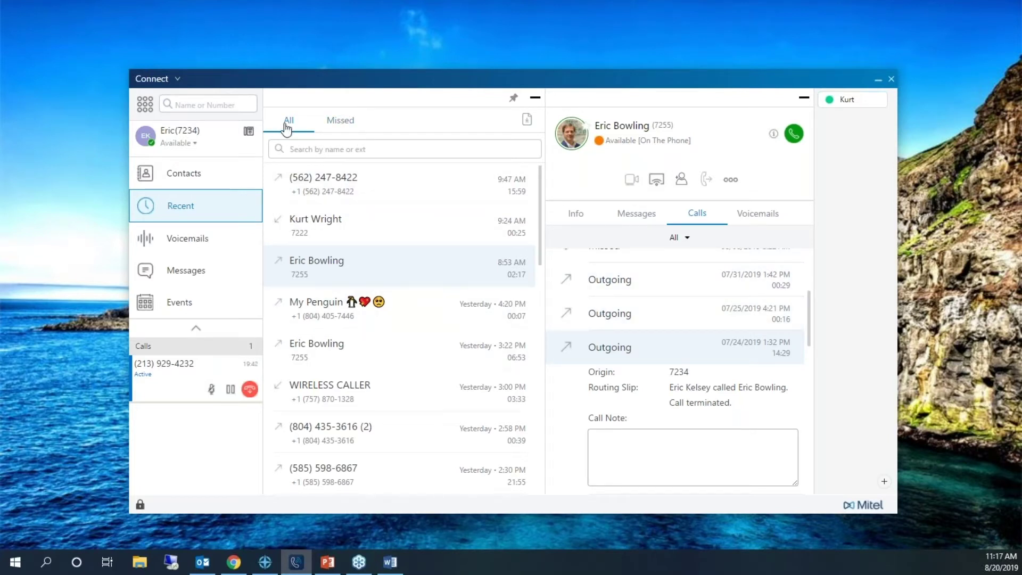
- Filter the Recent call list by 757 instead of the colleague's name
{"action": "left_click", "coordinate": [312, 149]}
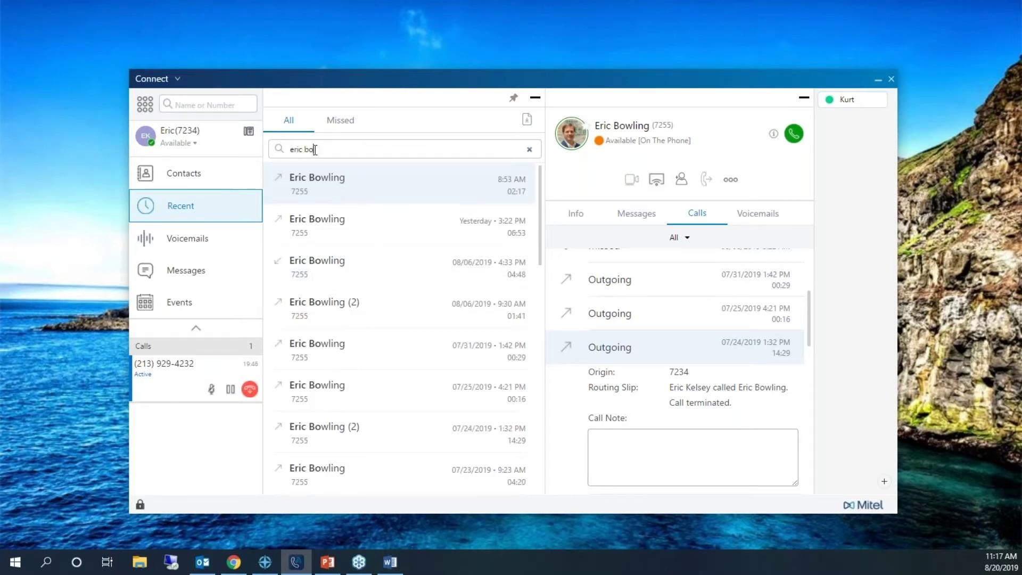
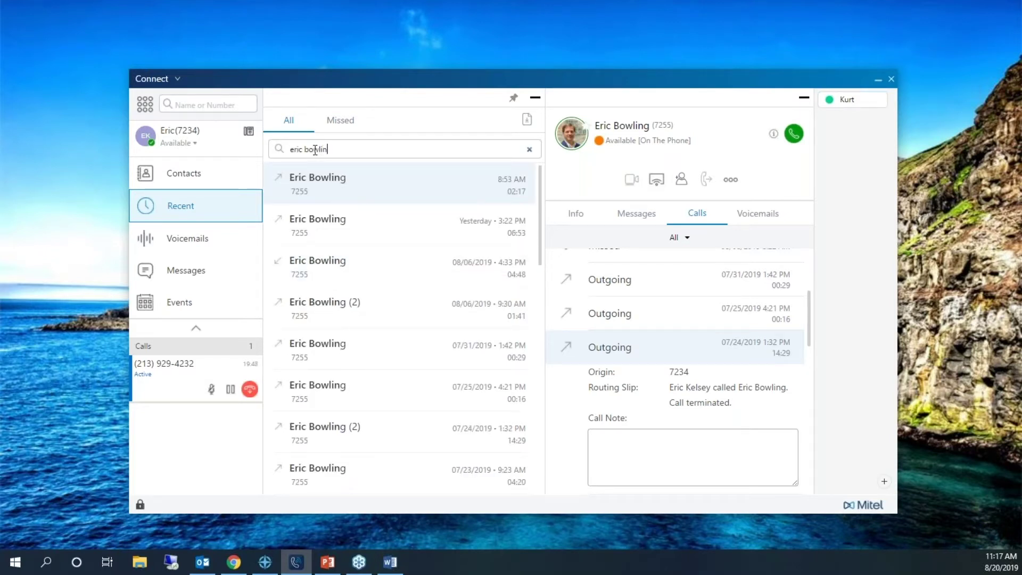
{"action": "type", "text": "757"}
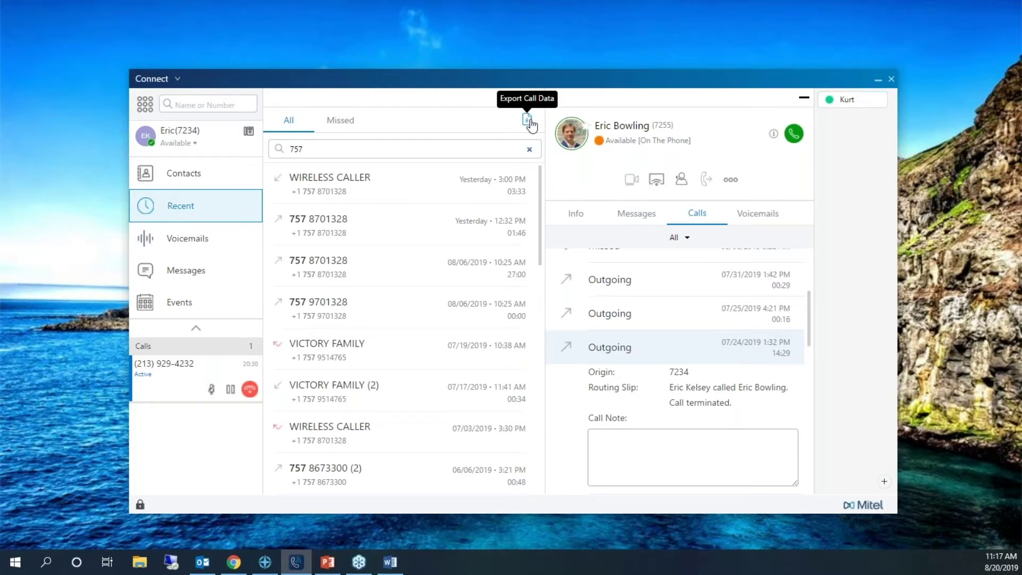
- Check the Export Call Data options without exporting, then bring up the first WIRELESS CALLER call's actions
{"action": "left_click", "coordinate": [528, 120]}
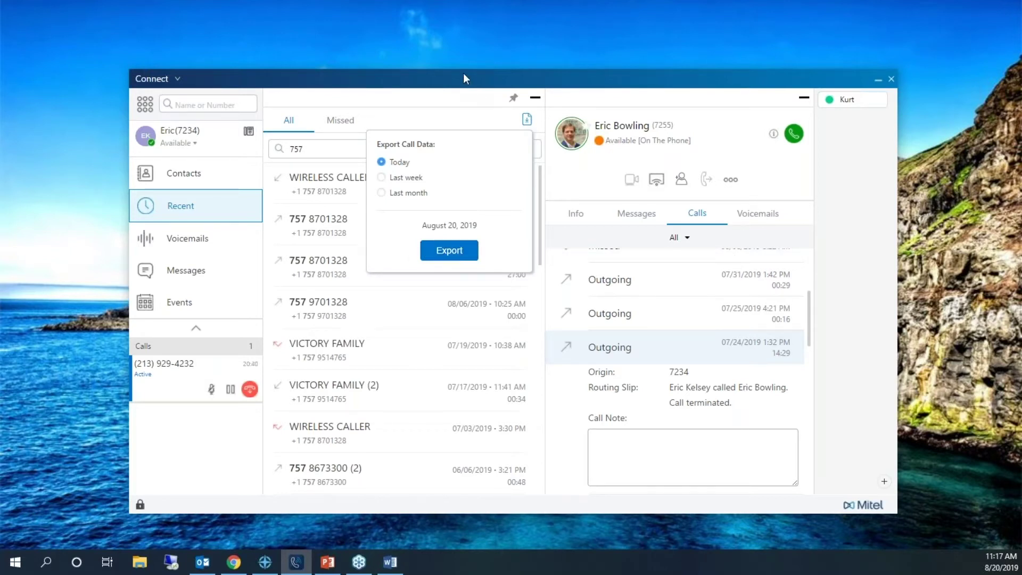
{"action": "left_click", "coordinate": [459, 93]}
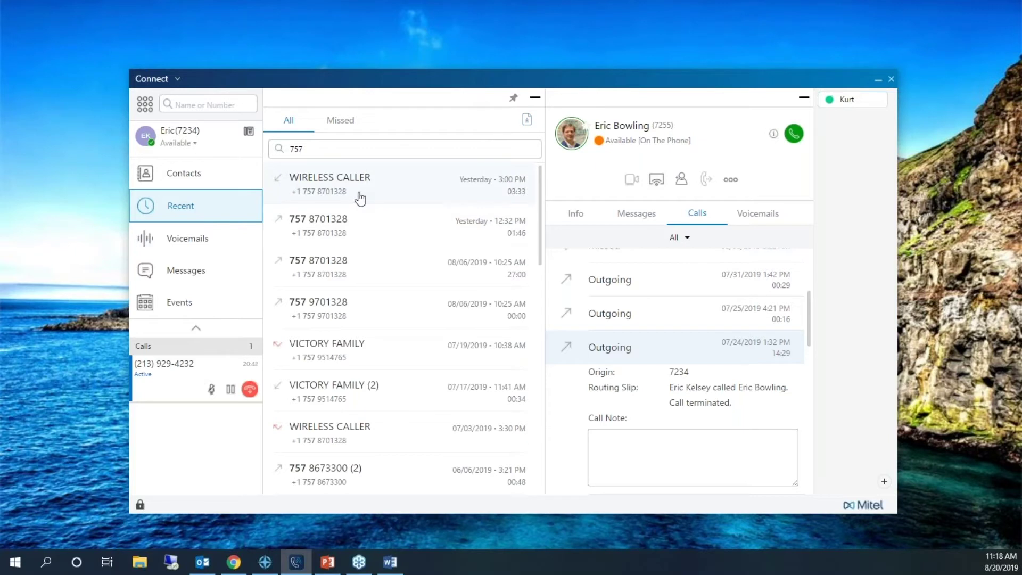
{"action": "right_click", "coordinate": [361, 198]}
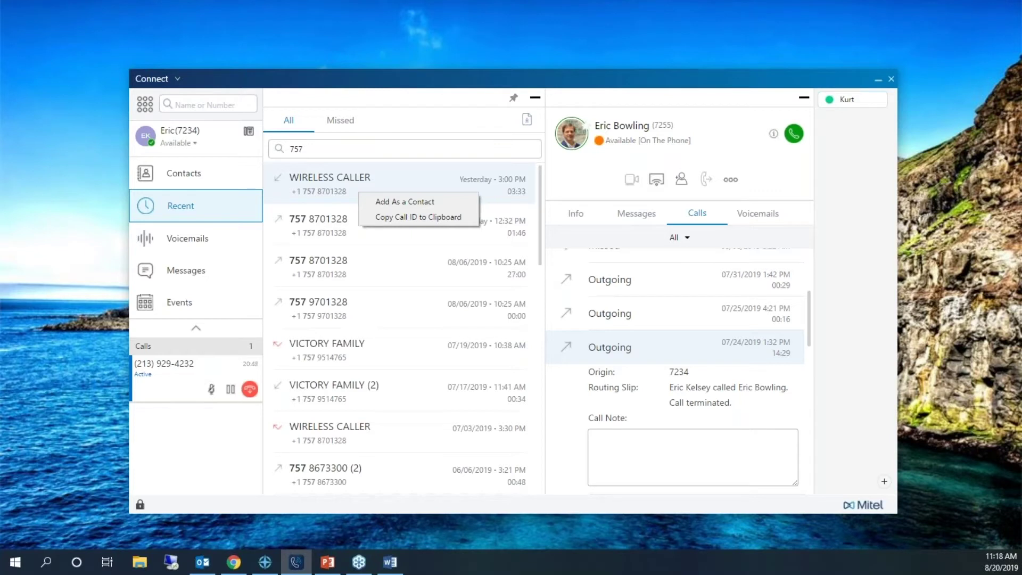
- Paste the copied call ID into the directory search, then clear it to restore all recent calls
{"action": "left_click", "coordinate": [395, 220]}
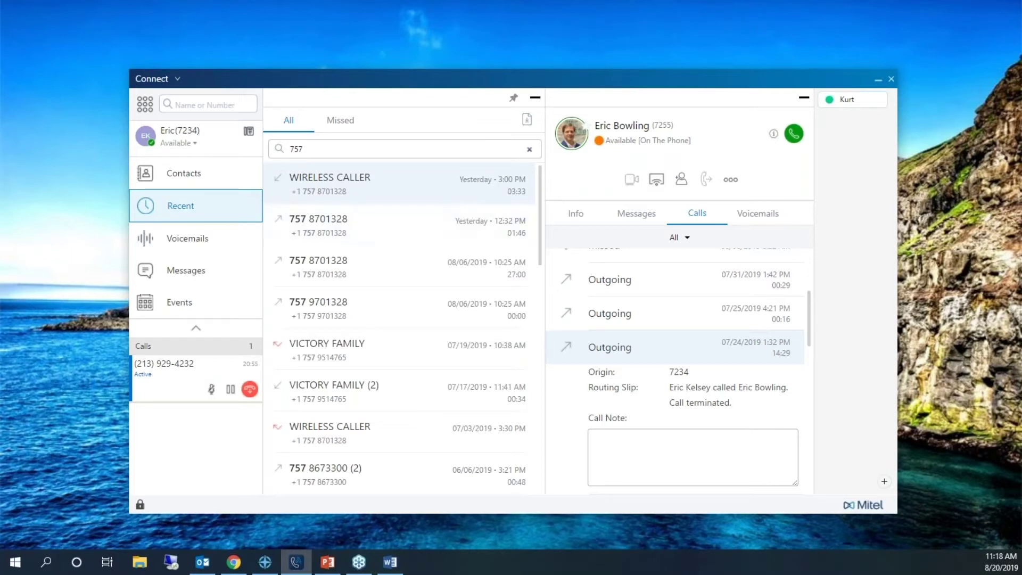
{"action": "right_click", "coordinate": [213, 101]}
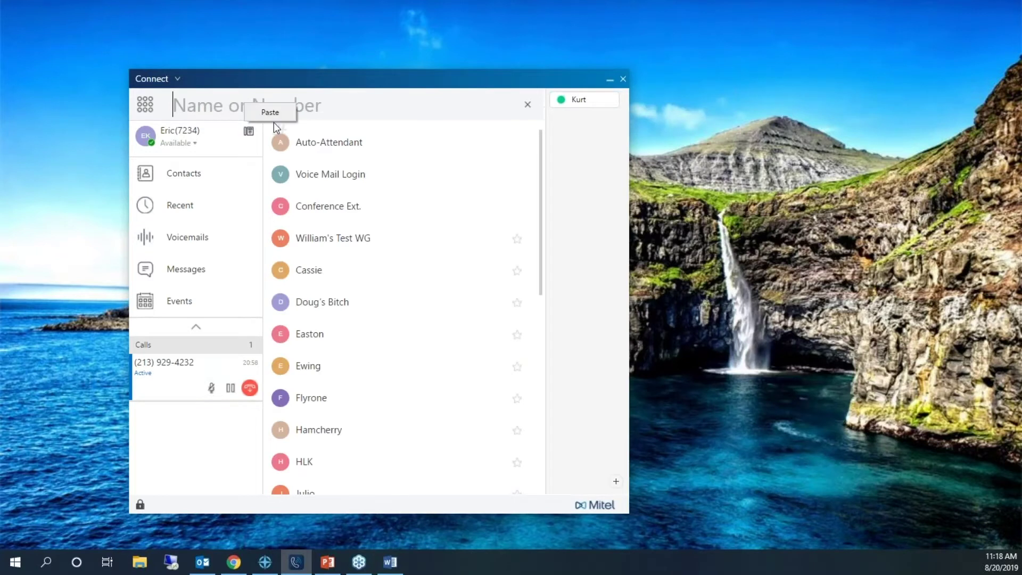
{"action": "key", "text": "ctrl+v"}
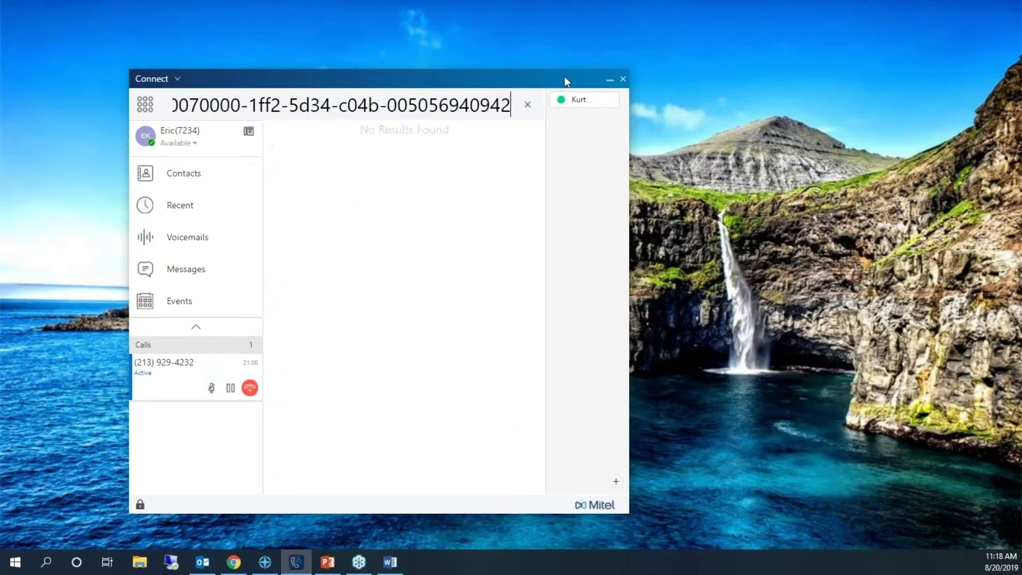
{"action": "left_click", "coordinate": [516, 109]}
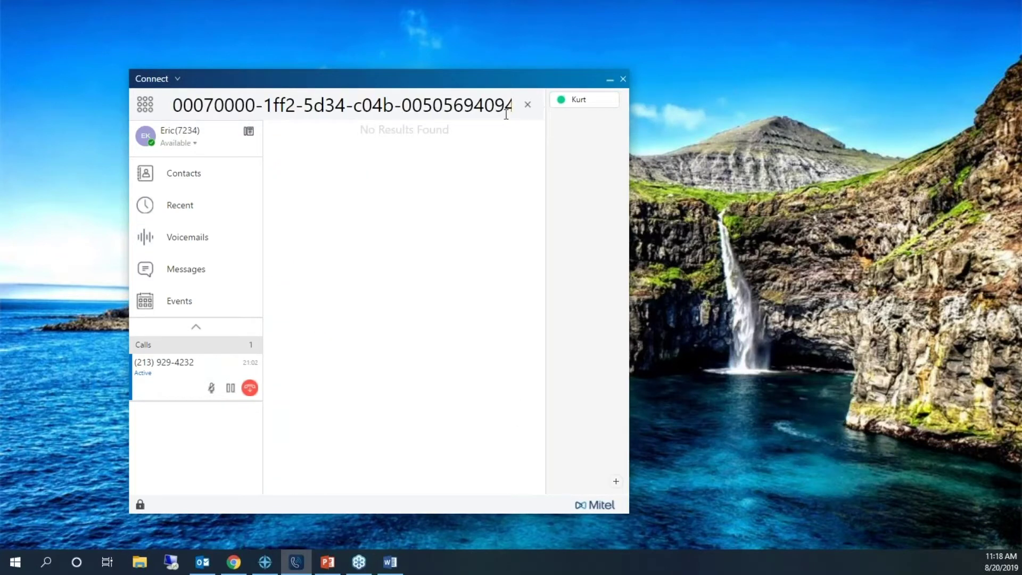
{"action": "left_click_drag", "start_coordinate": [509, 106], "coordinate": [75, 114]}
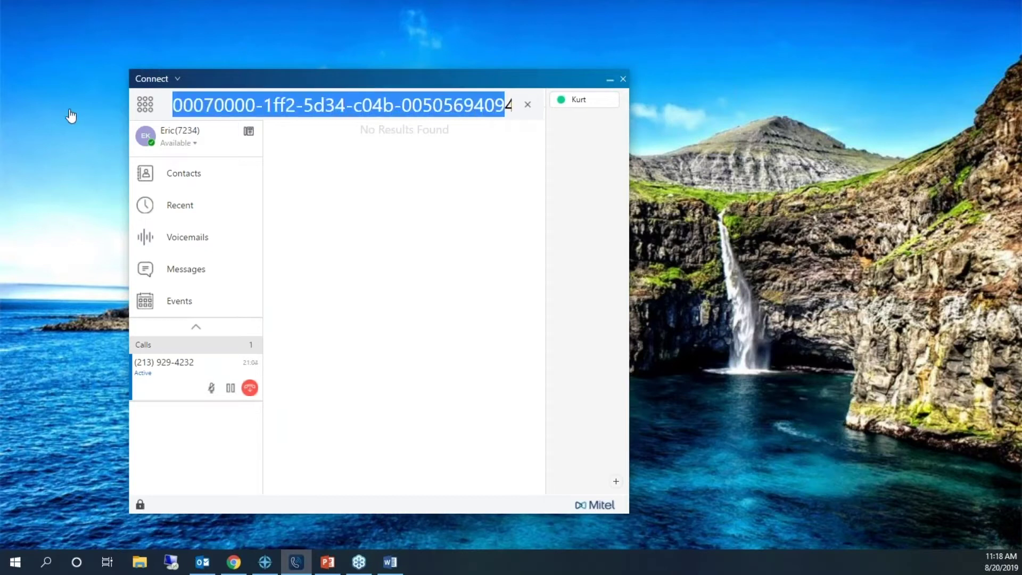
{"action": "left_click", "coordinate": [526, 106]}
{"action": "right_click", "coordinate": [338, 191]}
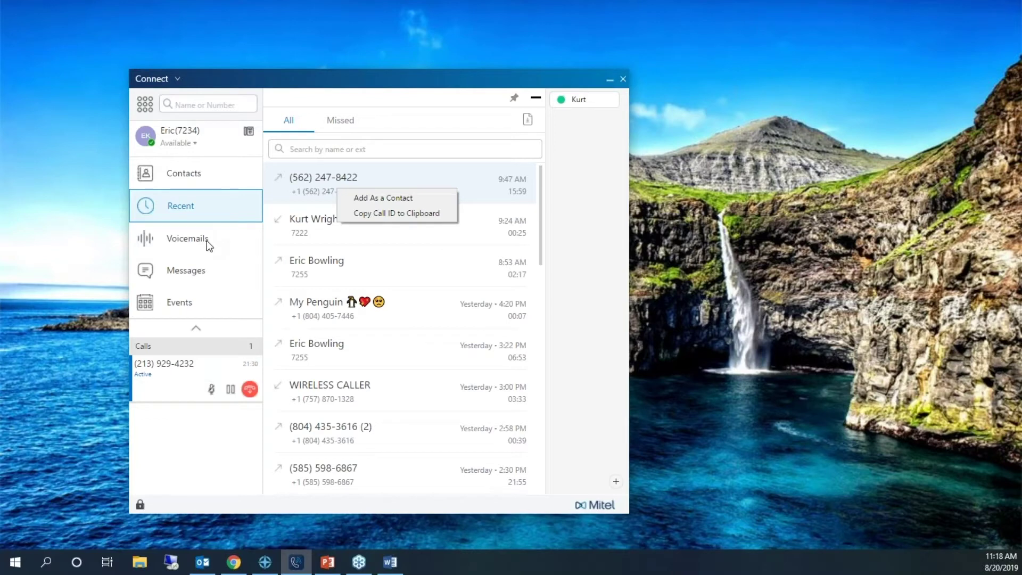
- Show Voicemails and expand the 08/09/2019 CVS PHARMACY message for playback
{"action": "left_click", "coordinate": [183, 243]}
{"action": "left_click", "coordinate": [183, 242]}
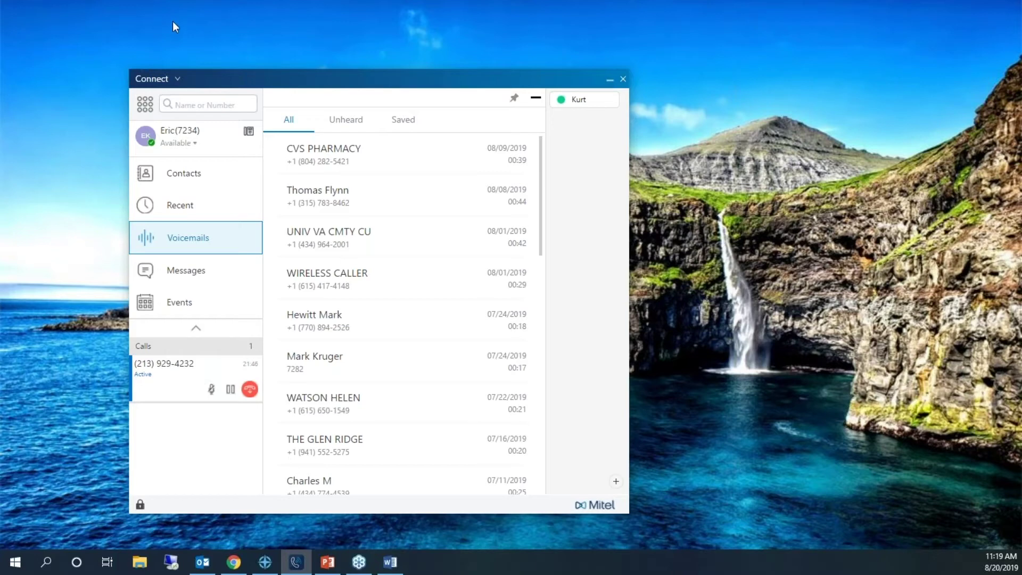
{"action": "left_click", "coordinate": [329, 153]}
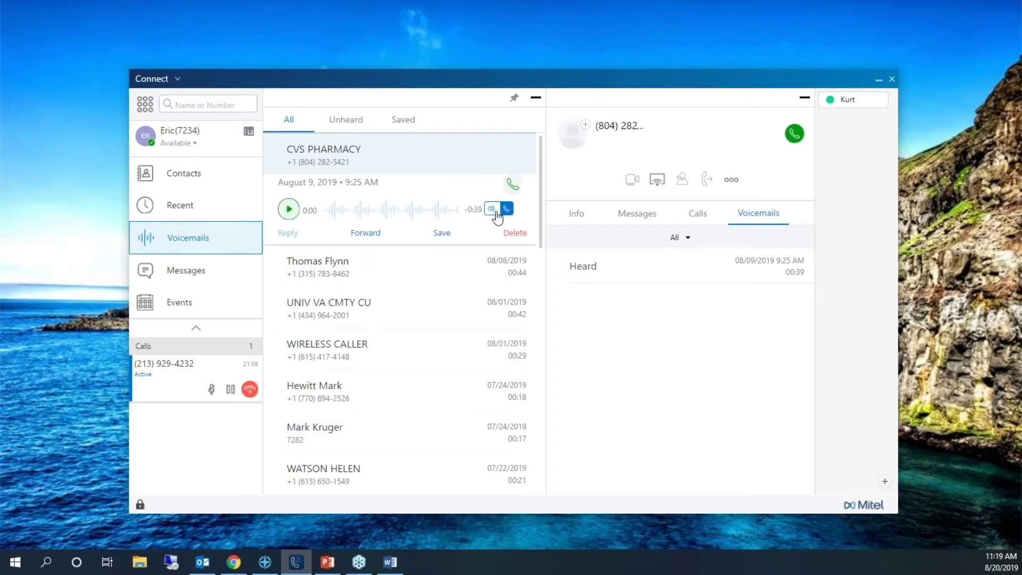
- Play part of the CVS PHARMACY voicemail through the computer speaker, then pause it
{"action": "left_click", "coordinate": [495, 209]}
{"action": "left_click", "coordinate": [290, 209]}
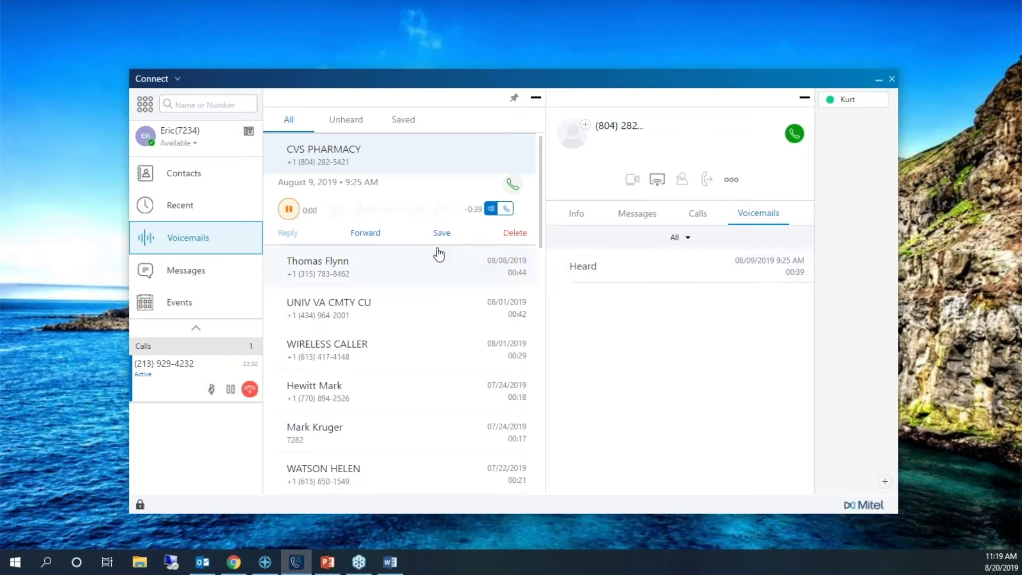
{"action": "left_click", "coordinate": [290, 211]}
- Check the Saved, Unheard and All voicemail filters, then show the Messages list
{"action": "left_click", "coordinate": [403, 120]}
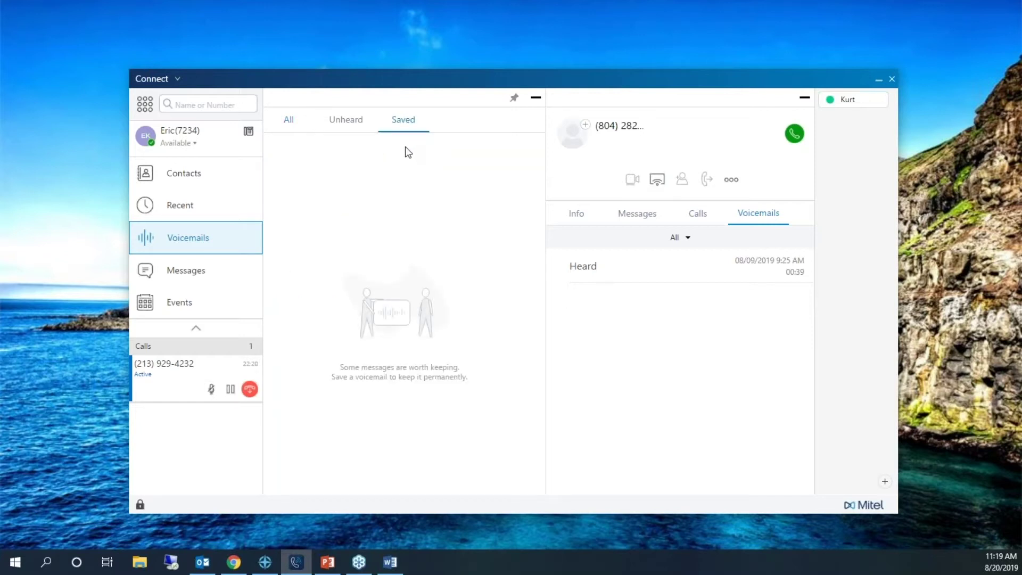
{"action": "left_click", "coordinate": [341, 123]}
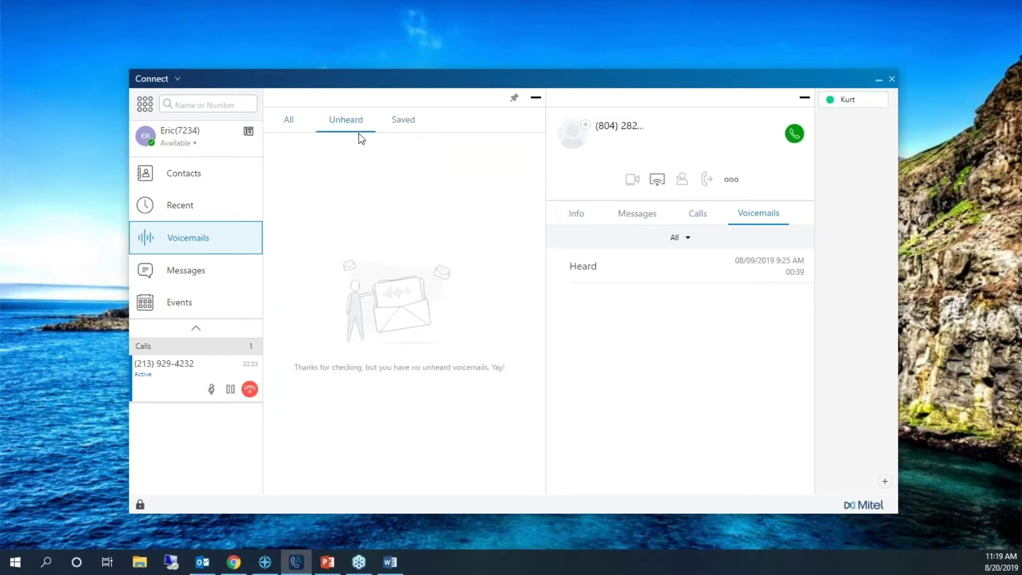
{"action": "left_click", "coordinate": [291, 121]}
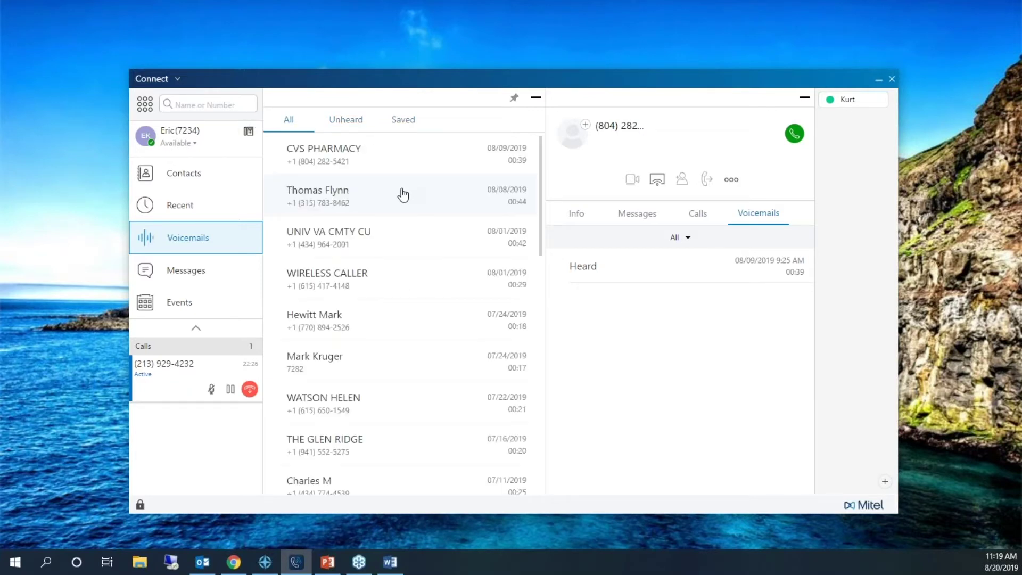
{"action": "left_click", "coordinate": [193, 272]}
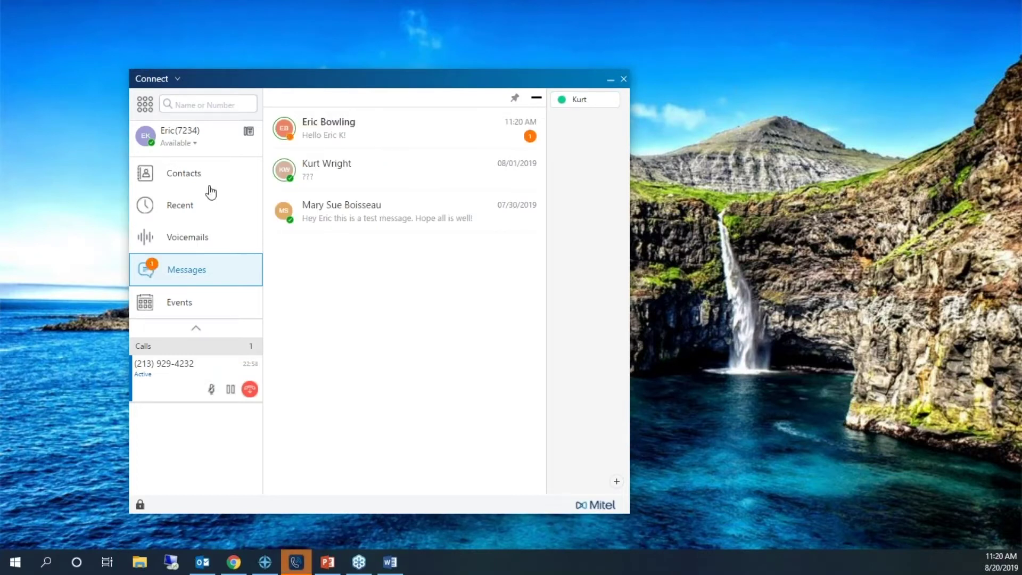
- Send 'Hello' in the newest chat conversation and ready the message box for more
{"action": "left_click", "coordinate": [325, 118]}
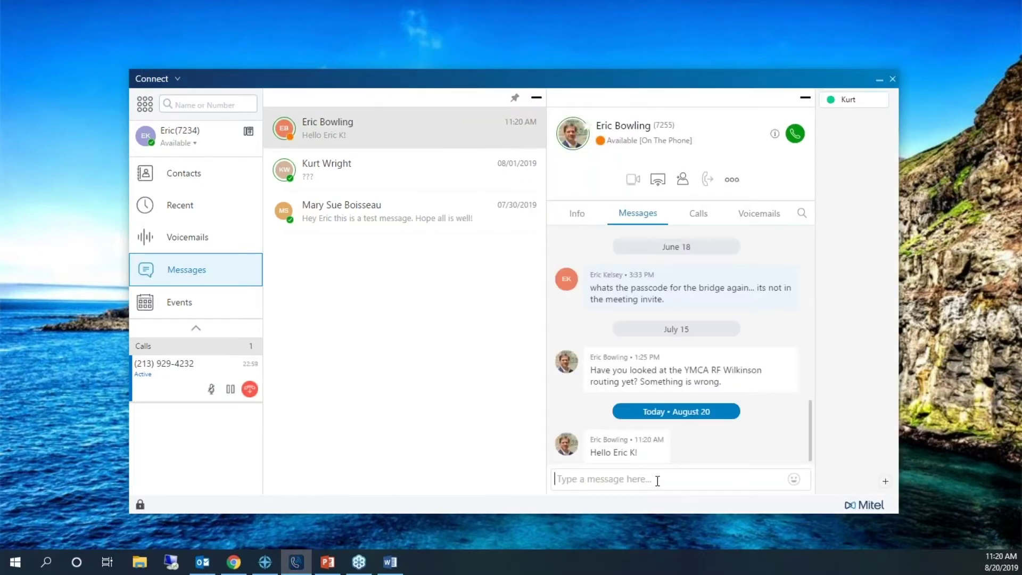
{"action": "type", "text": "Hello"}
{"action": "key", "text": "Return"}
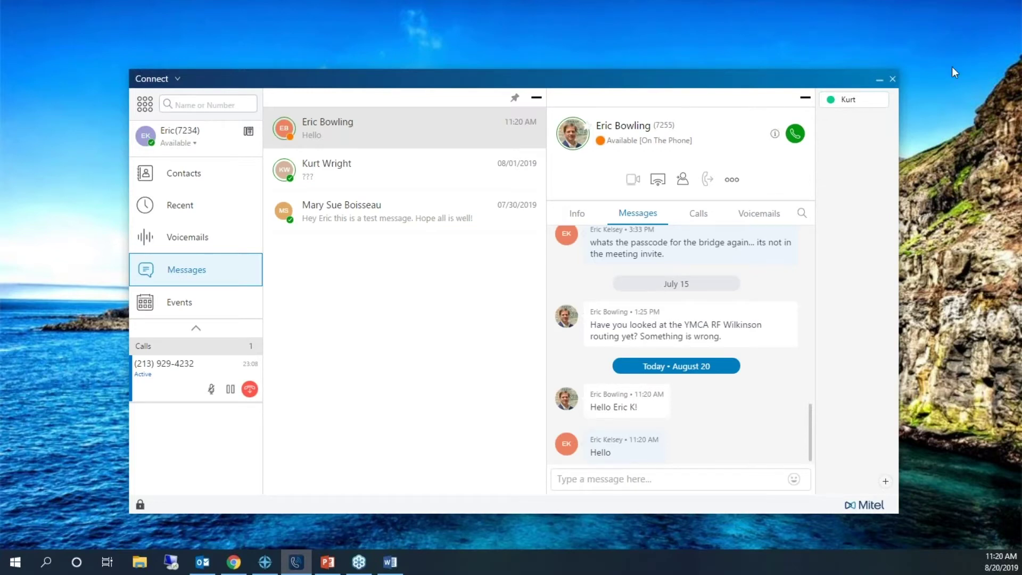
{"action": "left_click", "coordinate": [625, 476]}
- Return from a directory search to the newest chat conversation
{"action": "left_click", "coordinate": [197, 107]}
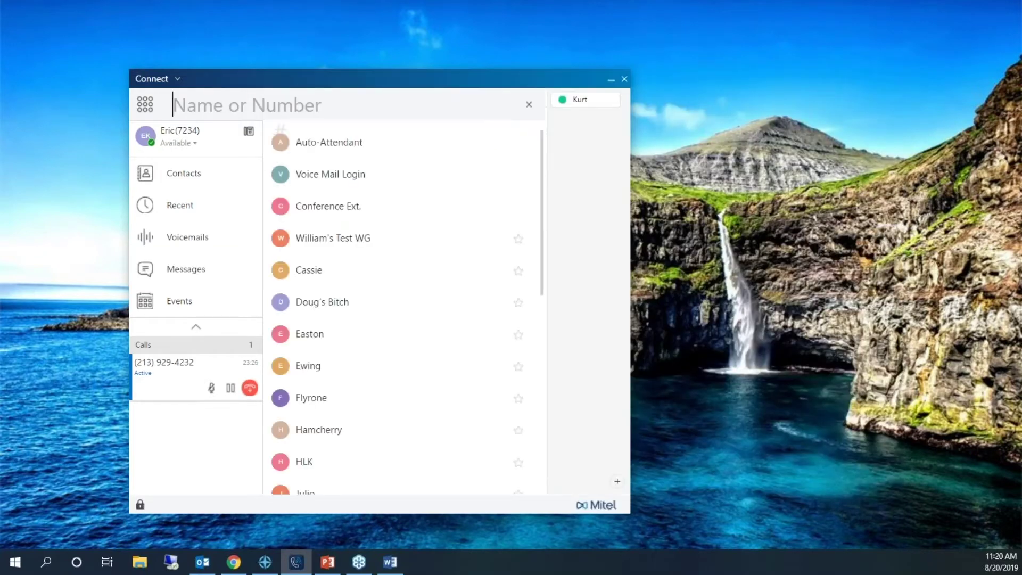
{"action": "left_click", "coordinate": [222, 262]}
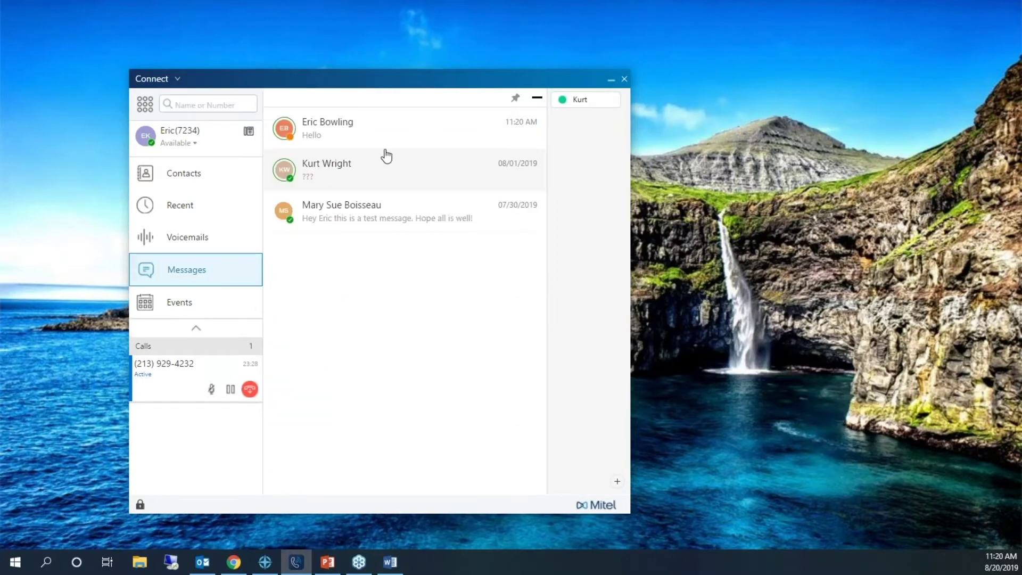
{"action": "left_click", "coordinate": [388, 139]}
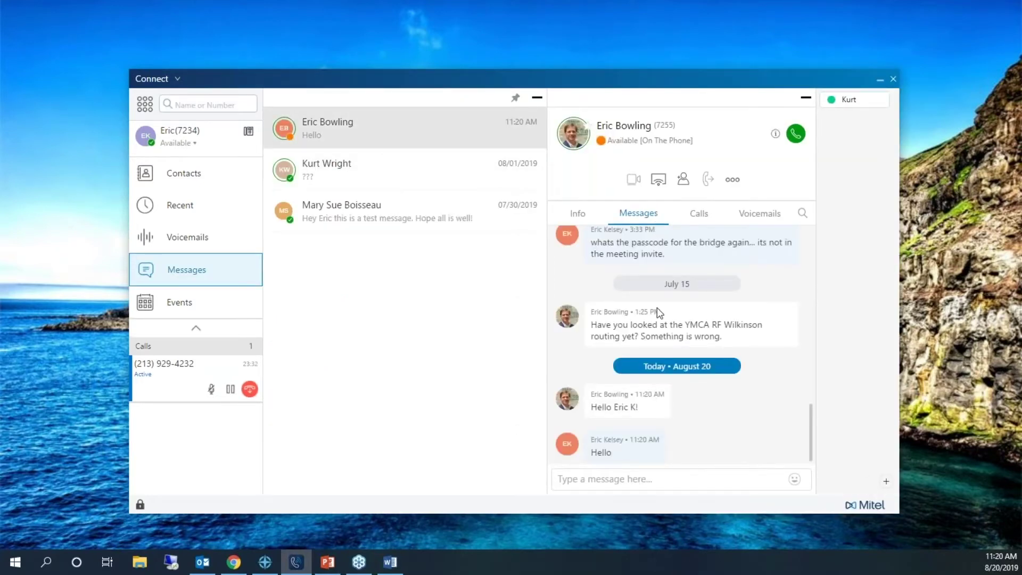
- Review the contact's Voicemails, Messages, Calls and Info tabs, then show the Contacts groups list
{"action": "left_click", "coordinate": [762, 216]}
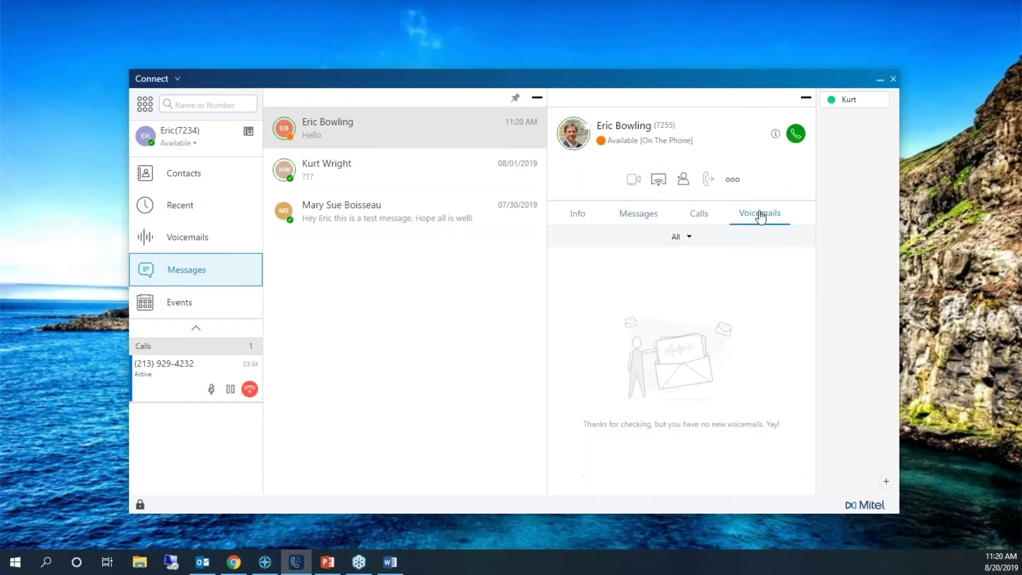
{"action": "left_click", "coordinate": [639, 216]}
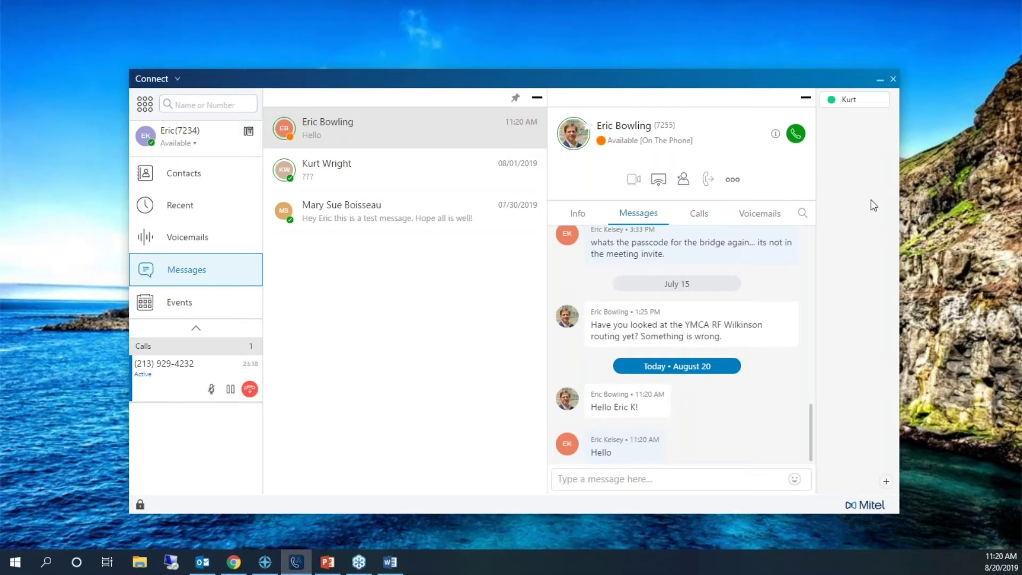
{"action": "left_click", "coordinate": [699, 215]}
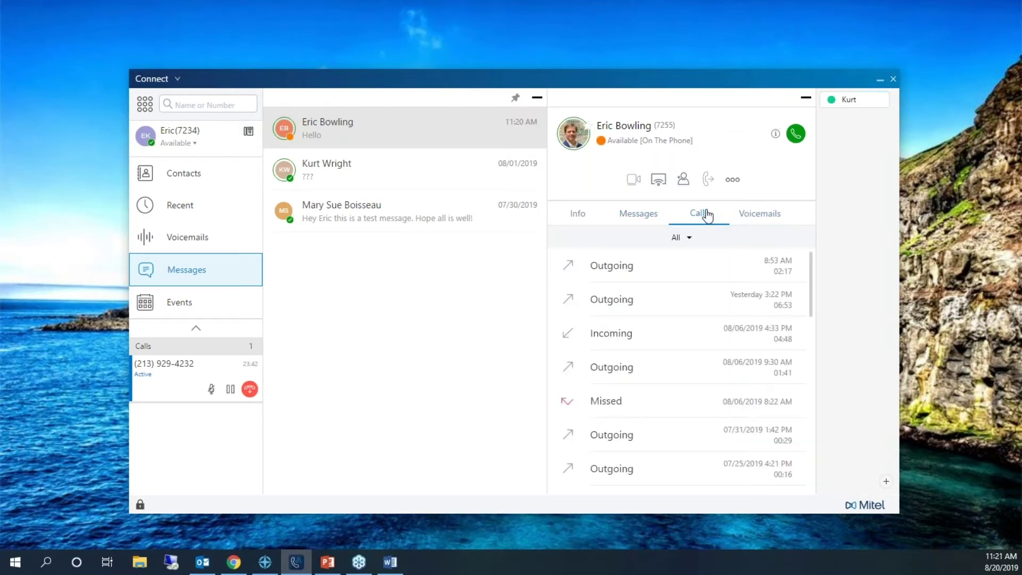
{"action": "left_click", "coordinate": [580, 214]}
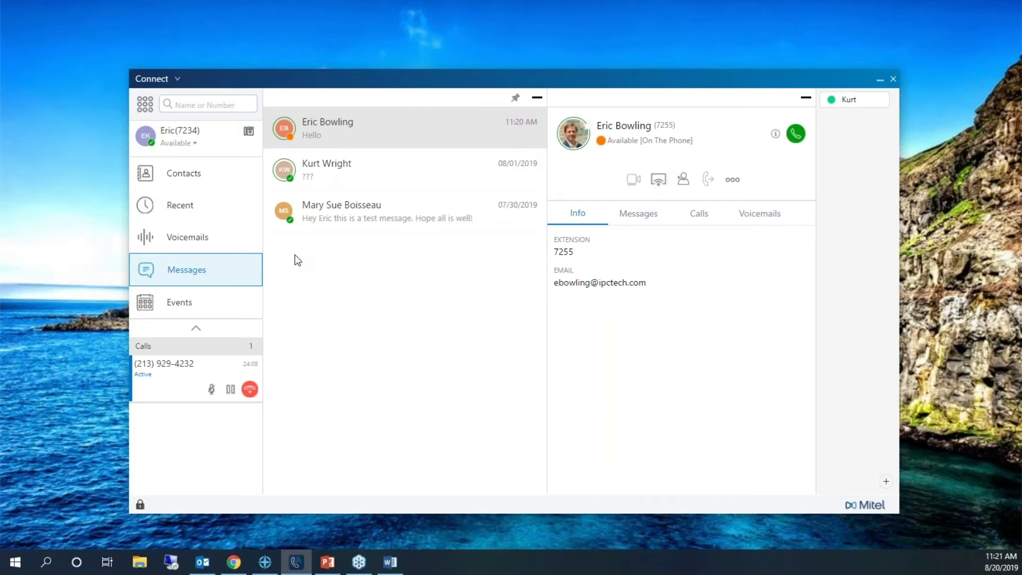
{"action": "left_click", "coordinate": [195, 303]}
{"action": "left_click", "coordinate": [196, 303]}
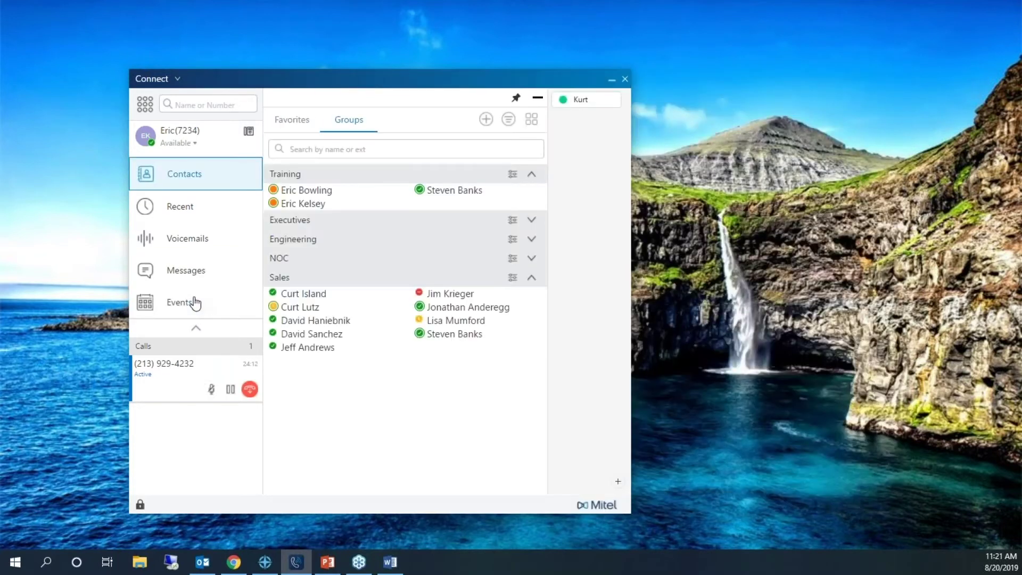
- Show Events and browse the upcoming meetings from August 20, including the Friday Fort Hood call
{"action": "left_click", "coordinate": [196, 314]}
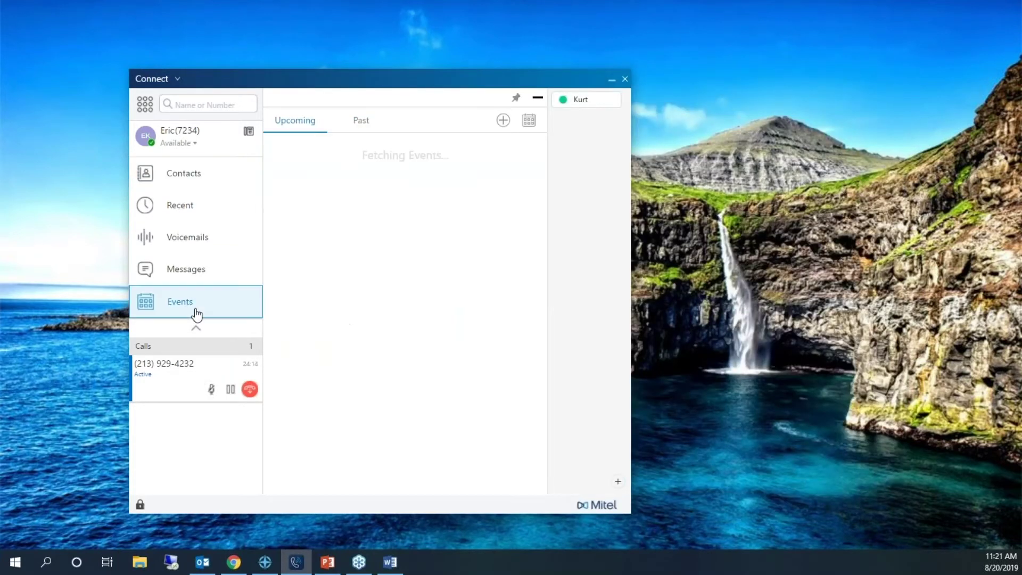
{"action": "mouse_move", "coordinate": [433, 228]}
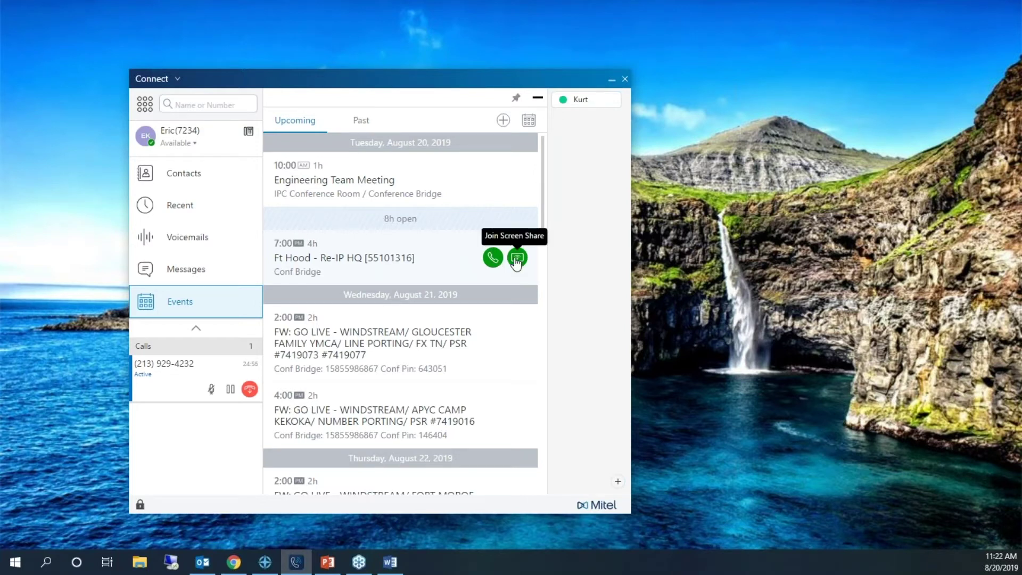
{"action": "scroll", "coordinate": [436, 294], "scroll_direction": "down", "scroll_amount": 3}
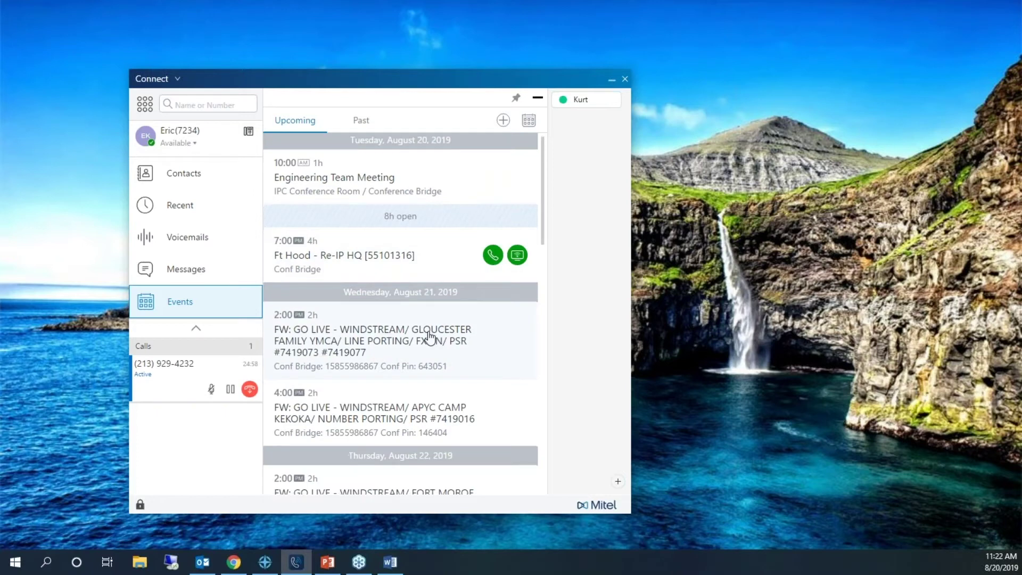
{"action": "scroll", "coordinate": [425, 342], "scroll_direction": "down", "scroll_amount": 6}
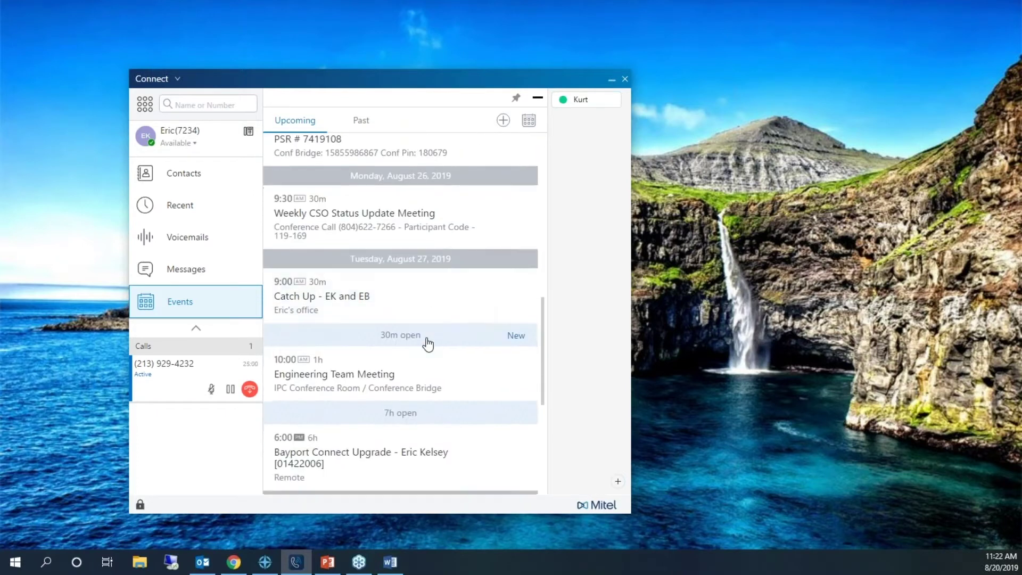
{"action": "scroll", "coordinate": [494, 215], "scroll_direction": "up", "scroll_amount": 6}
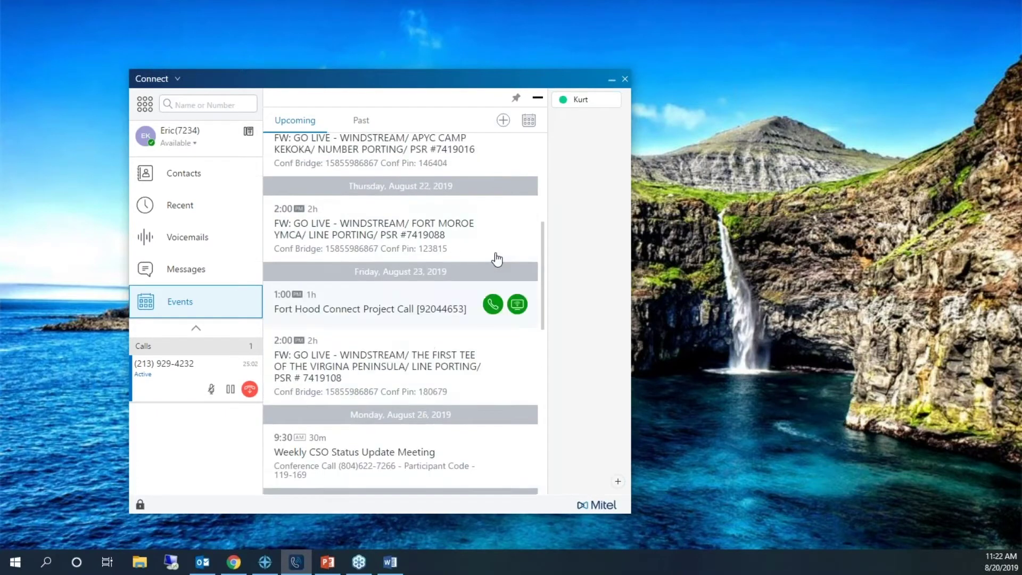
{"action": "scroll", "coordinate": [505, 424], "scroll_direction": "down", "scroll_amount": 3}
{"action": "mouse_move", "coordinate": [484, 337]}
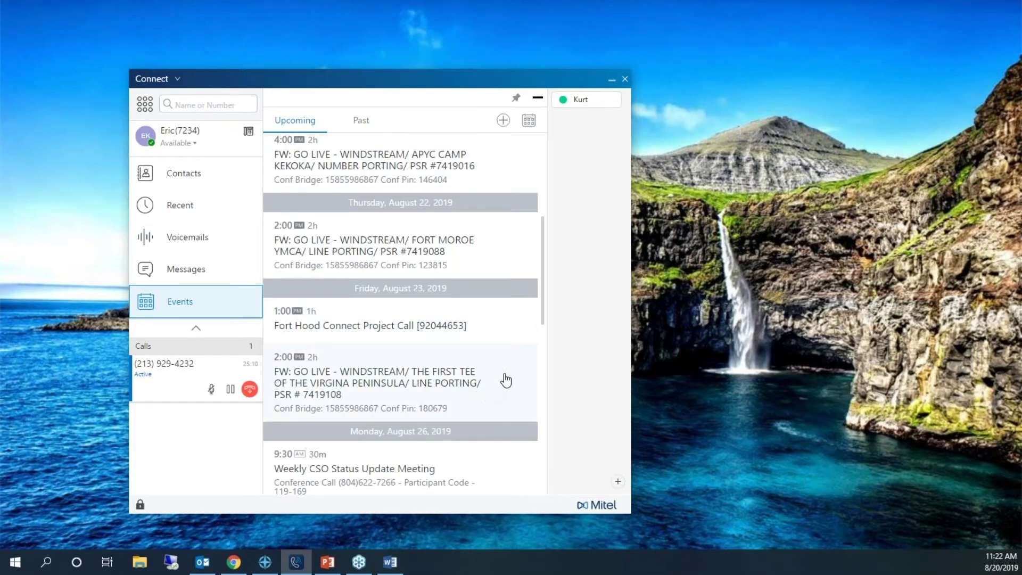
- View the August 23 2:00 PM Windstream go-live event's organizer, participants and overview notes
{"action": "left_click", "coordinate": [475, 388]}
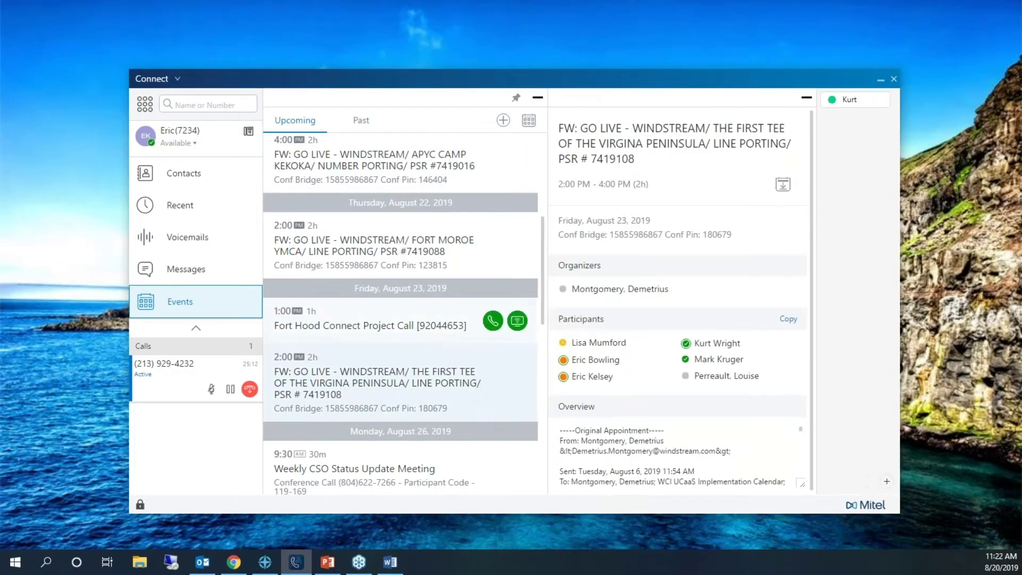
{"action": "left_click_drag", "start_coordinate": [633, 86], "coordinate": [544, 30]}
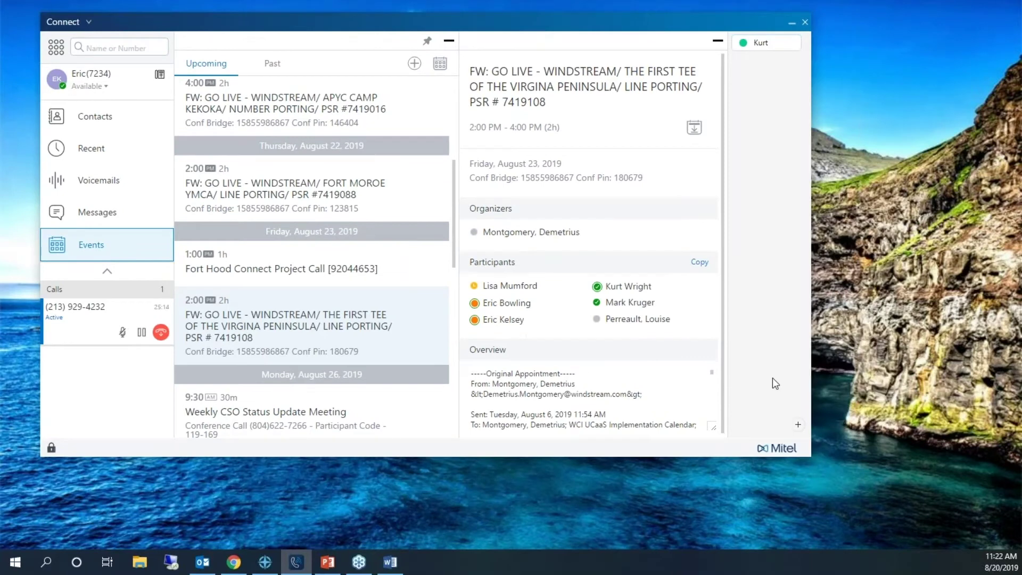
{"action": "scroll", "coordinate": [670, 373], "scroll_direction": "down", "scroll_amount": 10}
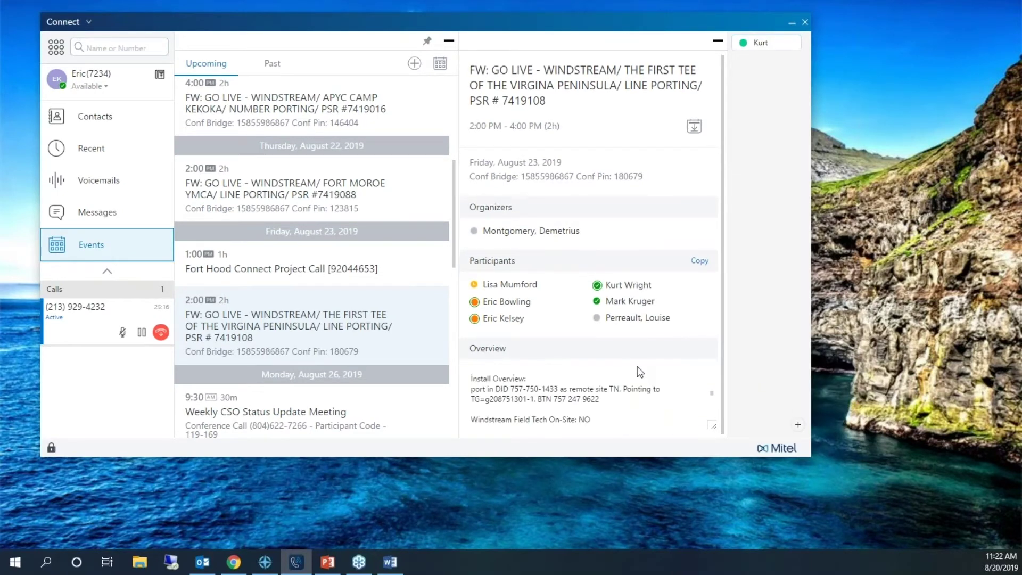
{"action": "scroll", "coordinate": [639, 373], "scroll_direction": "up", "scroll_amount": 5}
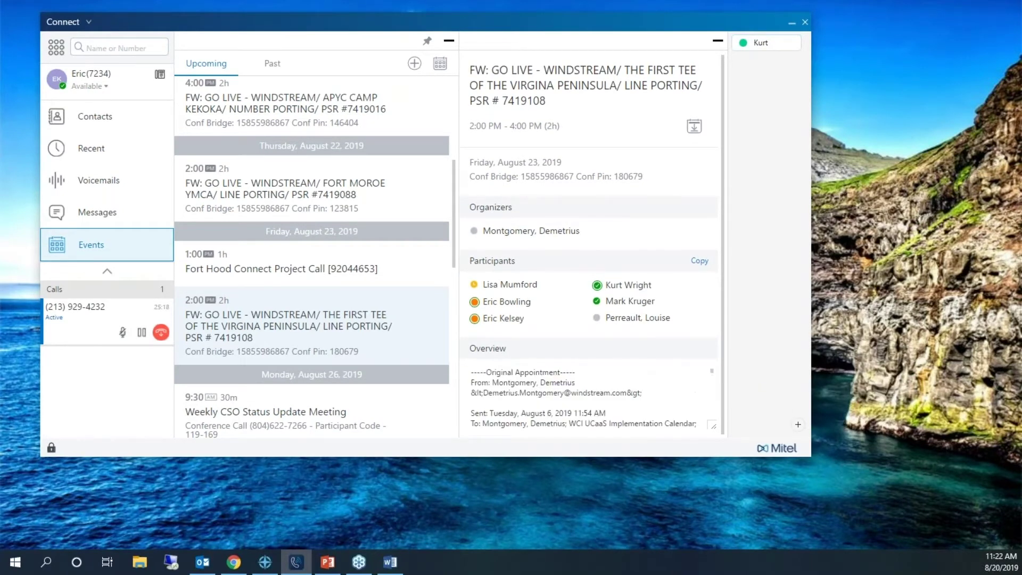
{"action": "scroll", "coordinate": [641, 376], "scroll_direction": "down", "scroll_amount": 2}
{"action": "scroll", "coordinate": [641, 402], "scroll_direction": "down", "scroll_amount": 5}
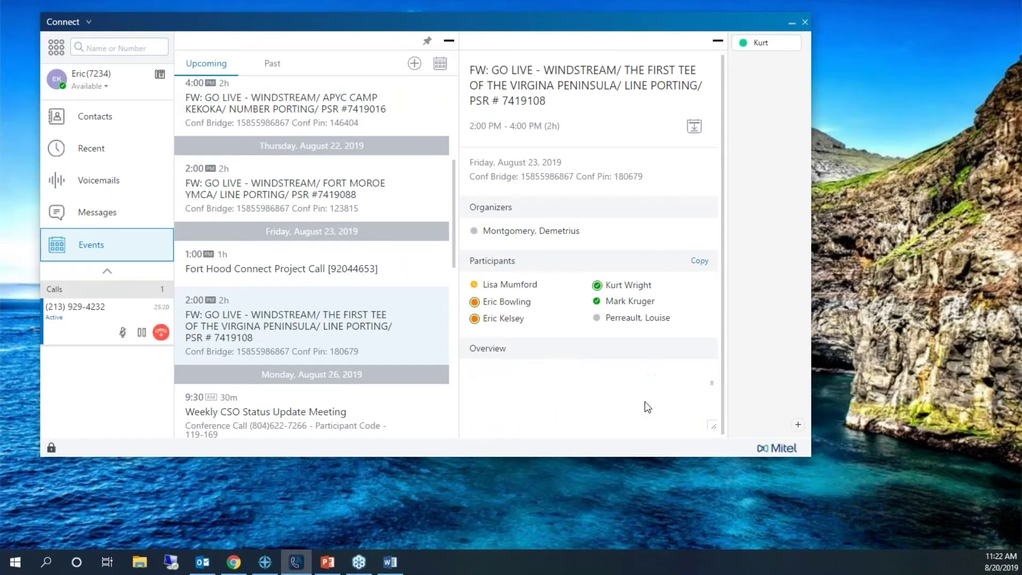
{"action": "scroll", "coordinate": [644, 402], "scroll_direction": "down", "scroll_amount": 3}
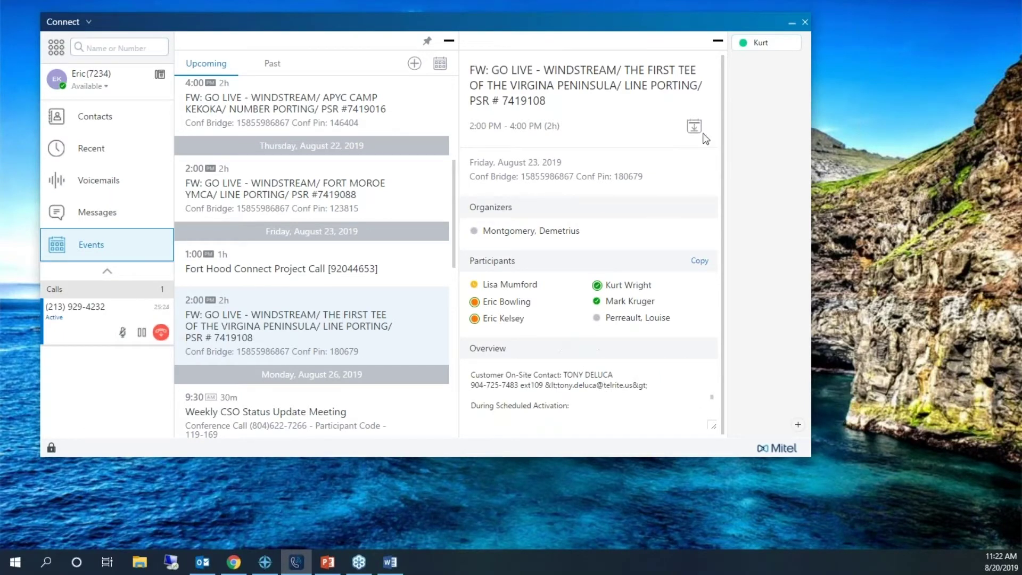
{"action": "scroll", "coordinate": [370, 234], "scroll_direction": "up", "scroll_amount": 5}
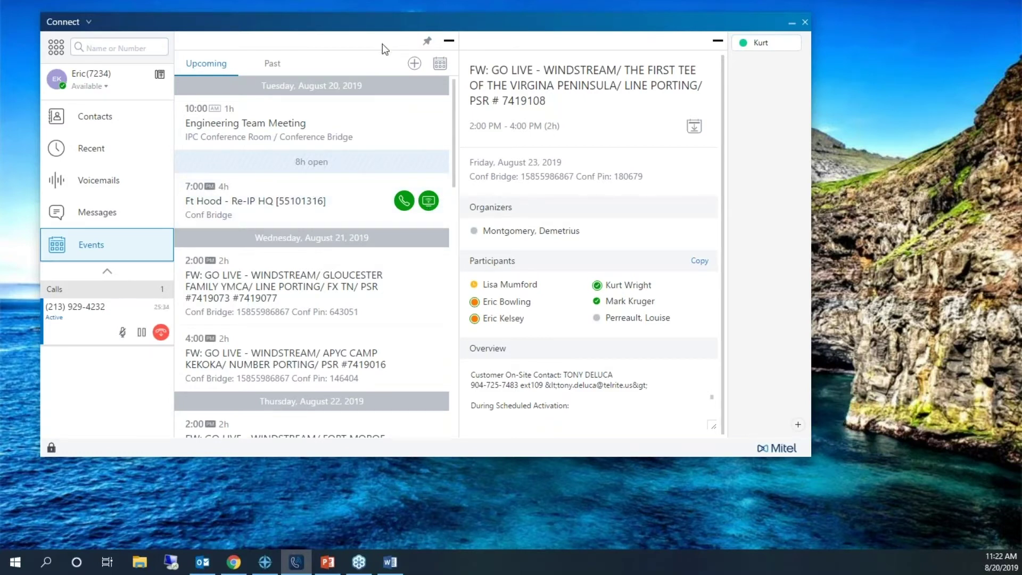
- Start a new event named 'Test' with location 'Web-based'
{"action": "left_click", "coordinate": [414, 65]}
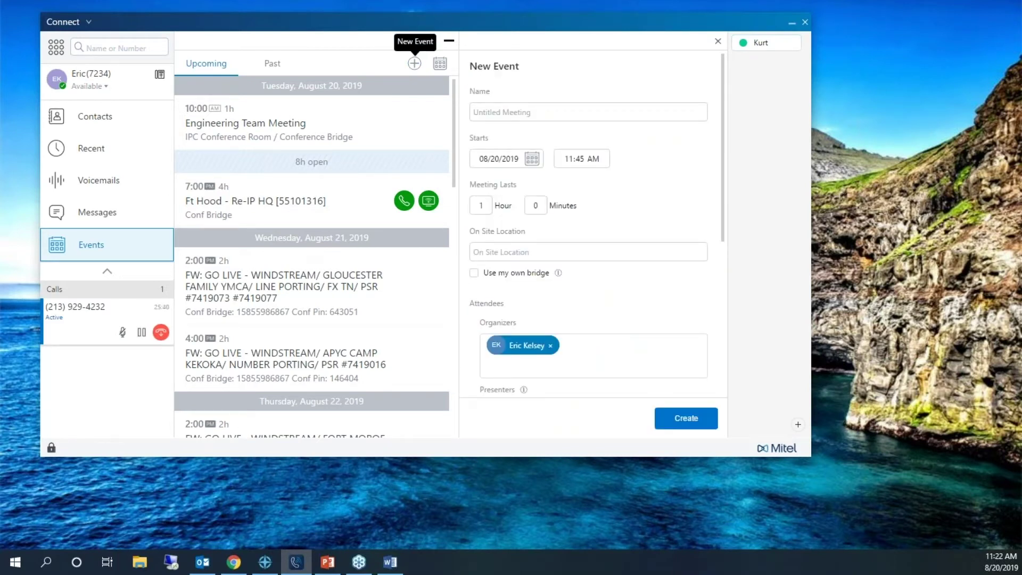
{"action": "type", "text": "Trest"}
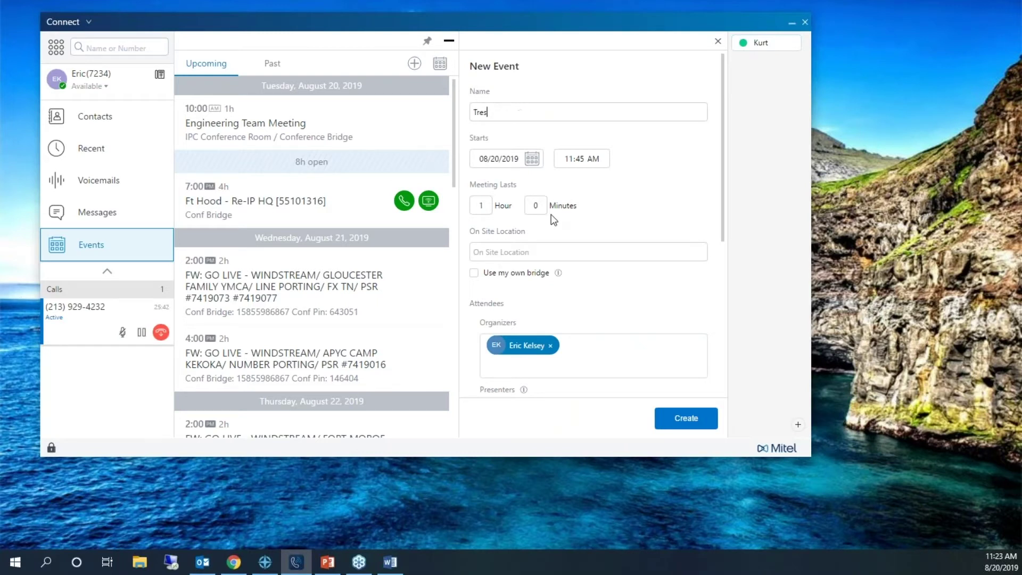
{"action": "key", "text": "BackSpace"}
{"action": "key", "text": "BackSpace"}
{"action": "key", "text": "BackSpace"}
{"action": "key", "text": "BackSpace"}
{"action": "type", "text": "est"}
{"action": "left_click", "coordinate": [523, 248]}
{"action": "type", "text": "Web-based"}
- Put the Test event on my own conference bridge and review its one-hour 11:45 AM settings
{"action": "left_click", "coordinate": [474, 275]}
{"action": "scroll", "coordinate": [591, 327], "scroll_direction": "down", "scroll_amount": 4}
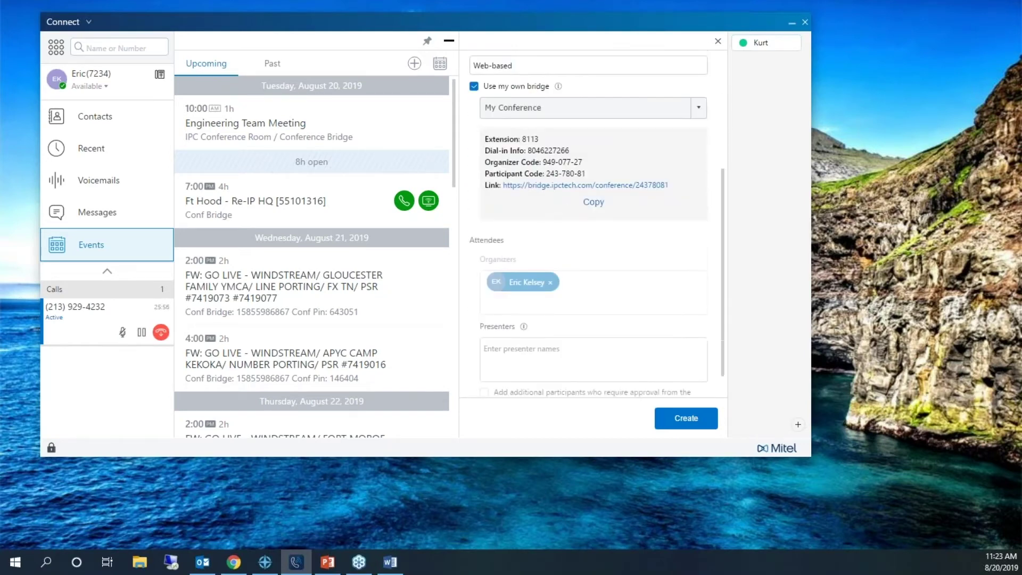
{"action": "scroll", "coordinate": [534, 335], "scroll_direction": "up", "scroll_amount": 2}
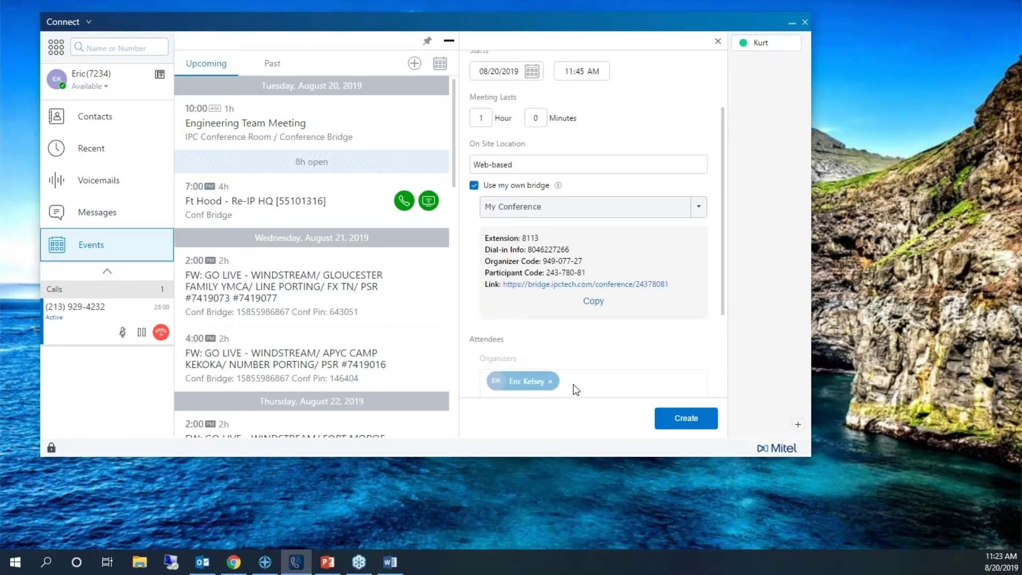
{"action": "scroll", "coordinate": [575, 386], "scroll_direction": "down", "scroll_amount": 1}
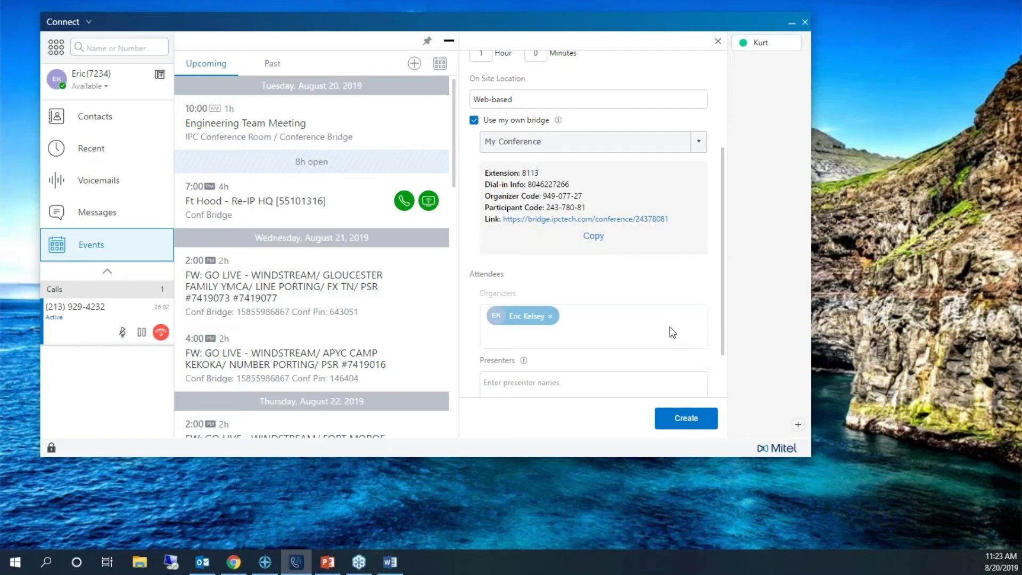
{"action": "scroll", "coordinate": [670, 327], "scroll_direction": "down", "scroll_amount": 1}
- Create the Test event and add a second colleague as attendee in the Outlook invitation
{"action": "left_click", "coordinate": [680, 421]}
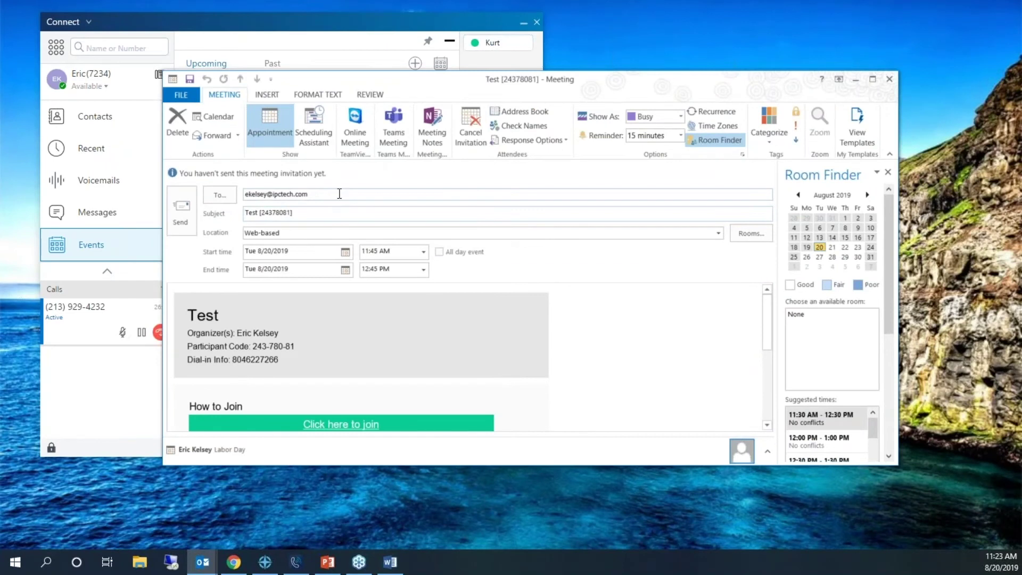
{"action": "left_click", "coordinate": [340, 192]}
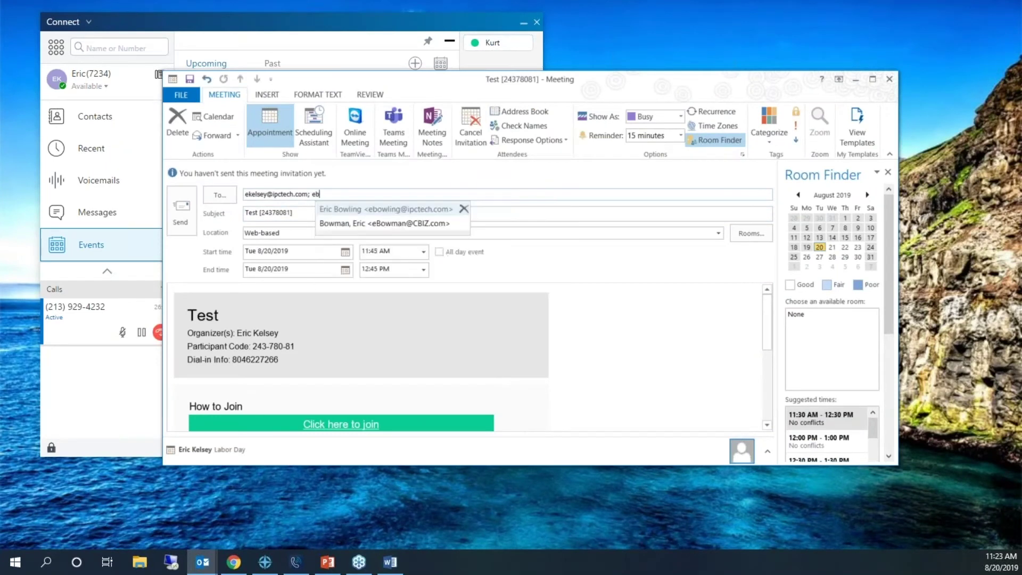
{"action": "left_click", "coordinate": [357, 209]}
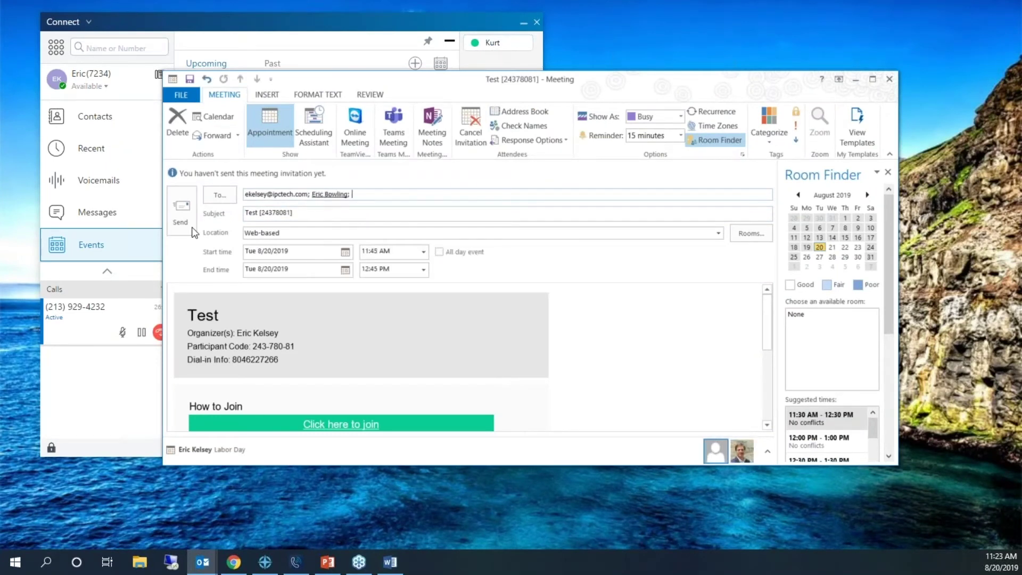
- Send the invitation and show the Test event's dial-in information in Connect
{"action": "left_click", "coordinate": [181, 210]}
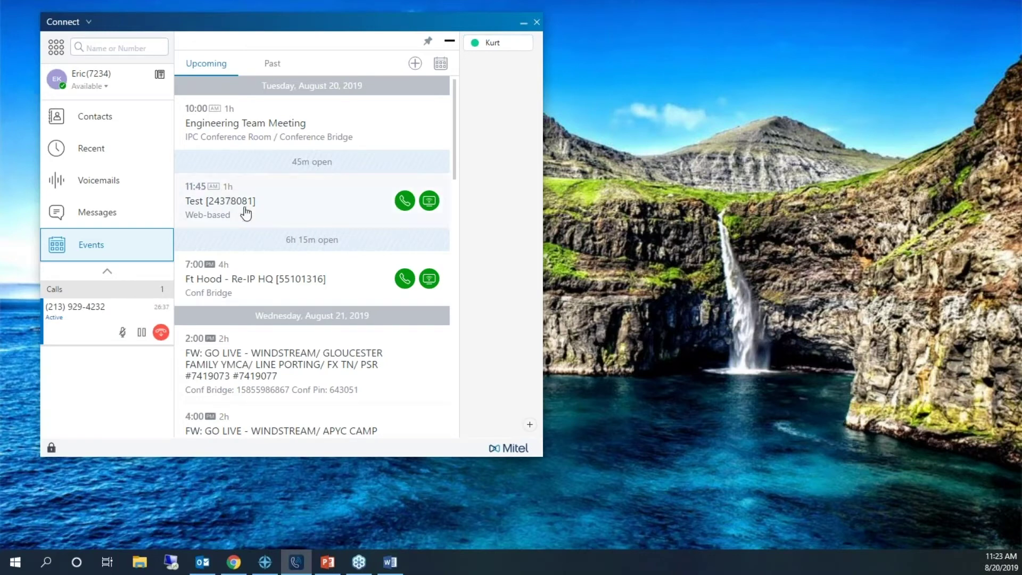
{"action": "left_click", "coordinate": [338, 196]}
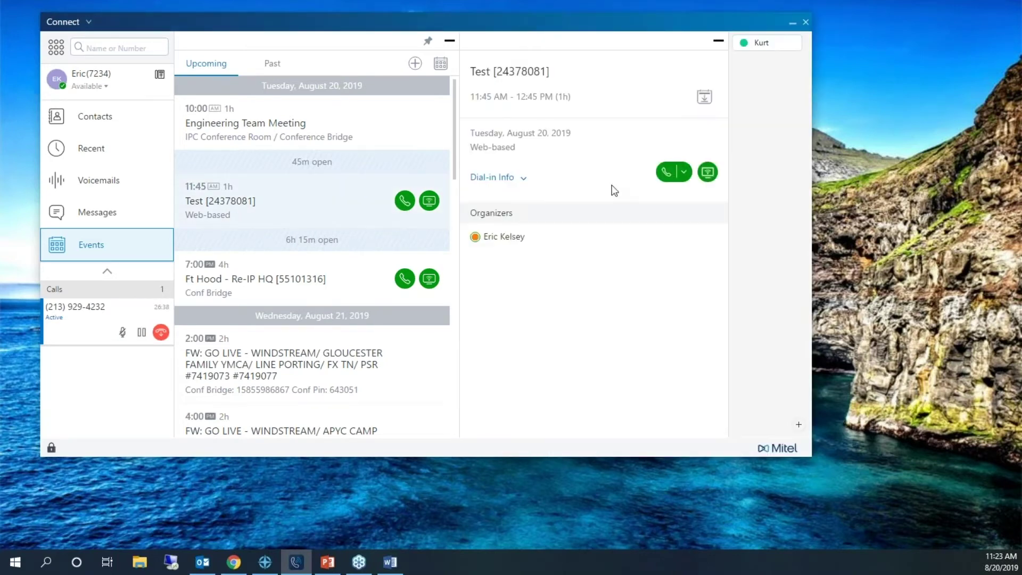
{"action": "left_click", "coordinate": [522, 177]}
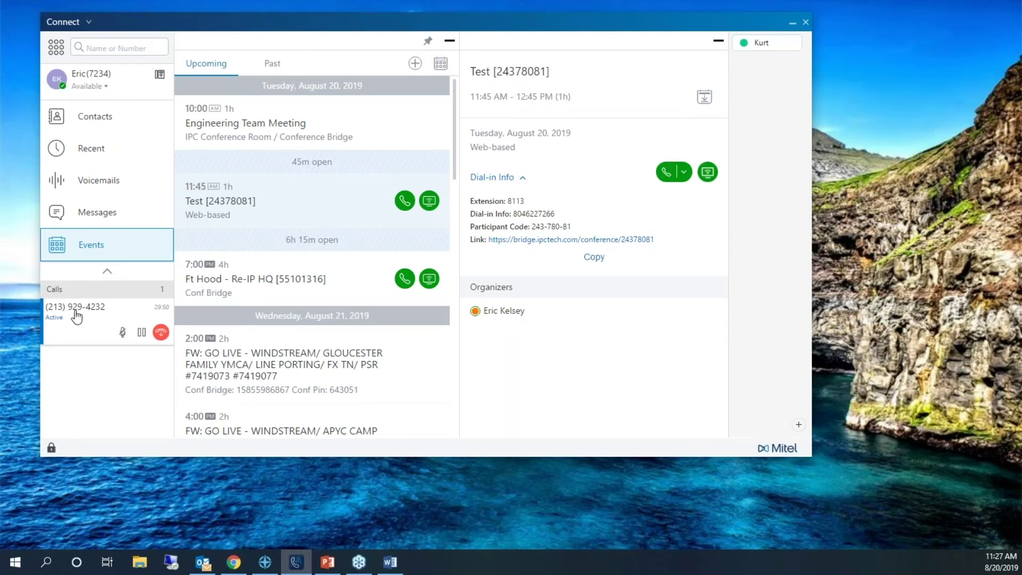
- Mute the active call and pick a colleague, found by name search, as a participant to add
{"action": "left_click", "coordinate": [78, 317]}
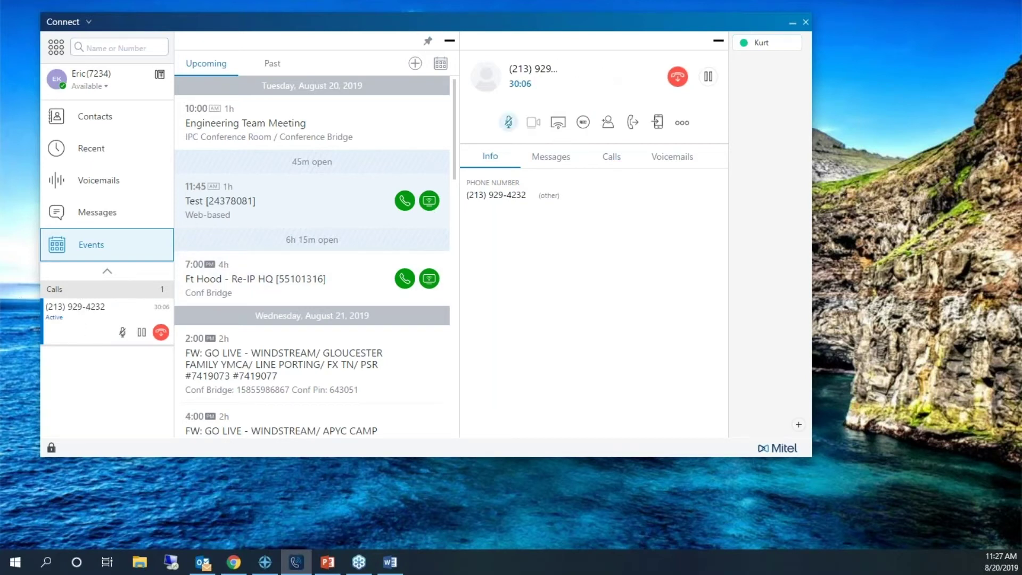
{"action": "left_click", "coordinate": [513, 123]}
{"action": "left_click", "coordinate": [609, 124]}
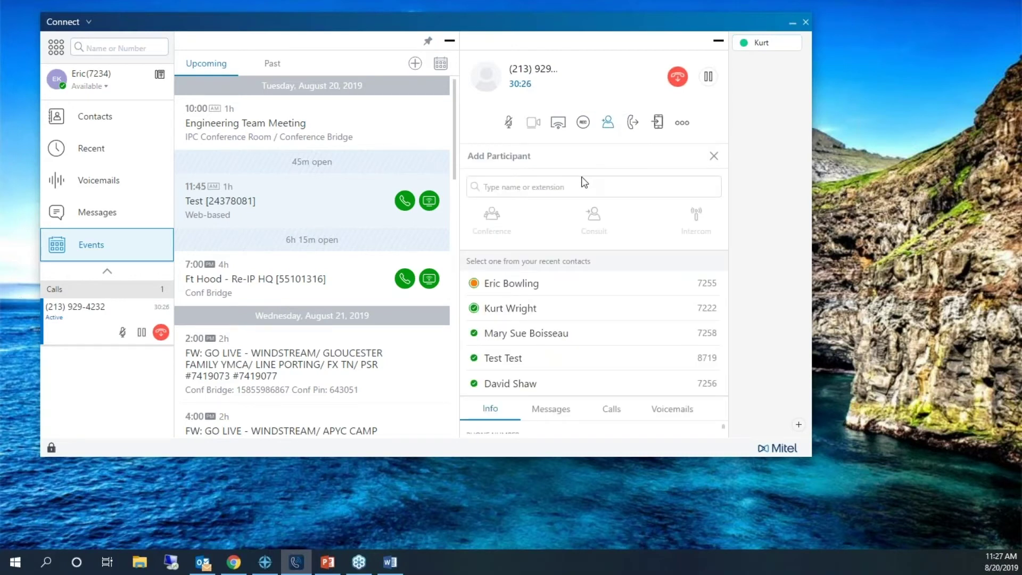
{"action": "type", "text": "eric"}
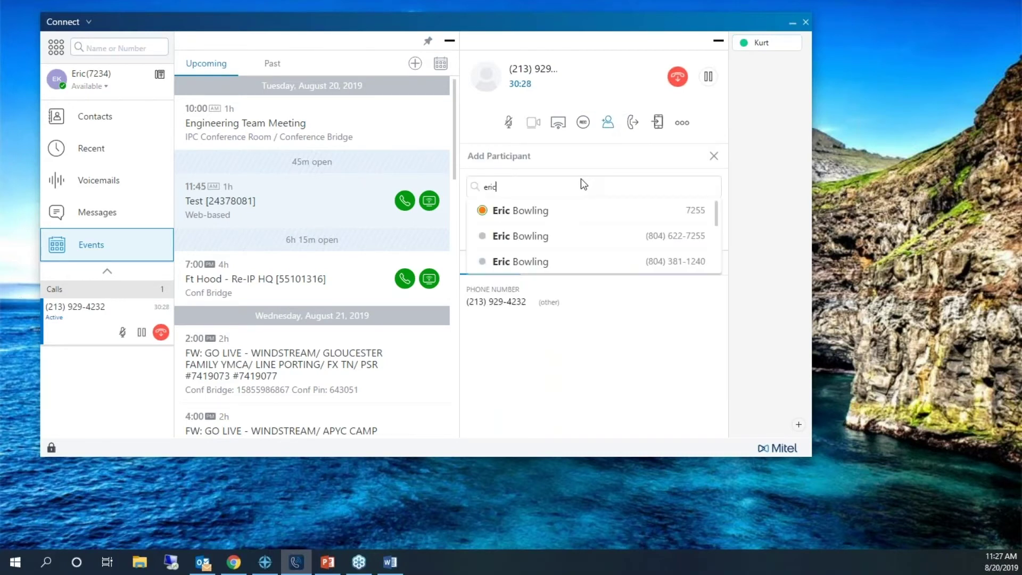
{"action": "left_click", "coordinate": [540, 237]}
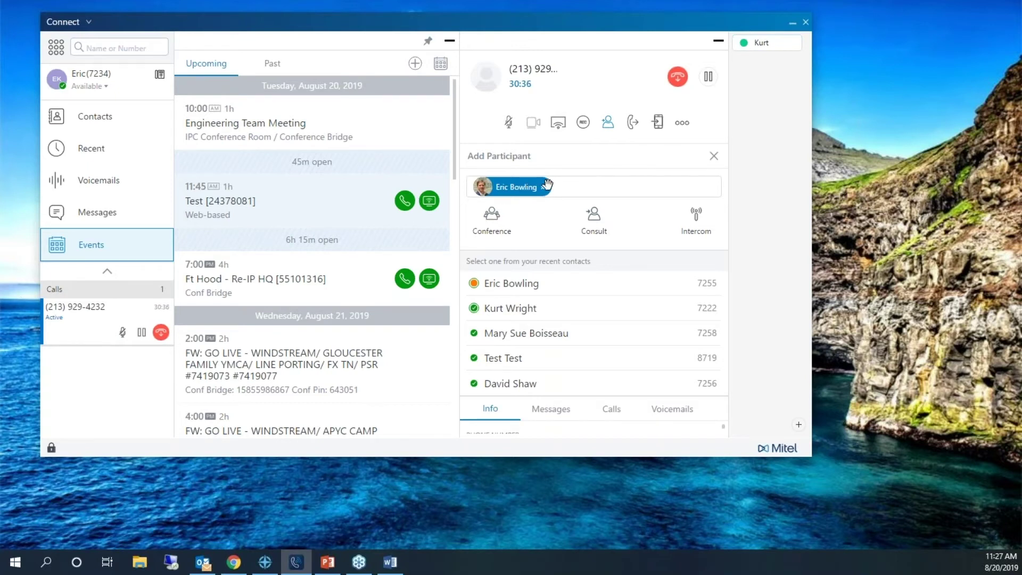
- Switch to transferring the call and choose the first colleague matching the name search as target
{"action": "left_click", "coordinate": [633, 122]}
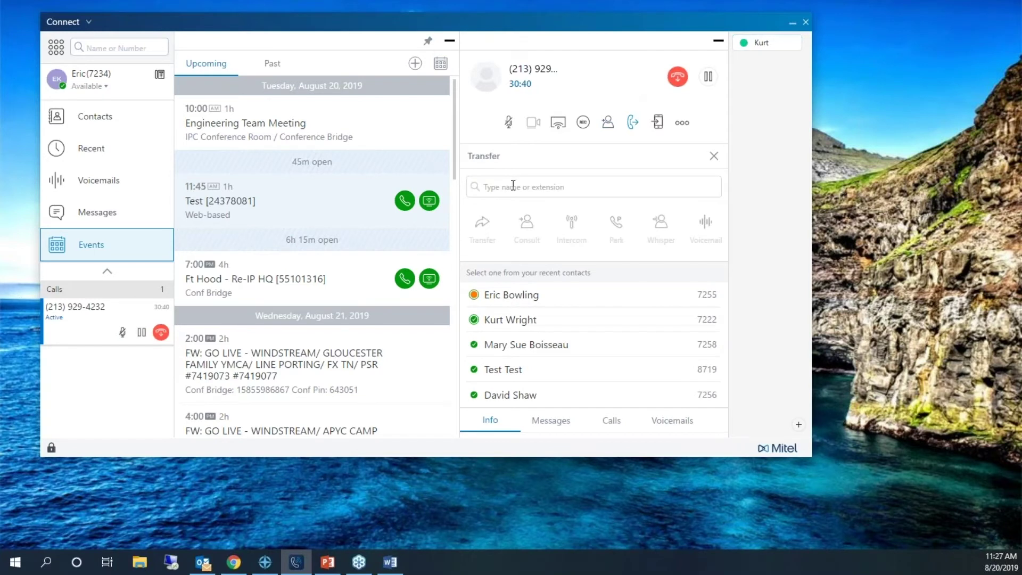
{"action": "type", "text": "eric"}
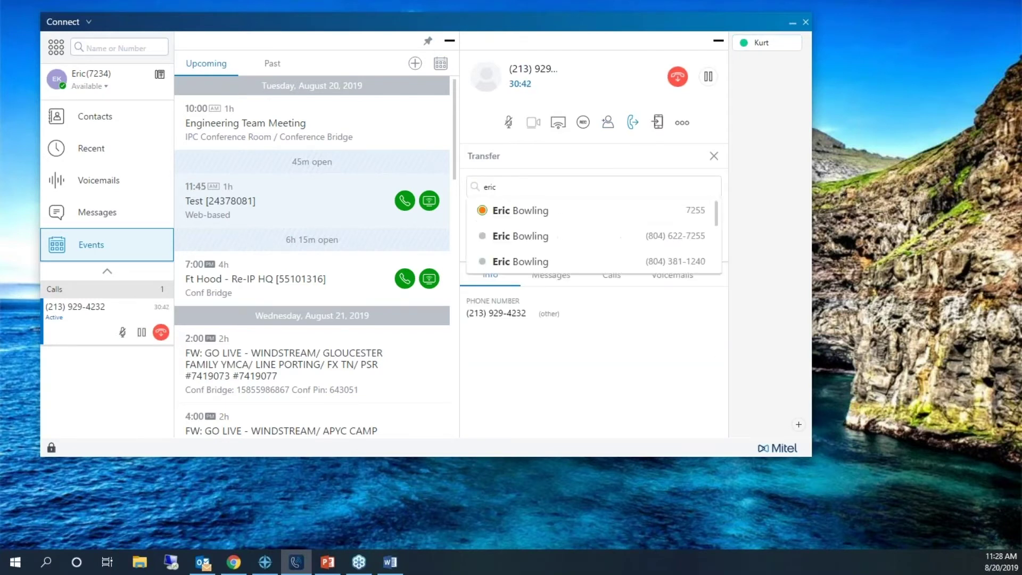
{"action": "left_click", "coordinate": [548, 212]}
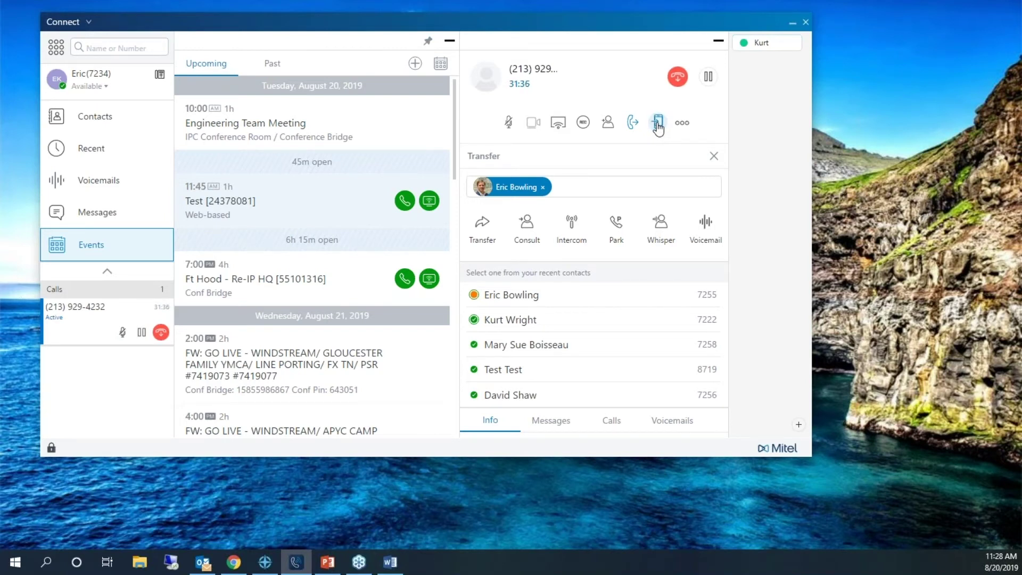
{"action": "left_click", "coordinate": [657, 123]}
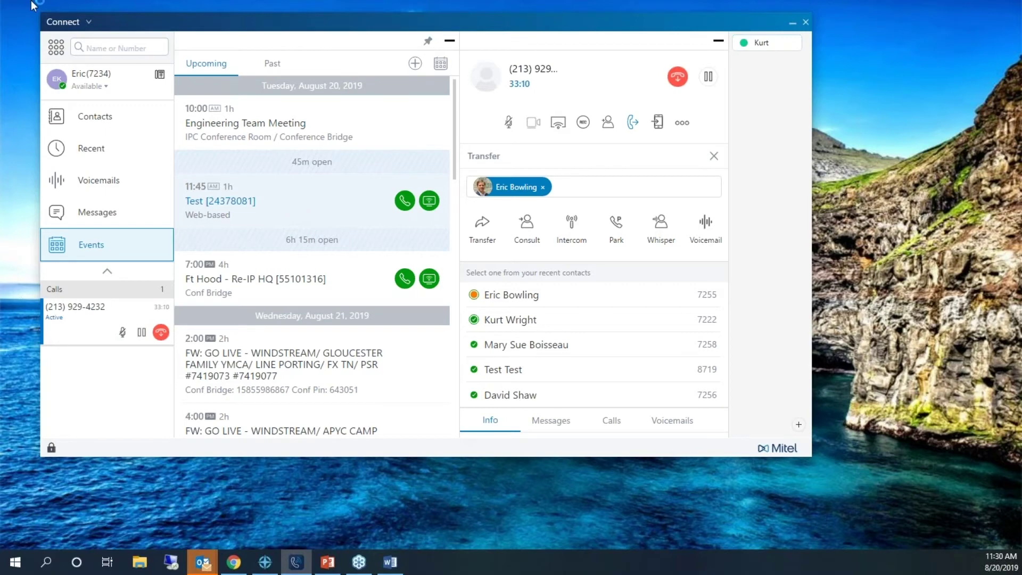
- Show my profile with desk-phone ringing and conference details, then bring up the Connect menu
{"action": "left_click", "coordinate": [91, 74]}
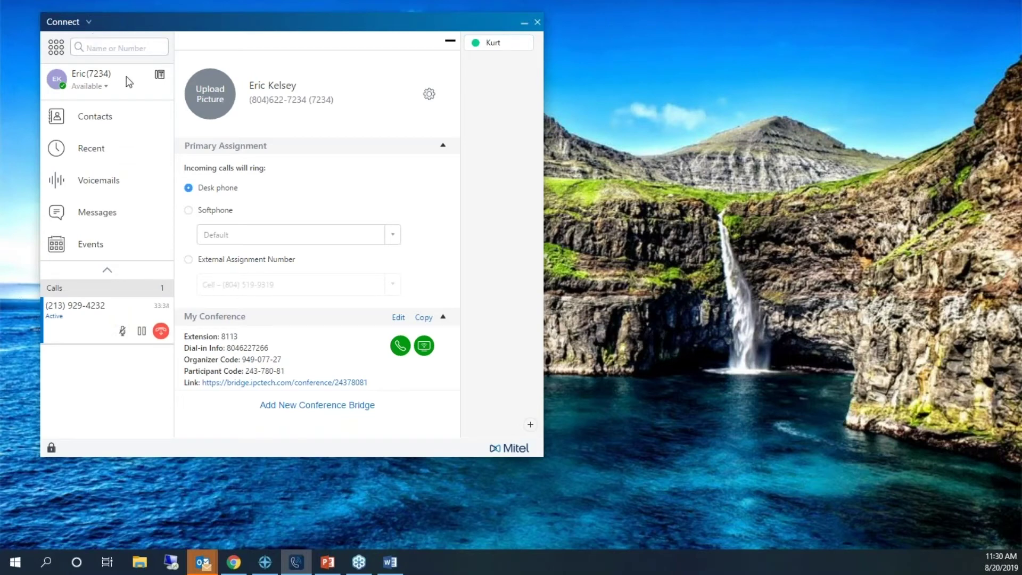
{"action": "left_click", "coordinate": [88, 22]}
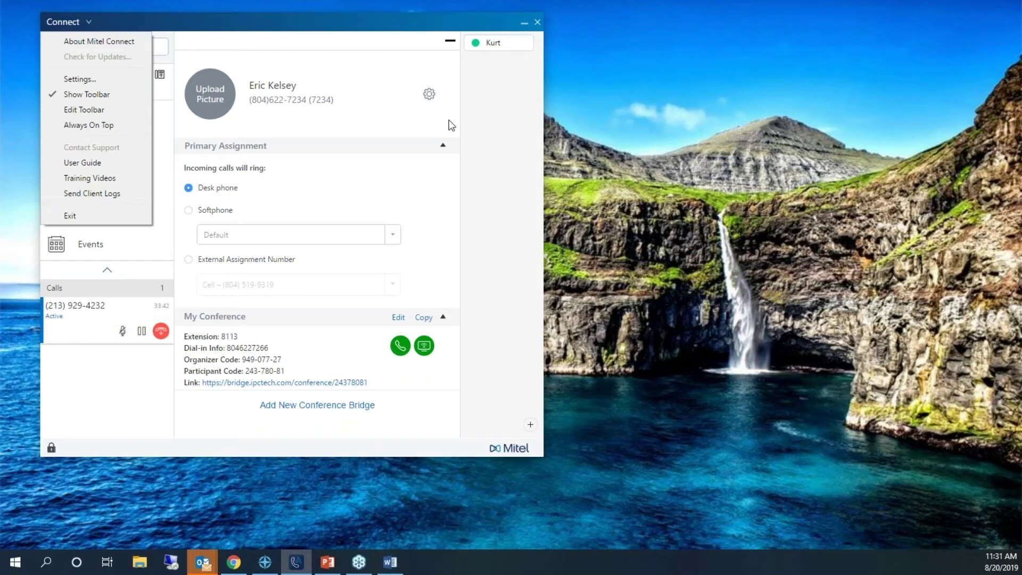
- Open Settings from the Connect menu, then dismiss the reopened menu and nudge the main window left
{"action": "left_click", "coordinate": [429, 96]}
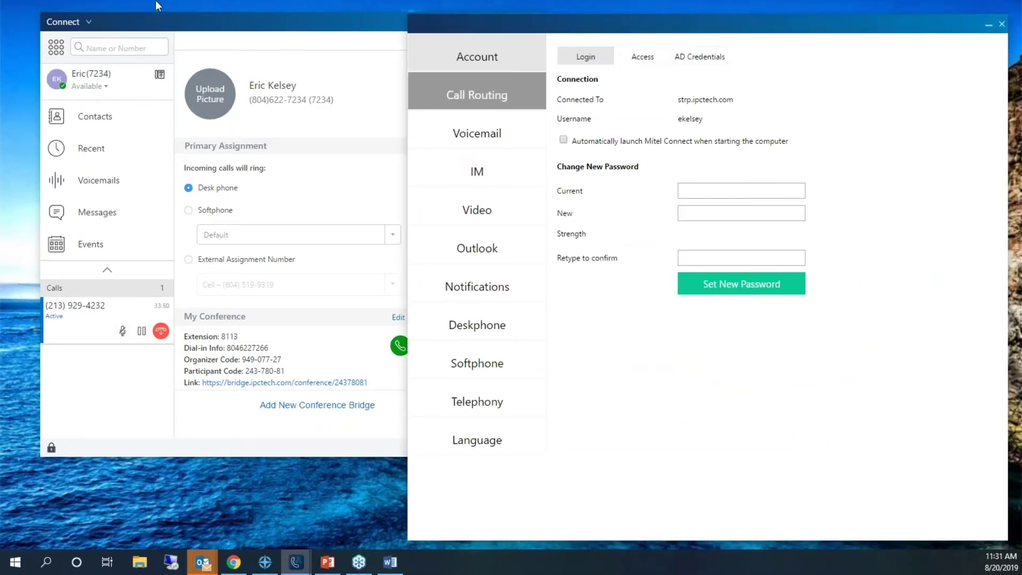
{"action": "left_click", "coordinate": [130, 23]}
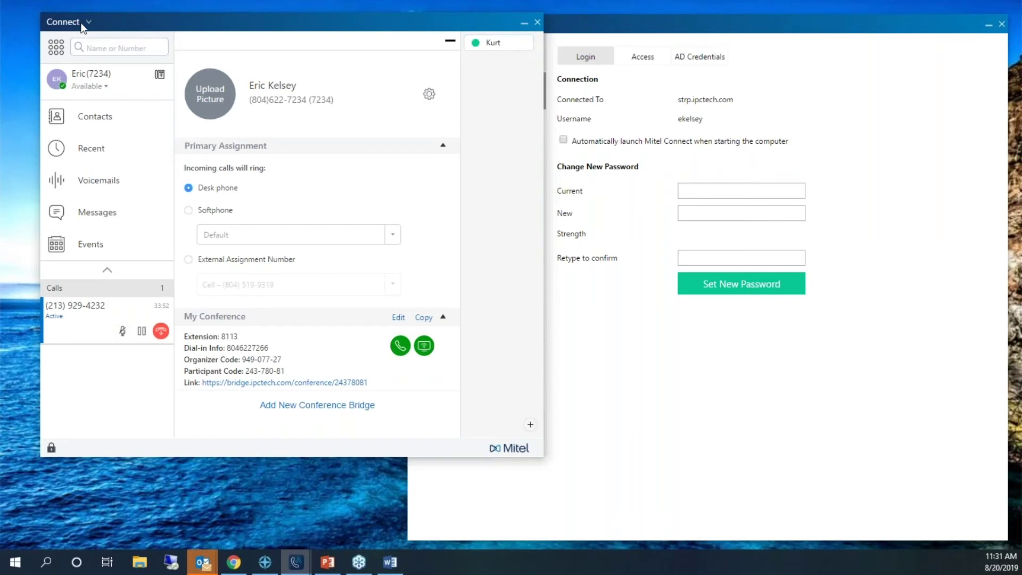
{"action": "left_click", "coordinate": [86, 21]}
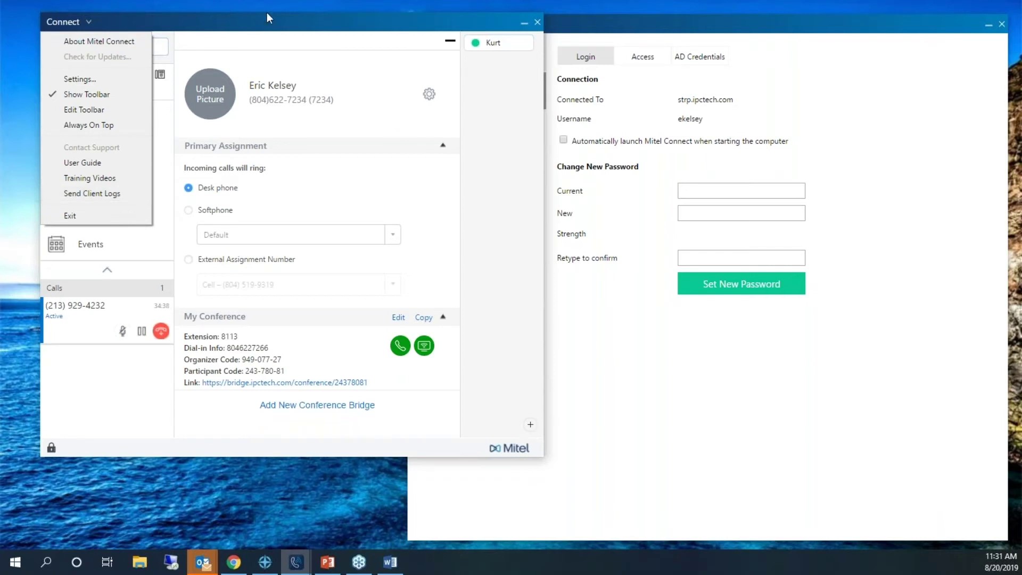
{"action": "left_click", "coordinate": [475, 23]}
{"action": "left_click_drag", "start_coordinate": [475, 22], "coordinate": [466, 20]}
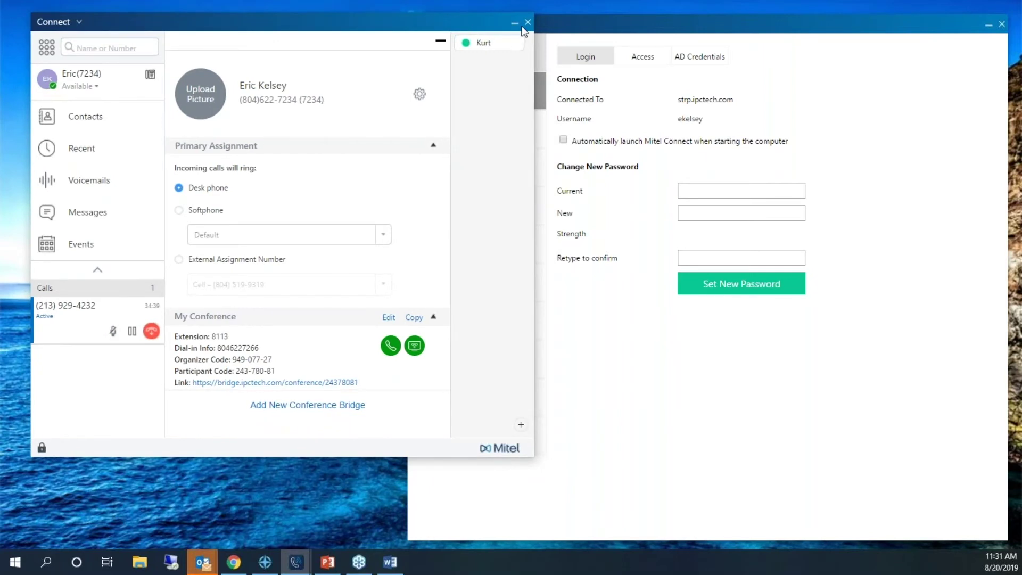
- Minimize the main window, move Settings left, and show the Account Access availability-permissions field
{"action": "left_click", "coordinate": [574, 23]}
{"action": "left_click", "coordinate": [388, 22]}
{"action": "left_click", "coordinate": [516, 23]}
{"action": "left_click_drag", "start_coordinate": [538, 31], "coordinate": [274, 23]}
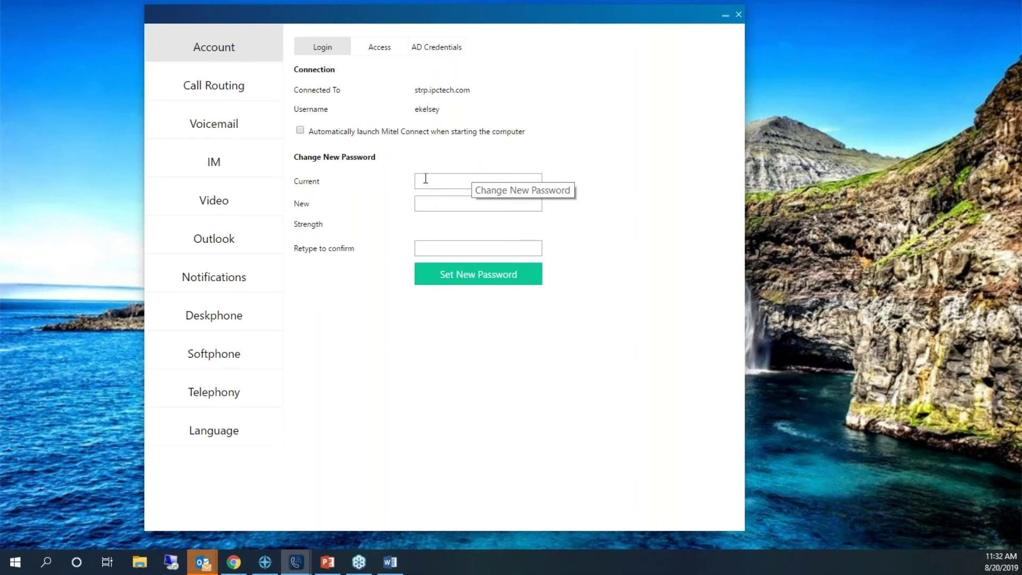
{"action": "left_click", "coordinate": [378, 47]}
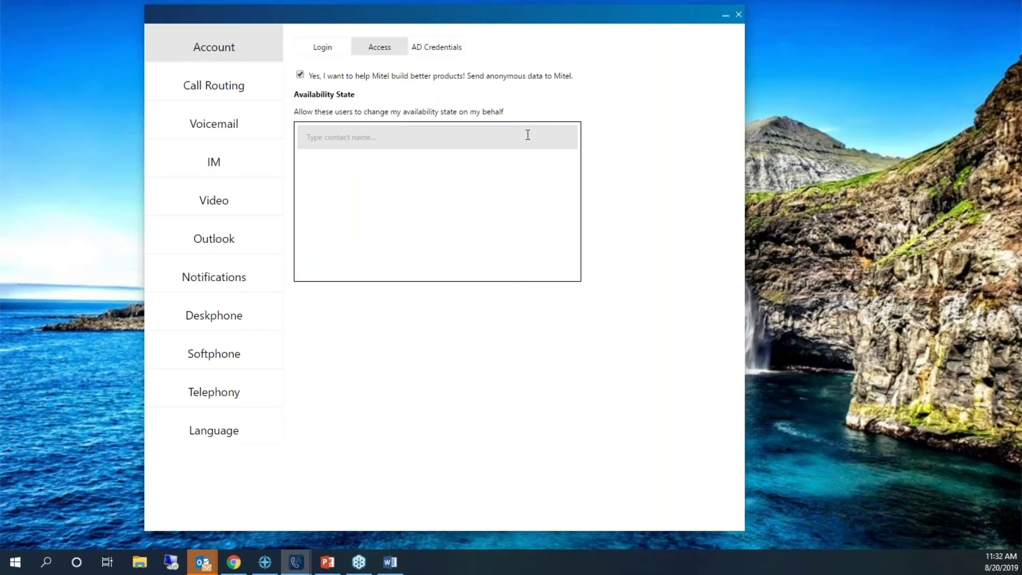
{"action": "left_click", "coordinate": [384, 139]}
- Glance at the availability status choices, then show the Account AD Credentials page linked to Exchange
{"action": "mouse_move", "coordinate": [292, 563]}
{"action": "left_click", "coordinate": [248, 500]}
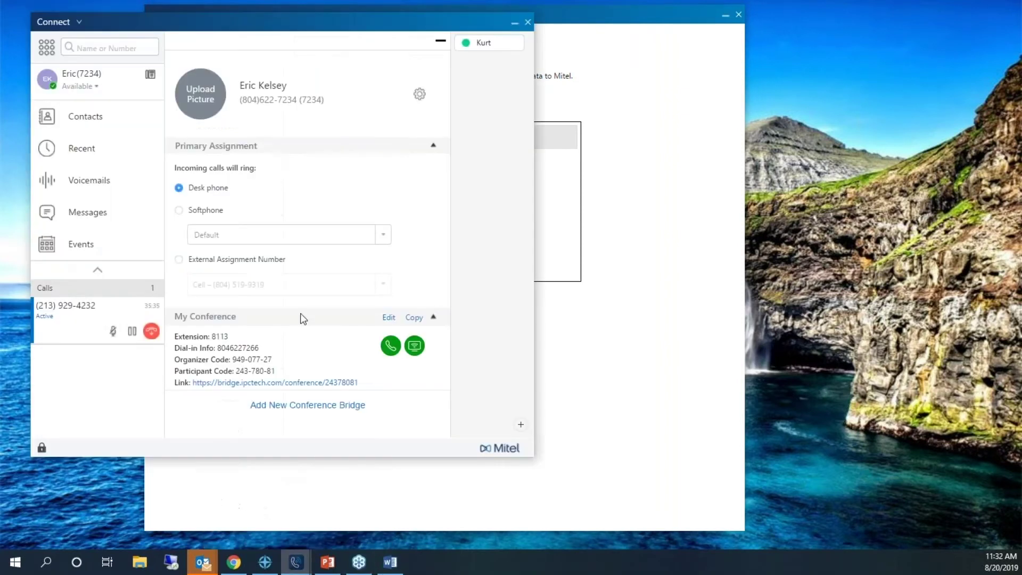
{"action": "left_click", "coordinate": [99, 91]}
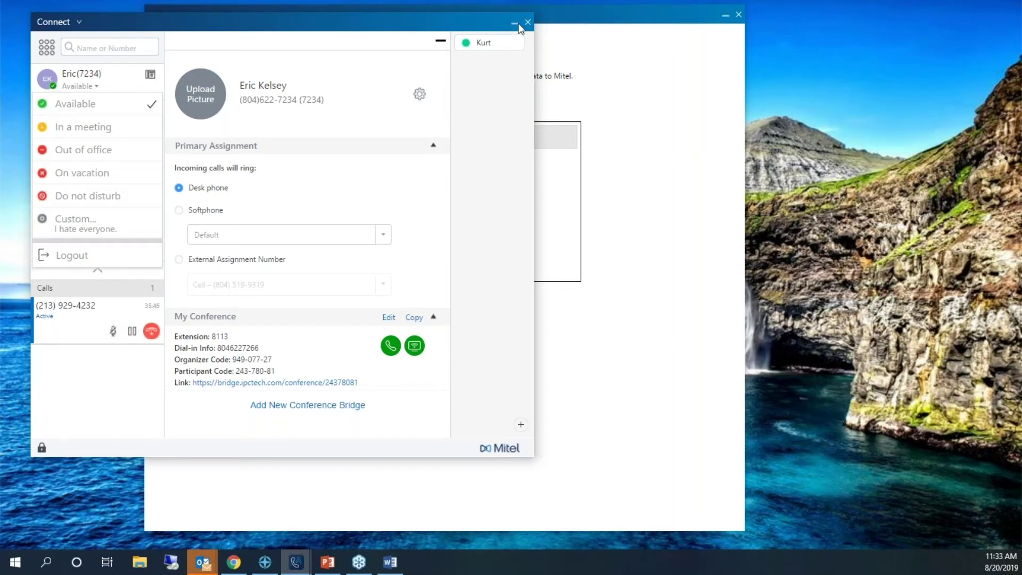
{"action": "left_click", "coordinate": [566, 37]}
{"action": "left_click", "coordinate": [95, 84]}
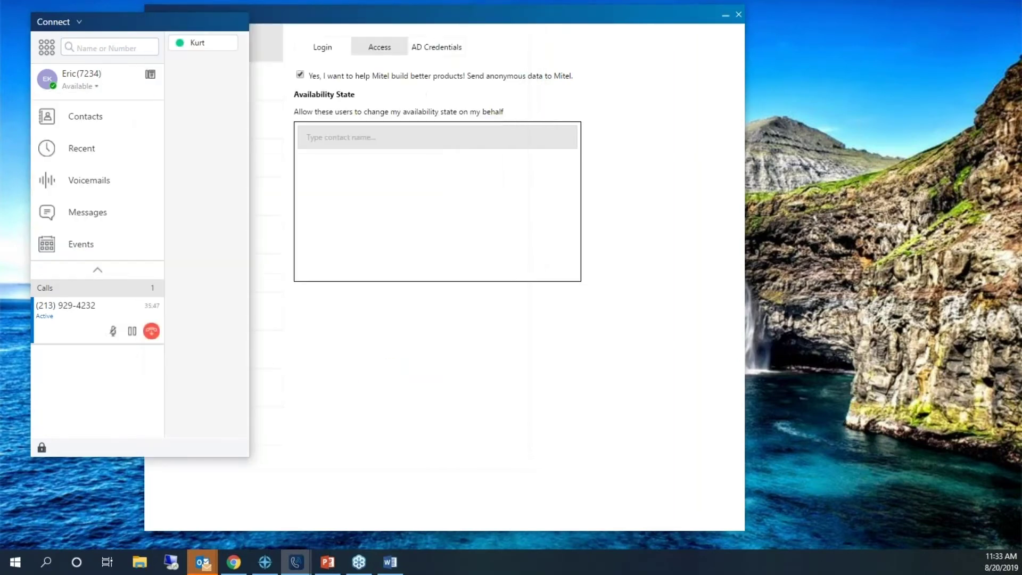
{"action": "left_click", "coordinate": [584, 56]}
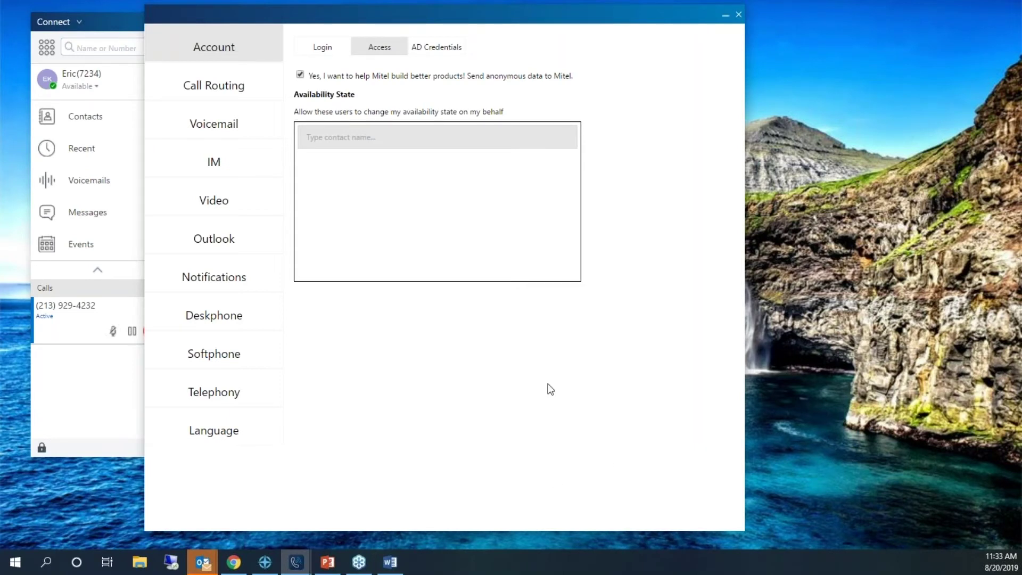
{"action": "left_click", "coordinate": [445, 51]}
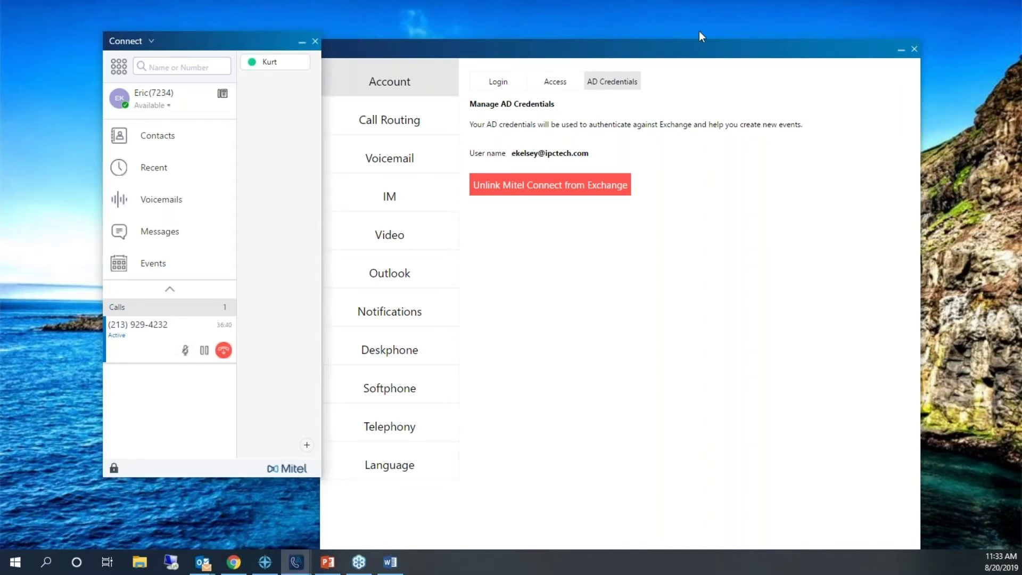
- Open Call Routing and move the settings window toward the top-left of the screen
{"action": "left_click", "coordinate": [395, 127]}
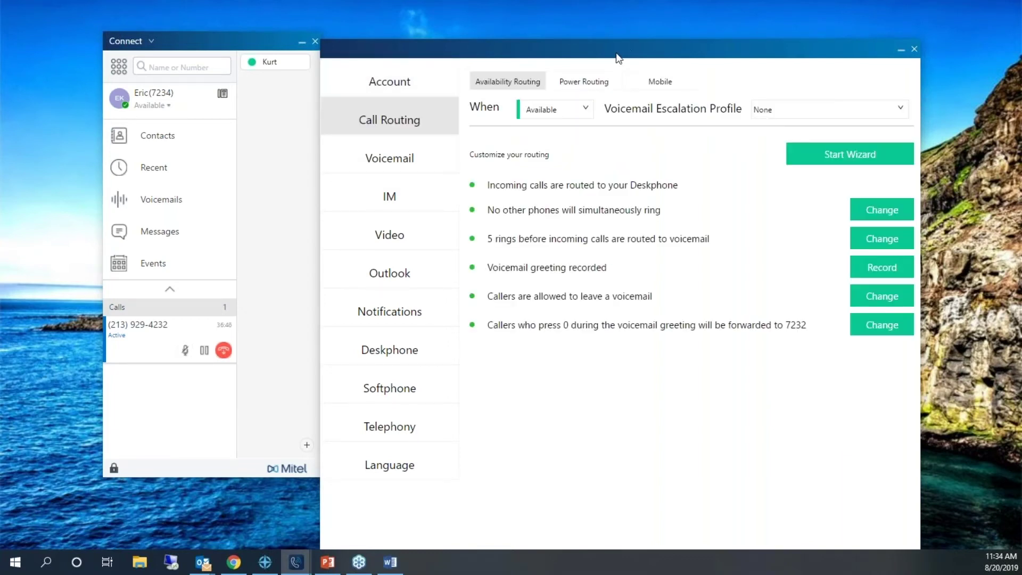
{"action": "left_click_drag", "start_coordinate": [613, 59], "coordinate": [553, 17]}
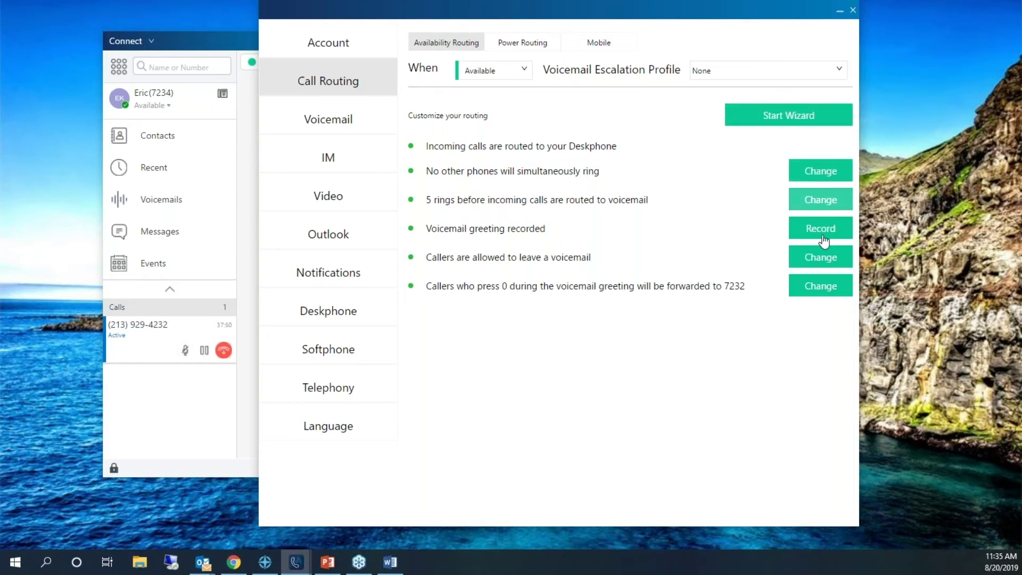
- In the Available routing wizard, ring extra numbers simultaneously and wait 6 rings before voicemail
{"action": "left_click", "coordinate": [780, 120]}
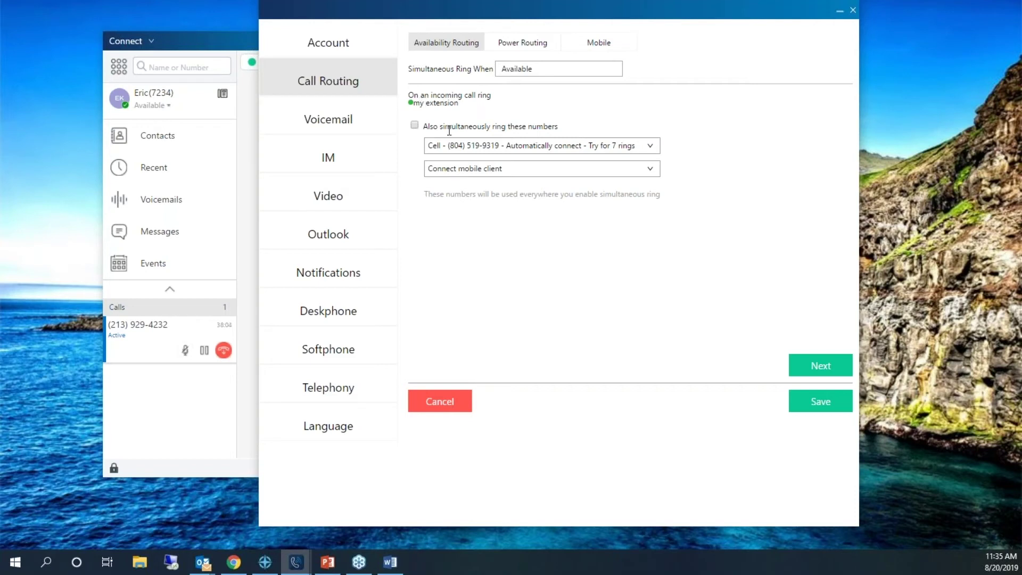
{"action": "left_click", "coordinate": [415, 125]}
{"action": "left_click", "coordinate": [813, 367]}
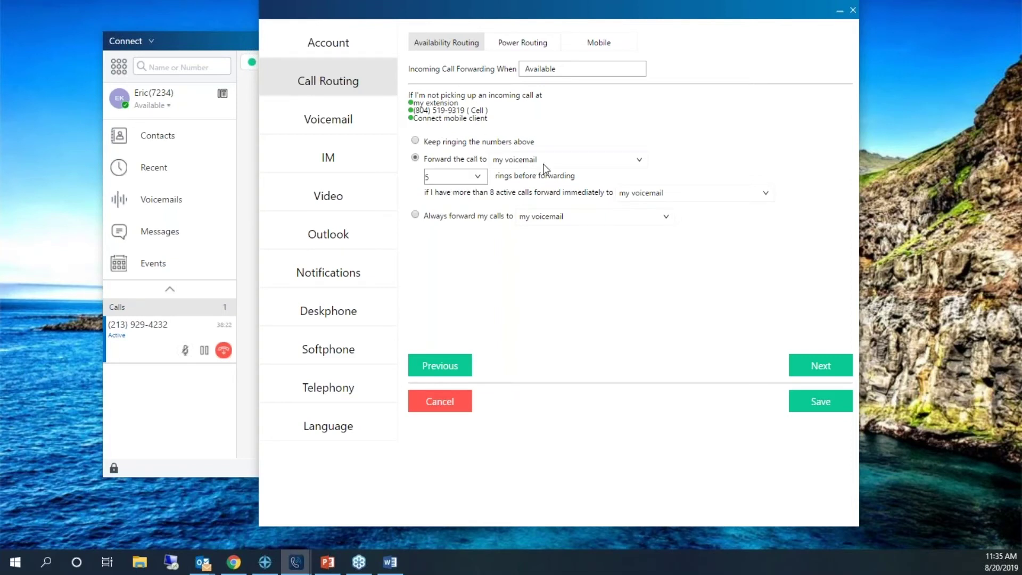
{"action": "left_click", "coordinate": [478, 176]}
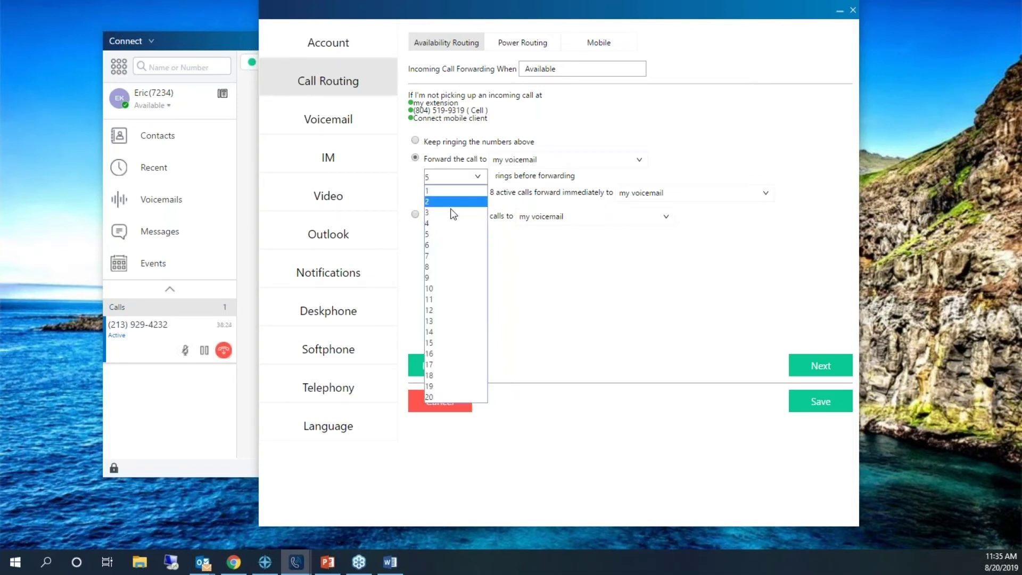
{"action": "left_click", "coordinate": [439, 245]}
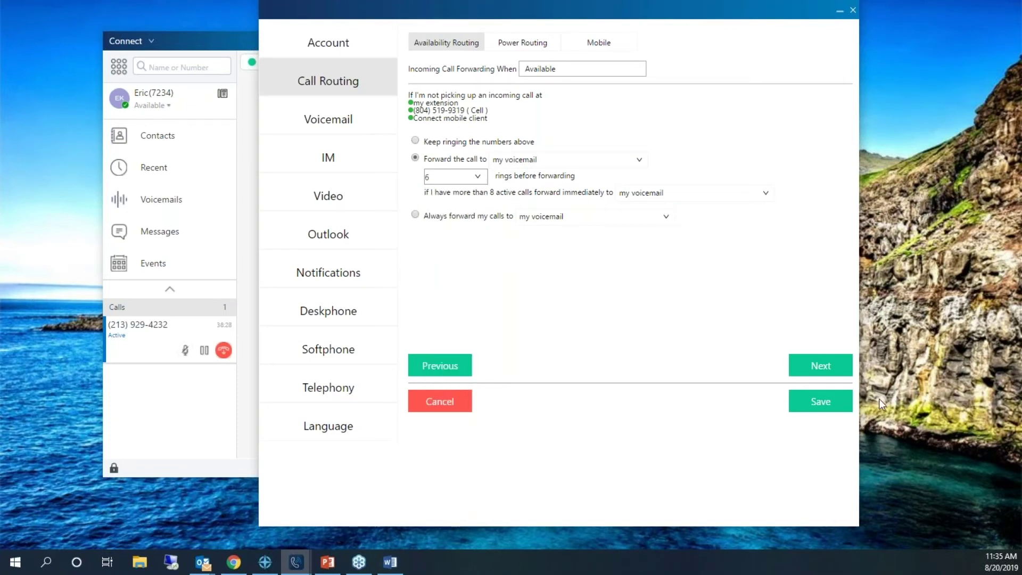
{"action": "left_click", "coordinate": [828, 373]}
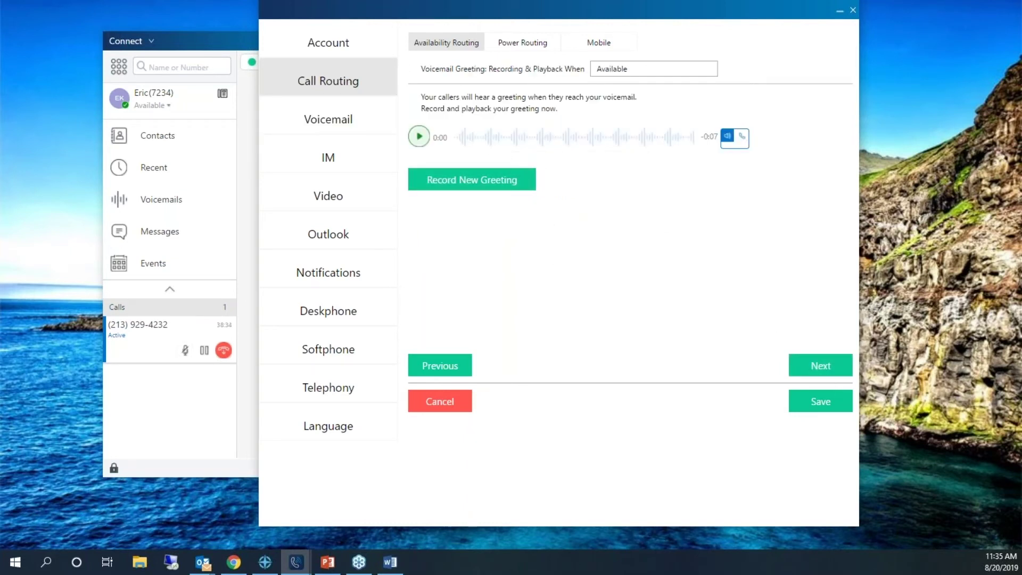
- Play and pause the recorded voicemail greeting, then advance to Greeting Options
{"action": "left_click", "coordinate": [419, 136]}
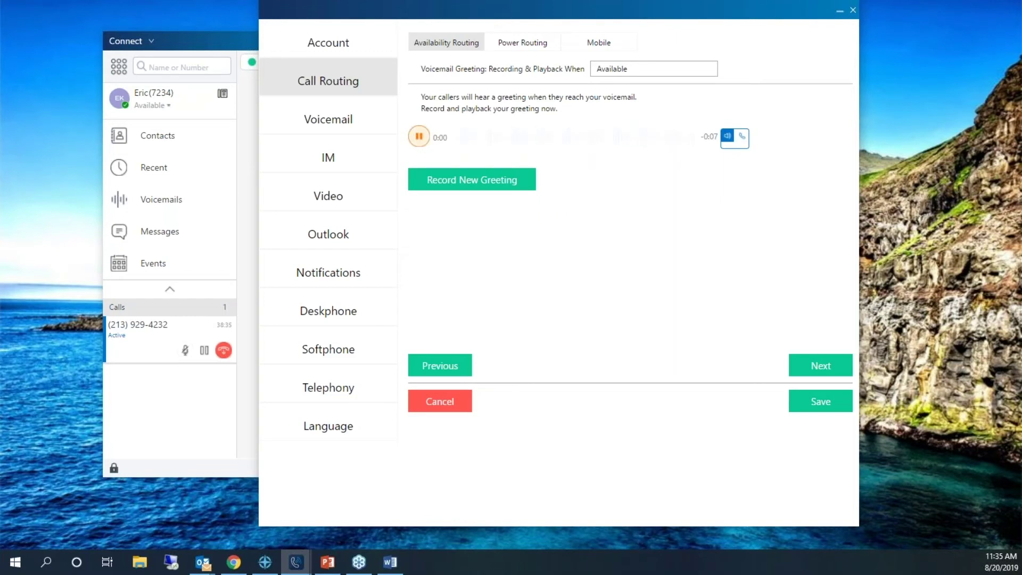
{"action": "left_click", "coordinate": [419, 146]}
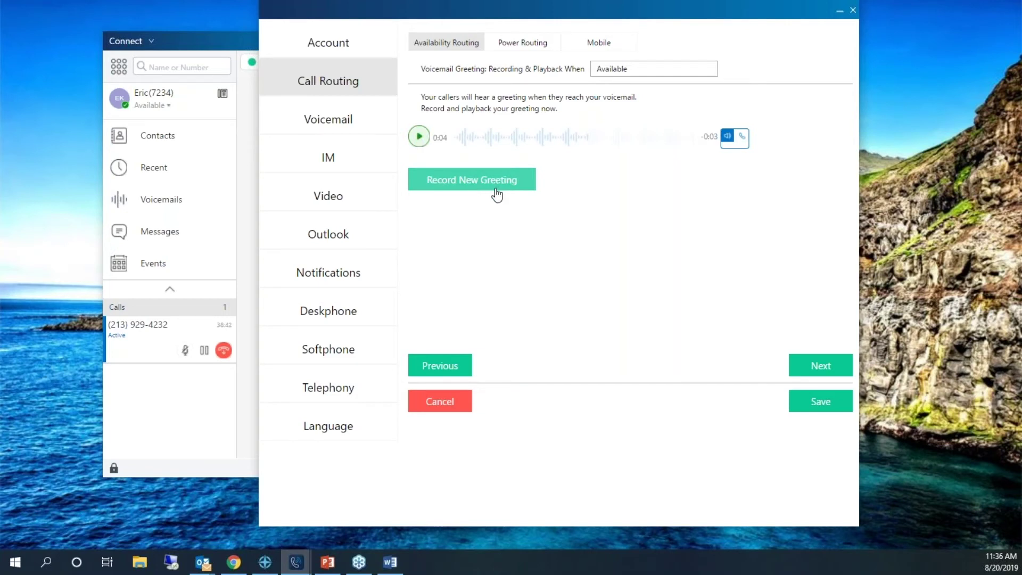
{"action": "left_click", "coordinate": [814, 368]}
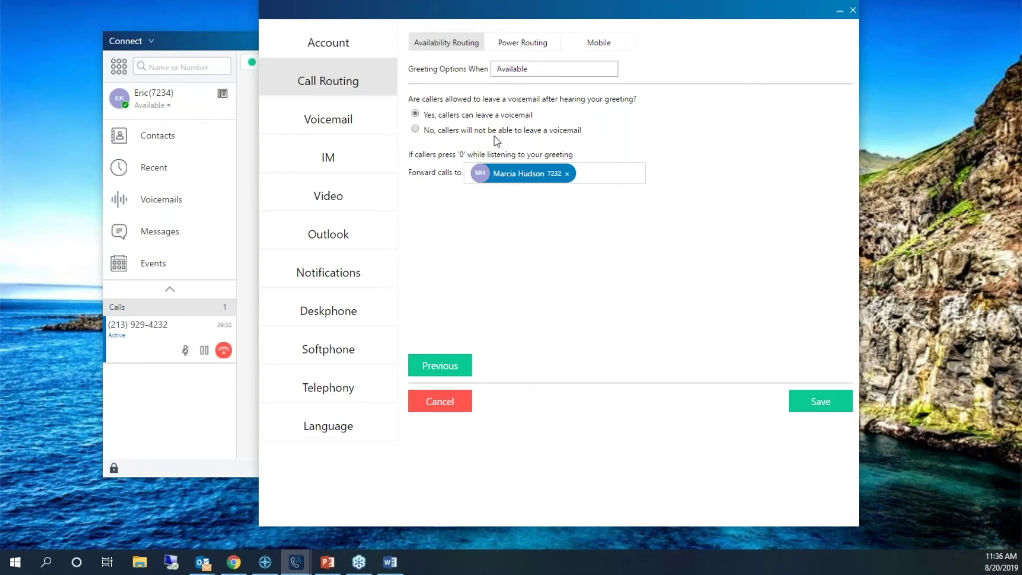
{"action": "left_click", "coordinate": [172, 109]}
{"action": "left_click", "coordinate": [166, 108]}
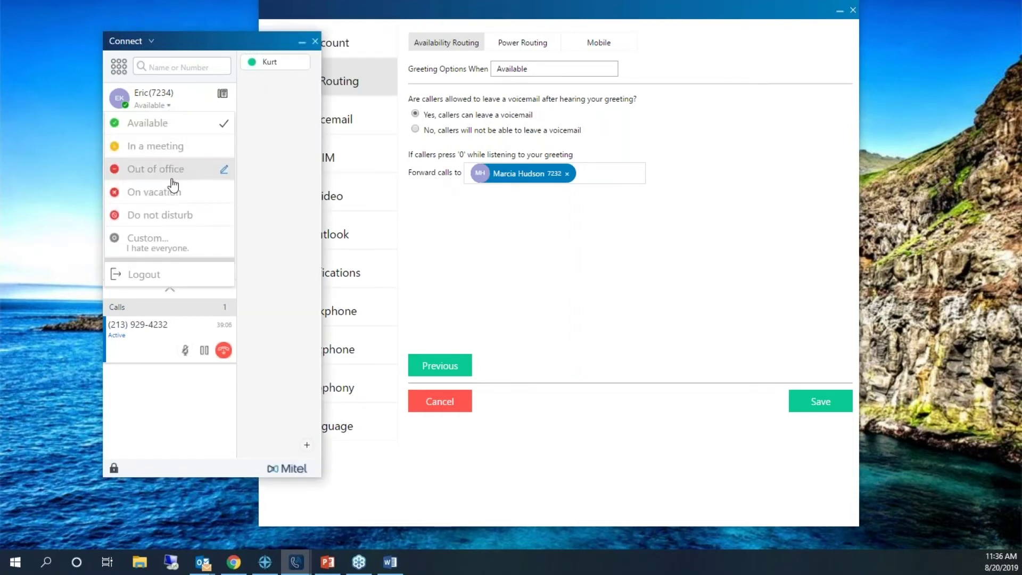
{"action": "left_click", "coordinate": [166, 108]}
{"action": "left_click", "coordinate": [520, 238]}
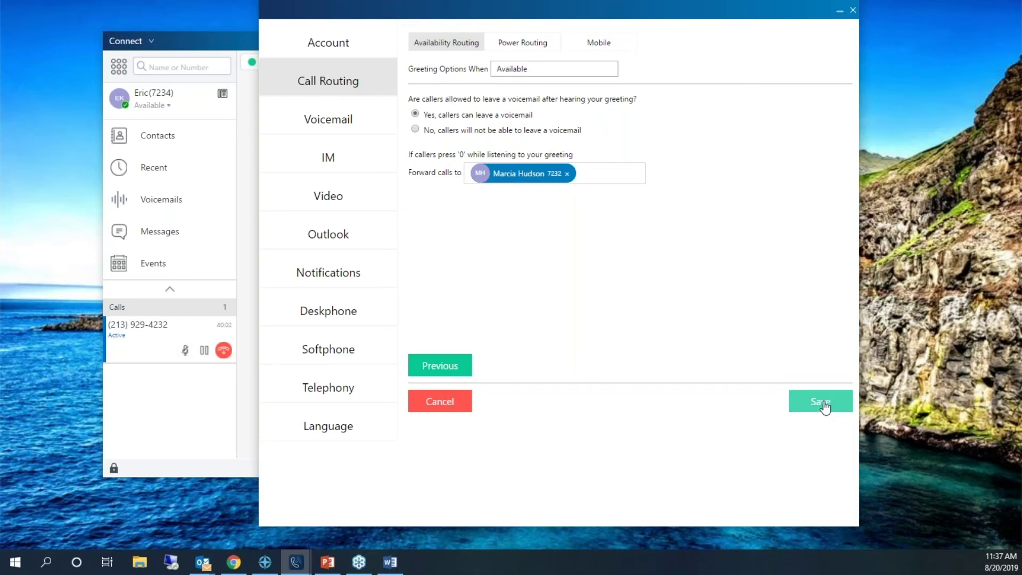
- Save the Available routing, then review and save the Out of Office routing and greeting
{"action": "left_click", "coordinate": [825, 409]}
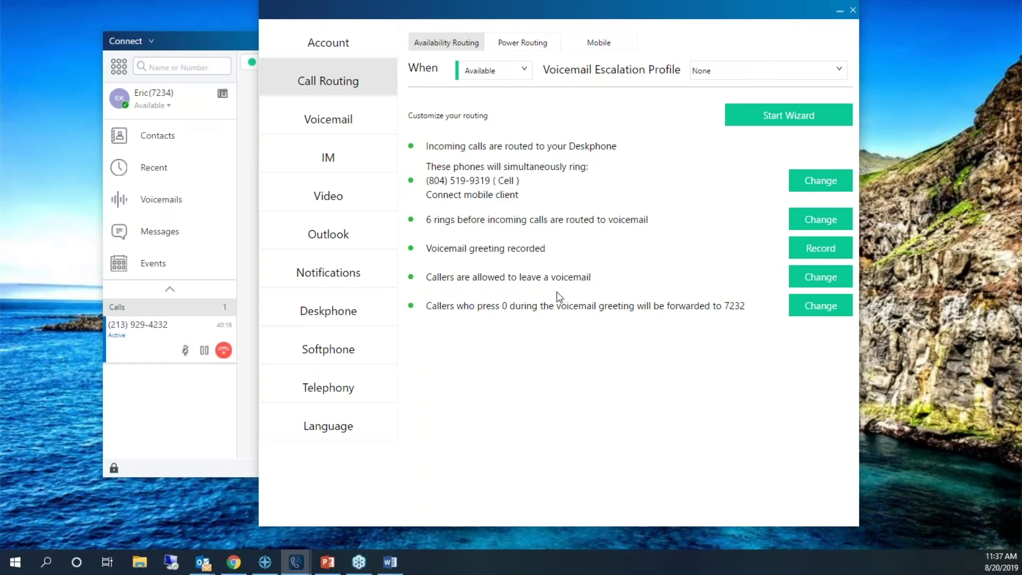
{"action": "left_click", "coordinate": [529, 77]}
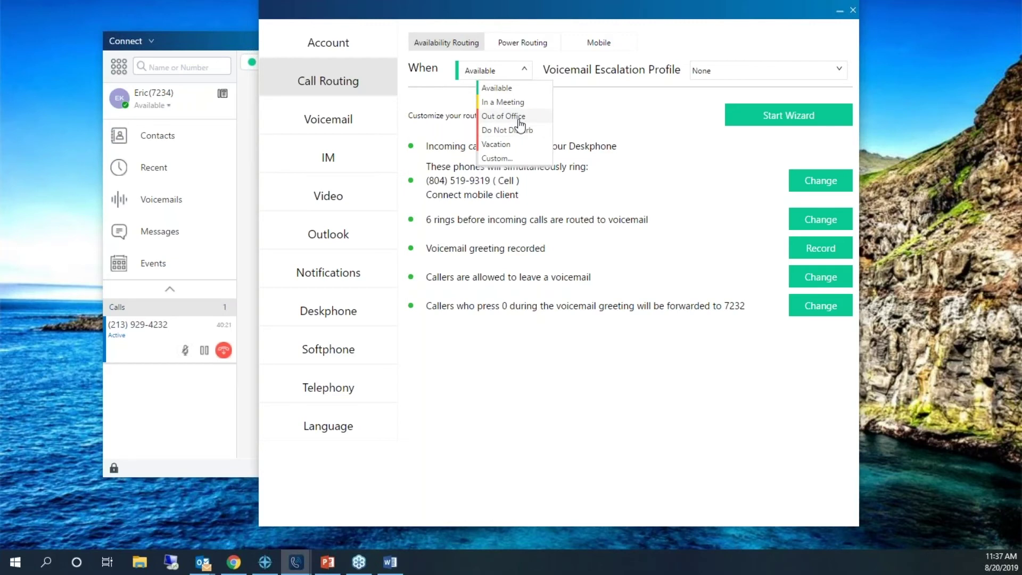
{"action": "left_click", "coordinate": [519, 121]}
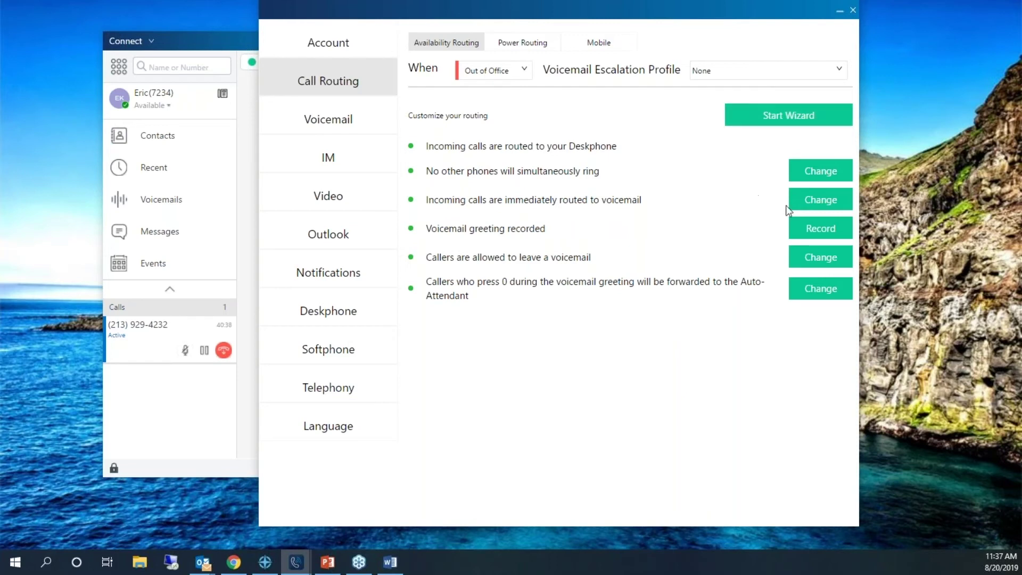
{"action": "left_click", "coordinate": [817, 234]}
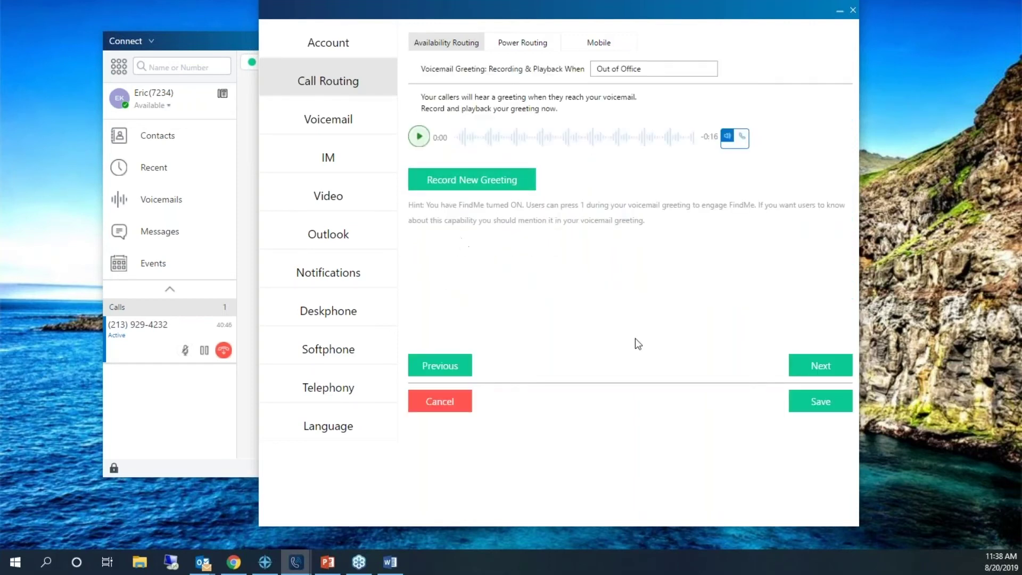
{"action": "left_click", "coordinate": [805, 403]}
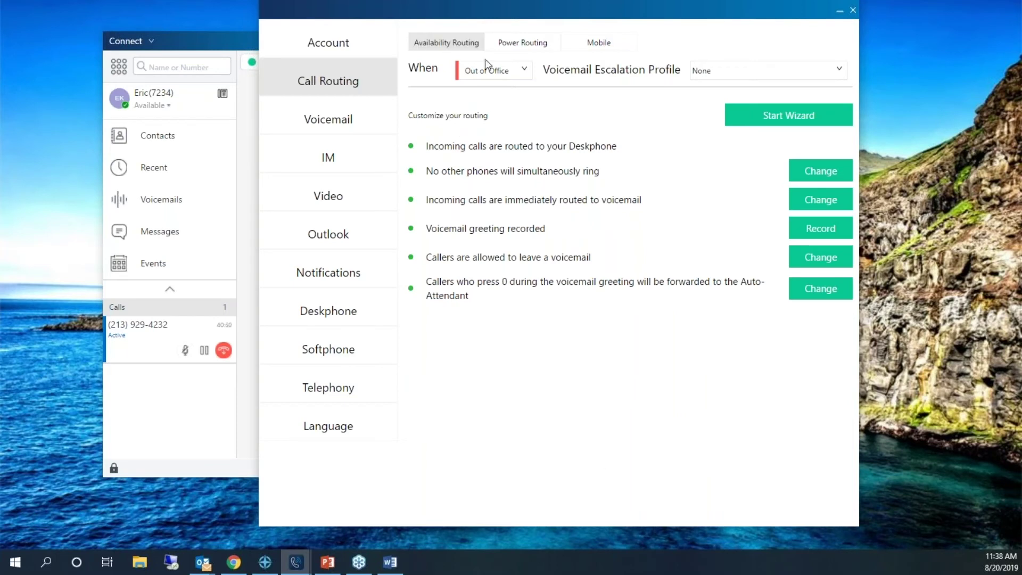
- Draft a new power rule forwarding calls to voicemail, adding then removing a 12:00–08:00 AM time condition
{"action": "left_click", "coordinate": [525, 44]}
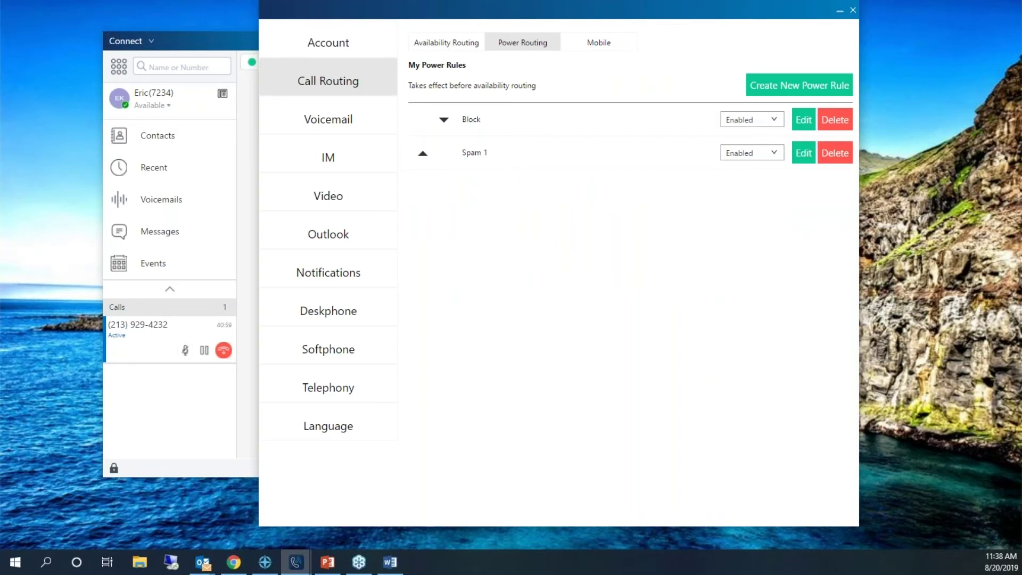
{"action": "left_click", "coordinate": [804, 96]}
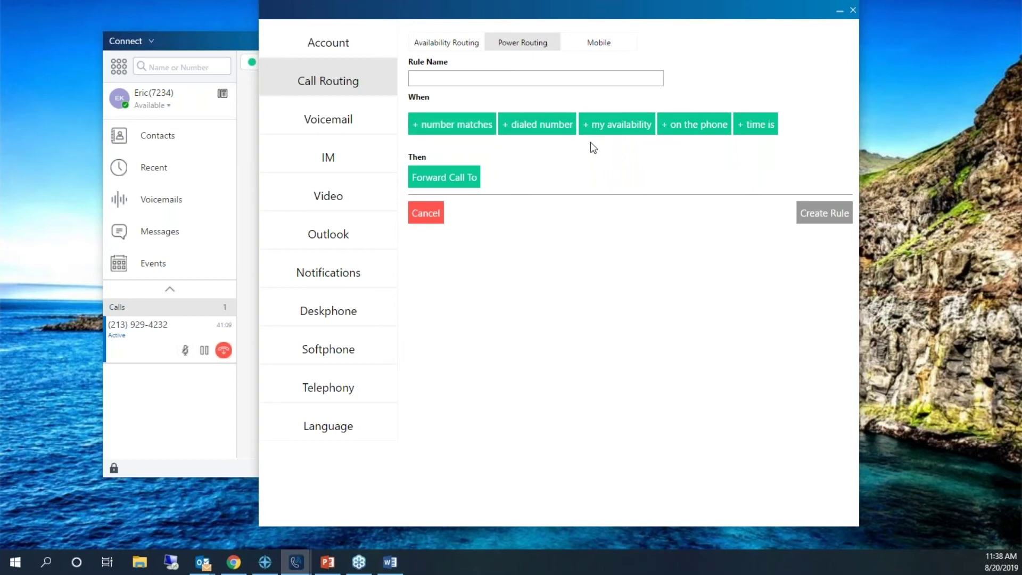
{"action": "left_click", "coordinate": [763, 133]}
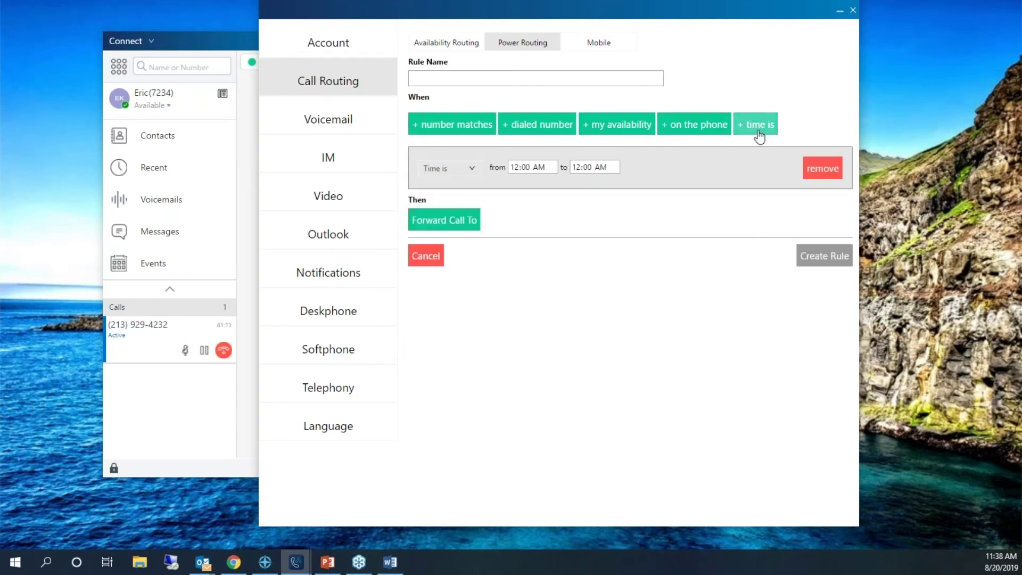
{"action": "left_click", "coordinate": [552, 166]}
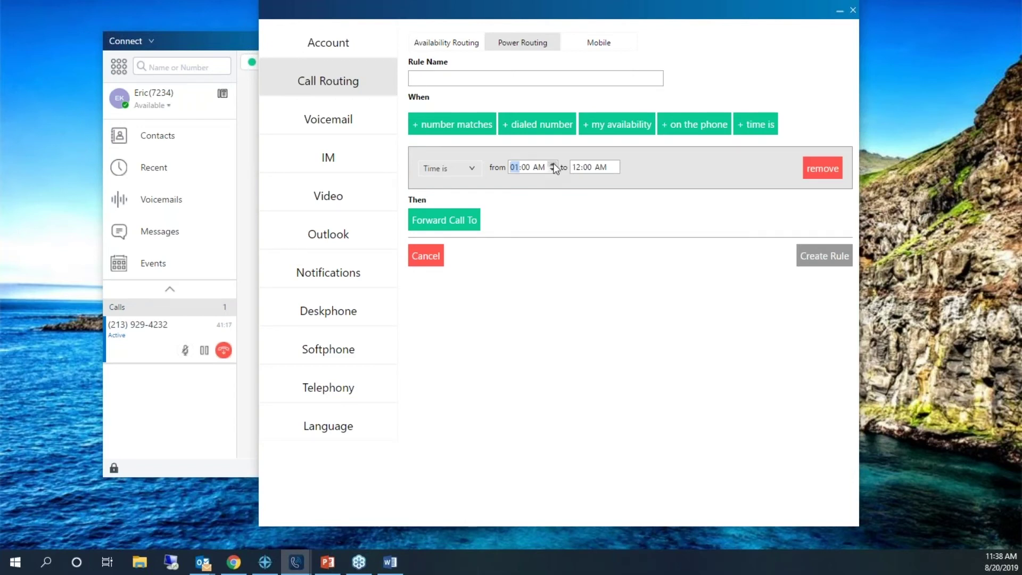
{"action": "left_click", "coordinate": [615, 164]}
{"action": "left_click", "coordinate": [616, 165]}
{"action": "left_click", "coordinate": [474, 221]}
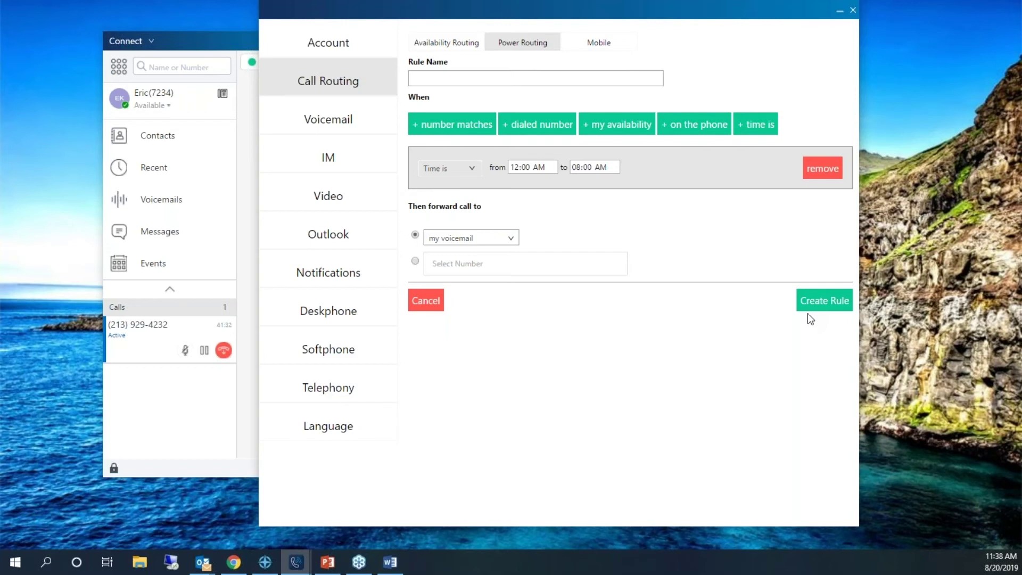
{"action": "left_click", "coordinate": [822, 168]}
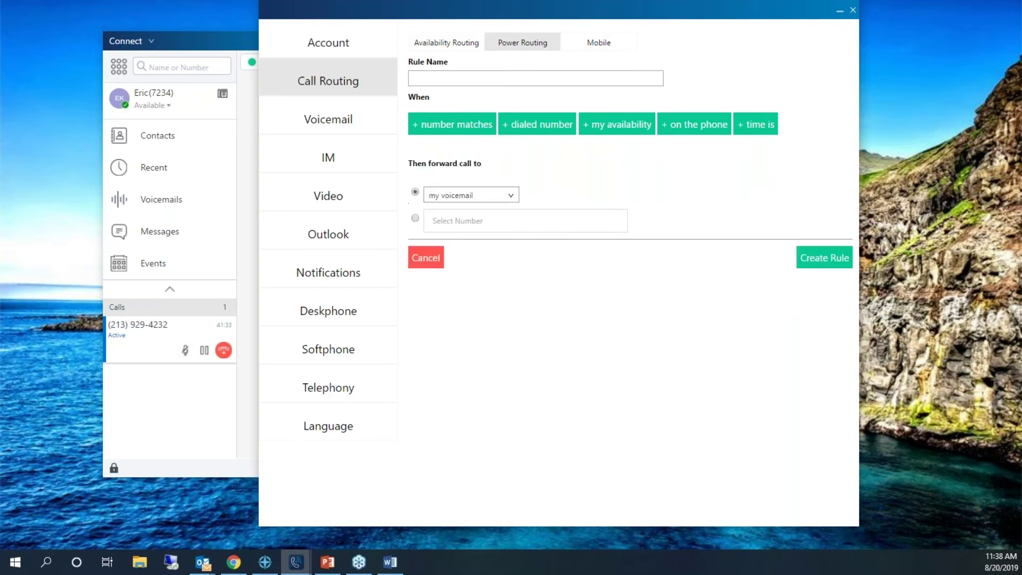
- Name the rule 'Bowling Vacation' and add a caller-number condition set to 'The number is'
{"action": "left_click", "coordinate": [470, 124]}
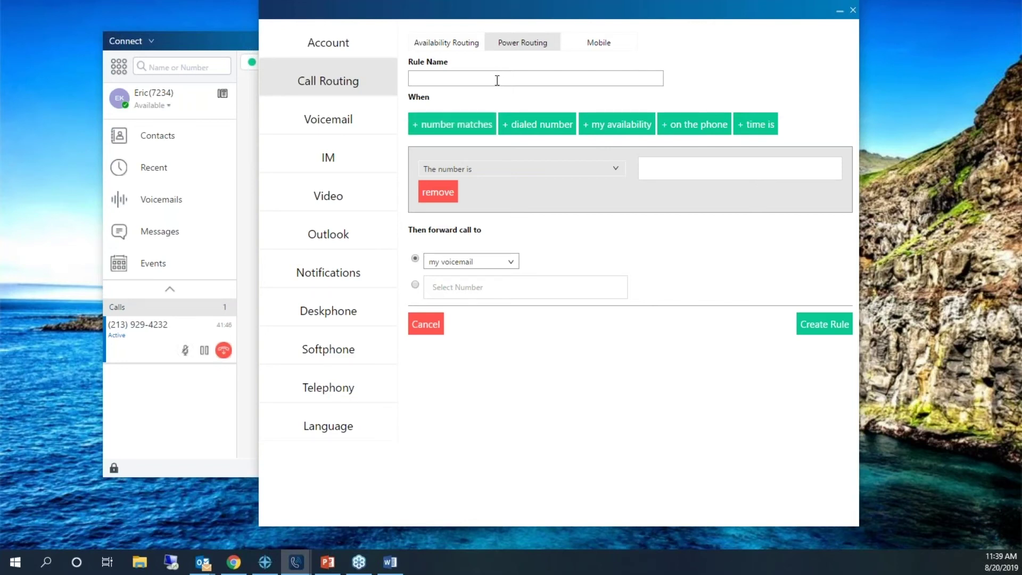
{"action": "type", "text": "Bowling Vacation"}
{"action": "left_click", "coordinate": [535, 165]}
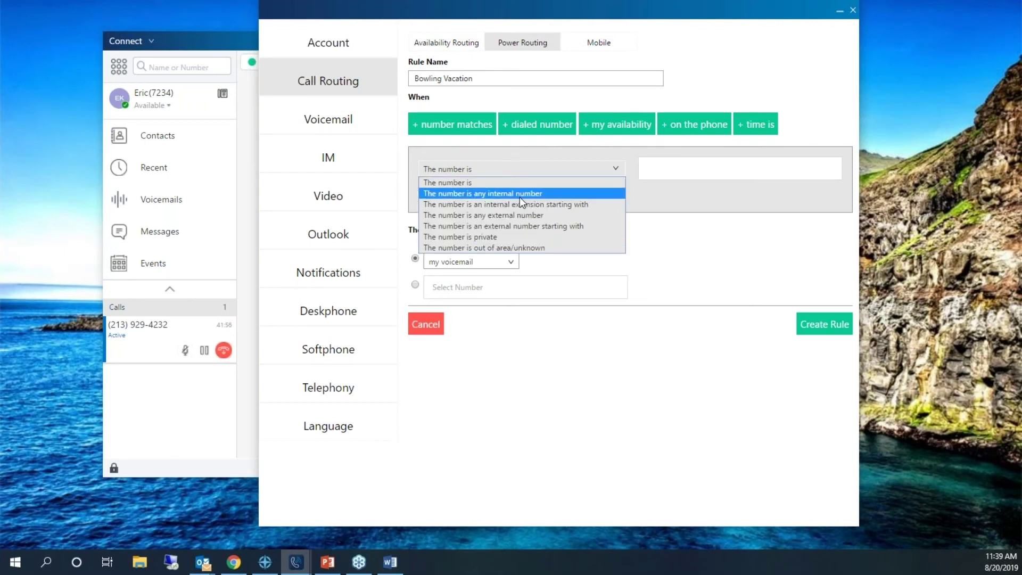
{"action": "left_click", "coordinate": [515, 183]}
{"action": "left_click", "coordinate": [663, 165]}
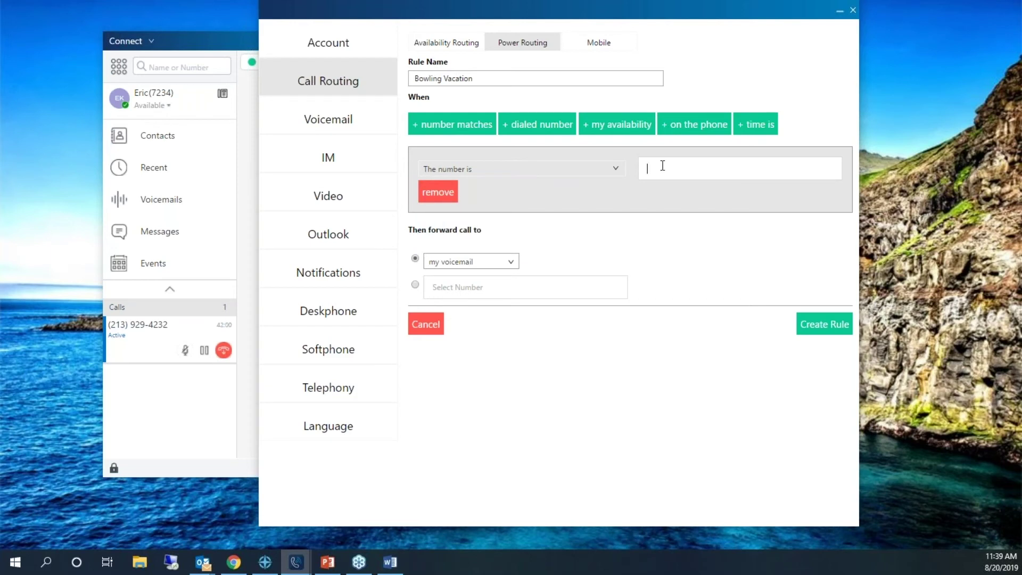
{"action": "left_click", "coordinate": [615, 170]}
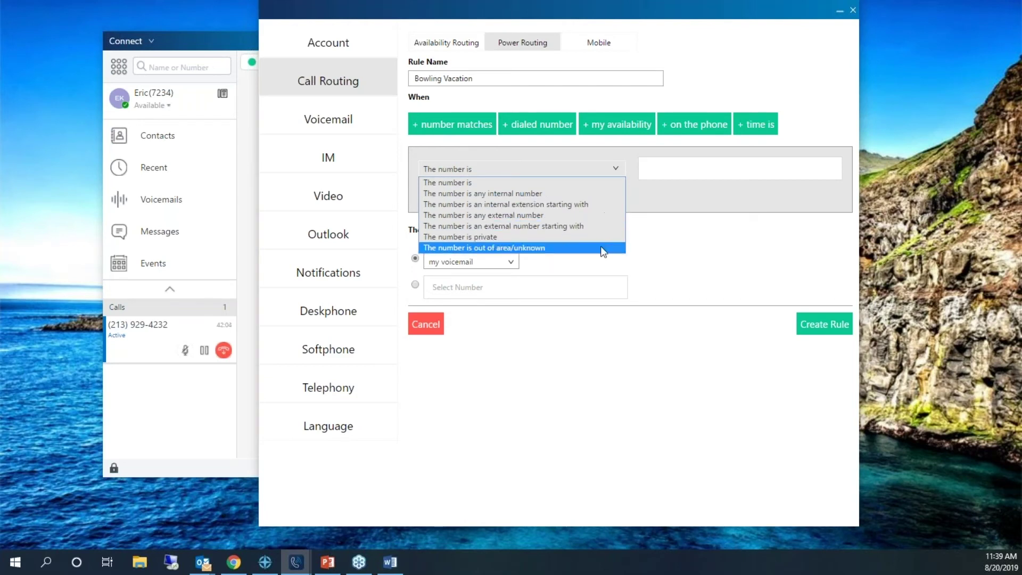
{"action": "left_click", "coordinate": [595, 182]}
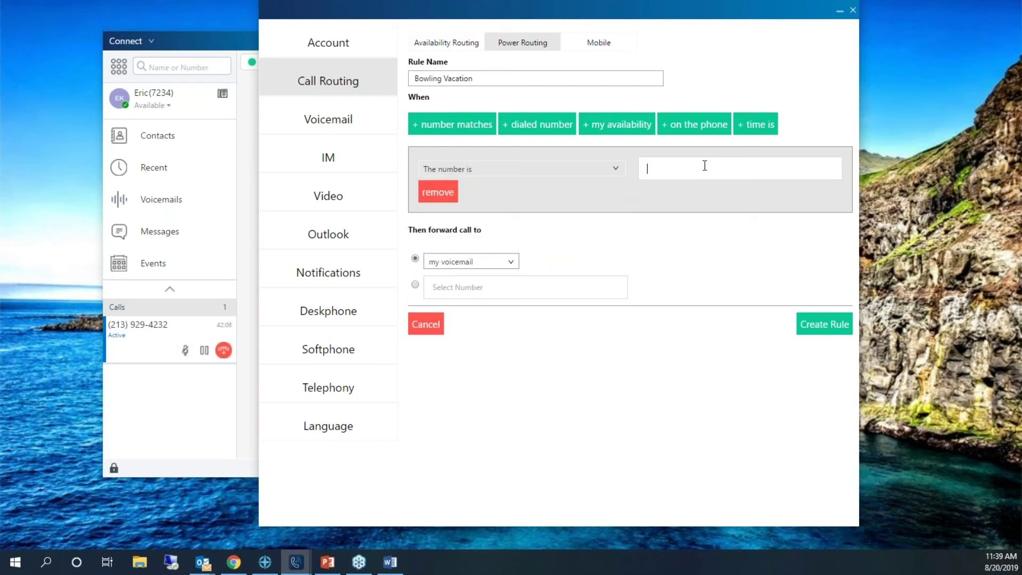
- Search the number field by a colleague's name and select their contact as the condition value
{"action": "type", "text": "7255"}
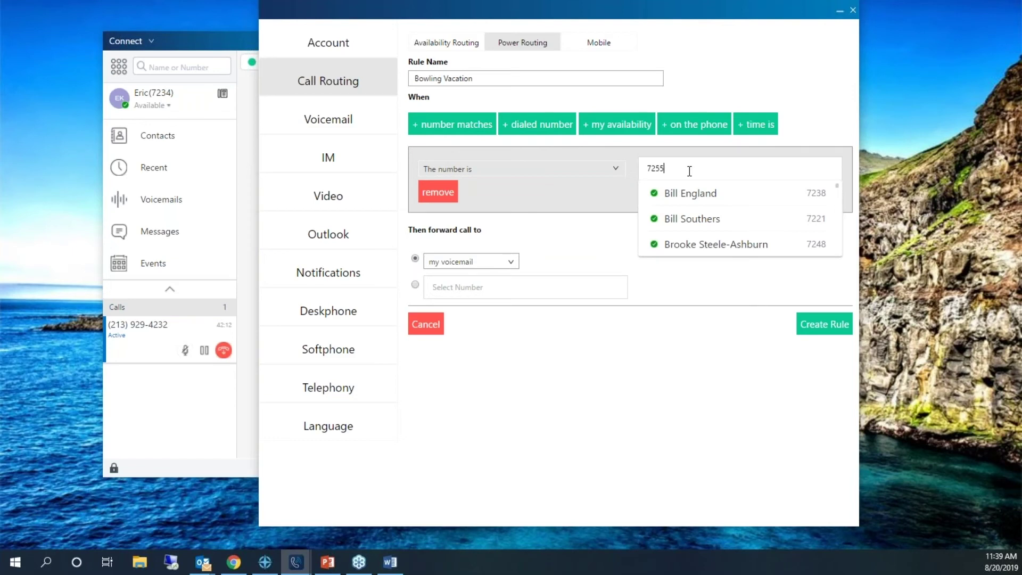
{"action": "key", "text": "BackSpace"}
{"action": "key", "text": "BackSpace"}
{"action": "key", "text": "BackSpace"}
{"action": "key", "text": "BackSpace"}
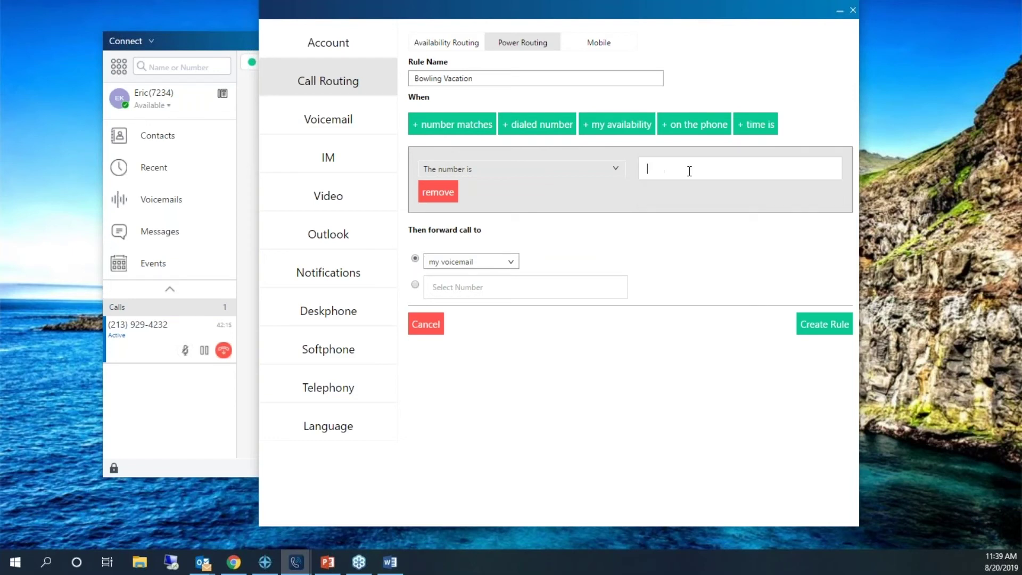
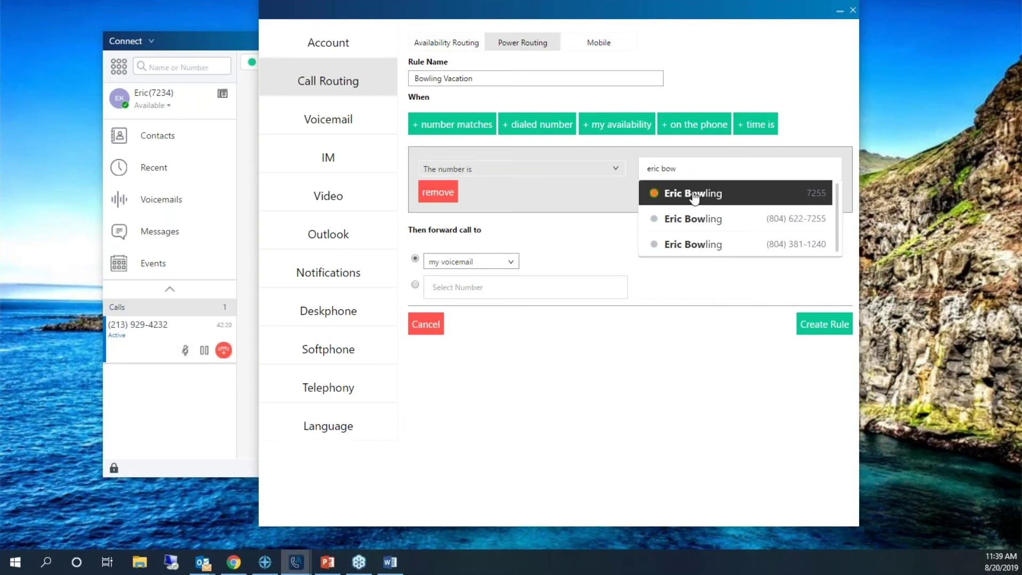
{"action": "left_click", "coordinate": [701, 194]}
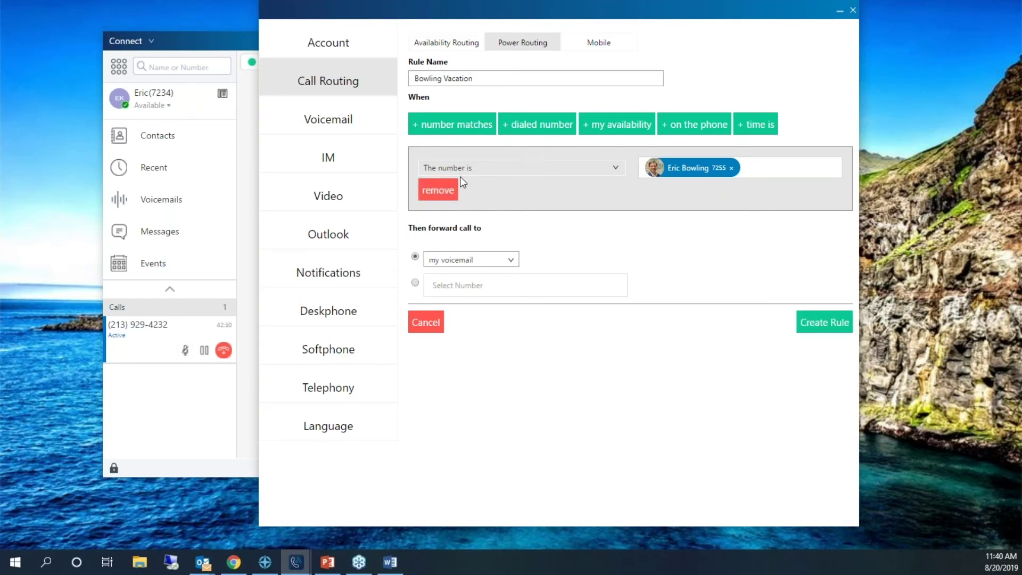
- Clear the contact from the rule's number condition, then go to the Voicemail settings
{"action": "left_click", "coordinate": [732, 168]}
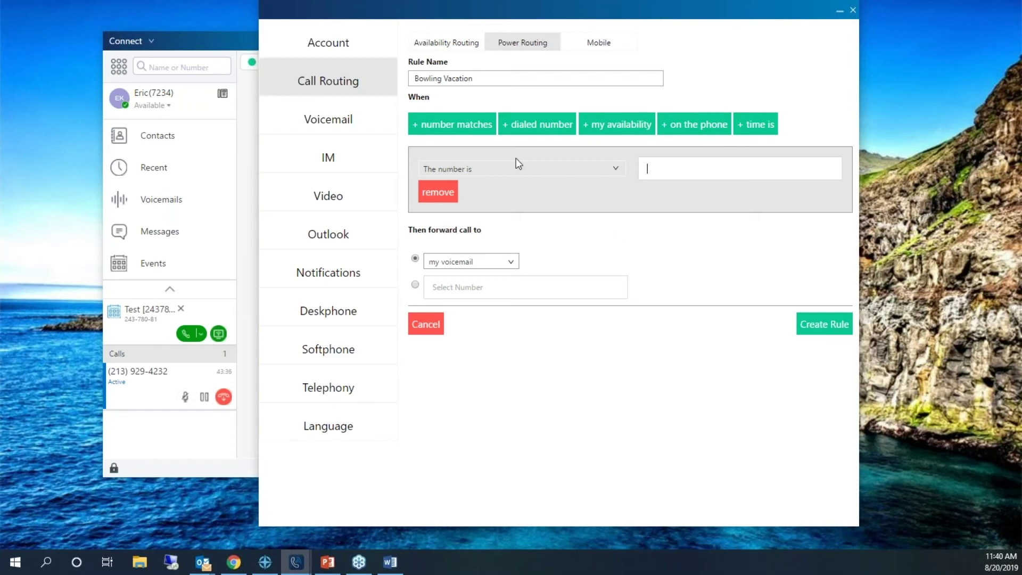
{"action": "left_click", "coordinate": [354, 122]}
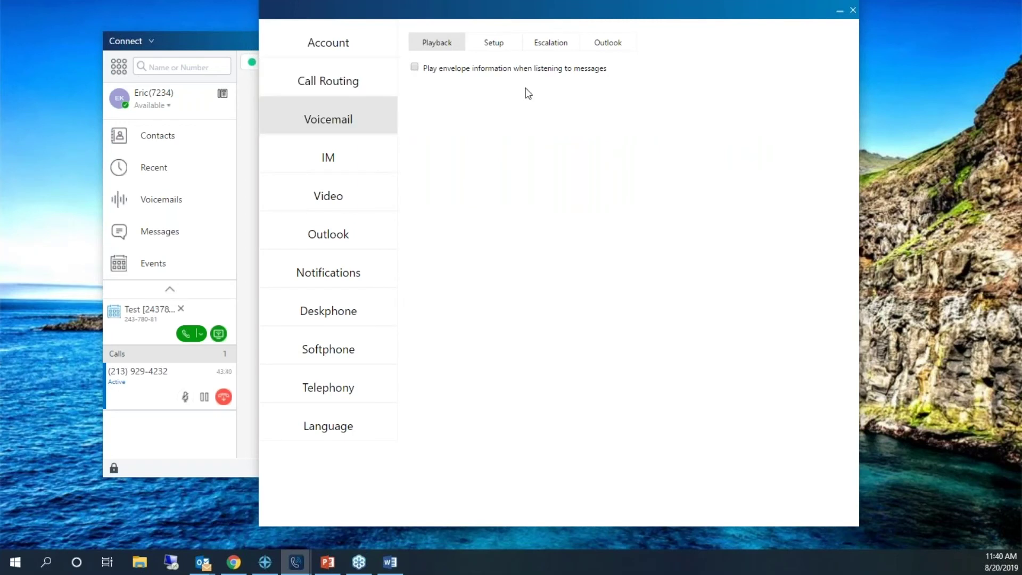
- Review the Voicemail Setup, Escalation and Outlook tabs, then move on to the IM canned responses
{"action": "left_click", "coordinate": [508, 50]}
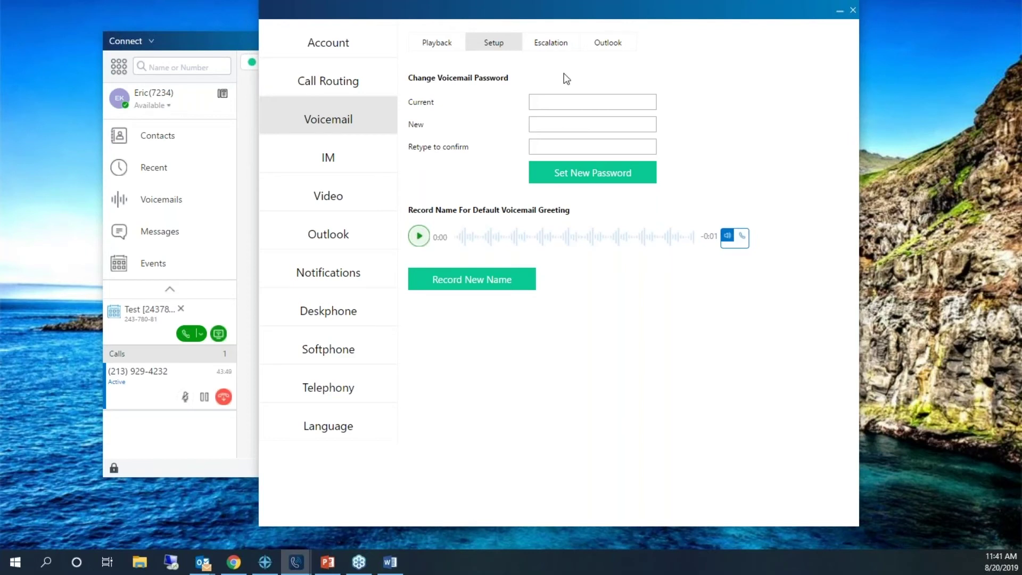
{"action": "left_click", "coordinate": [573, 45]}
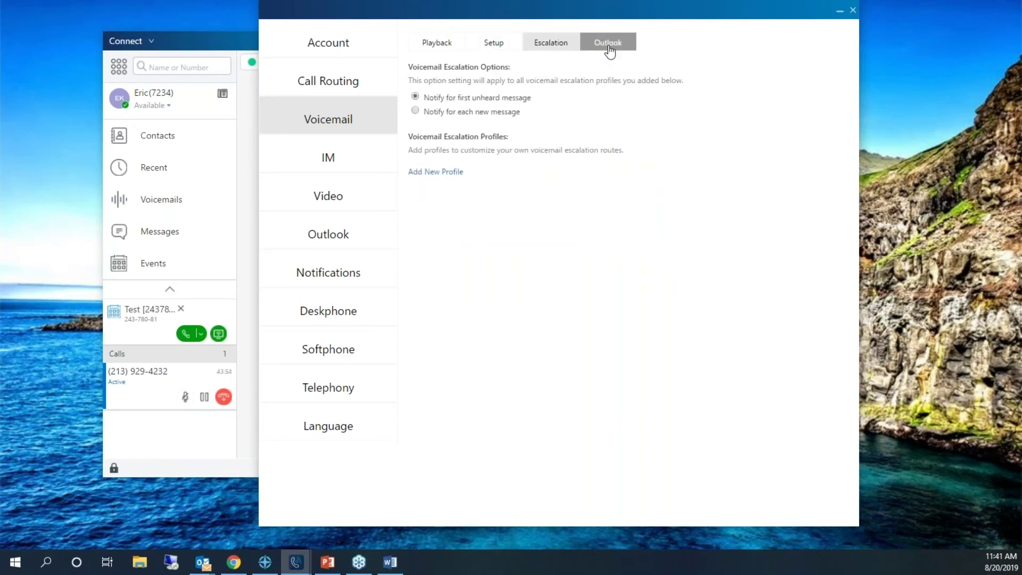
{"action": "left_click", "coordinate": [608, 47]}
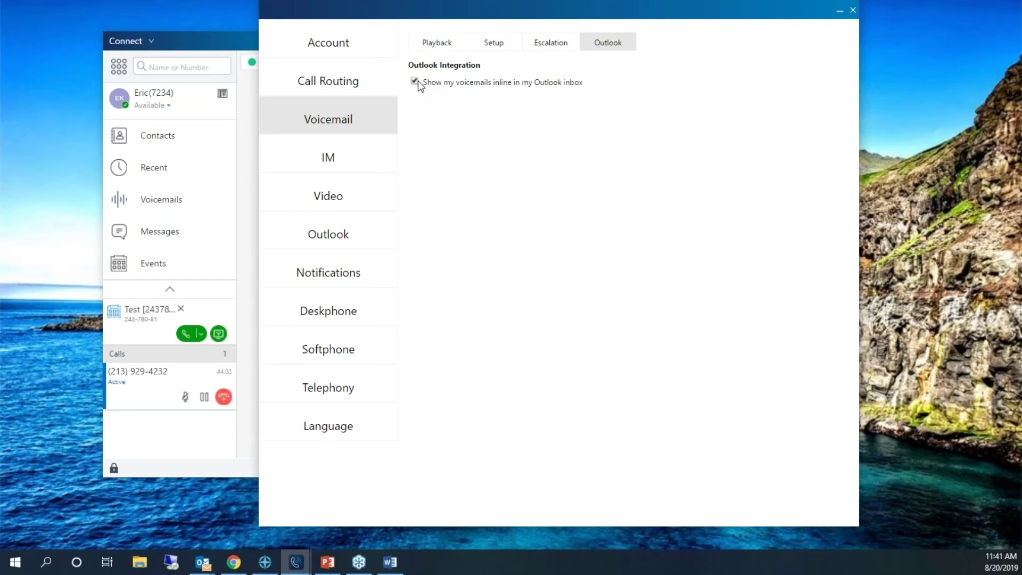
{"action": "left_click", "coordinate": [542, 47]}
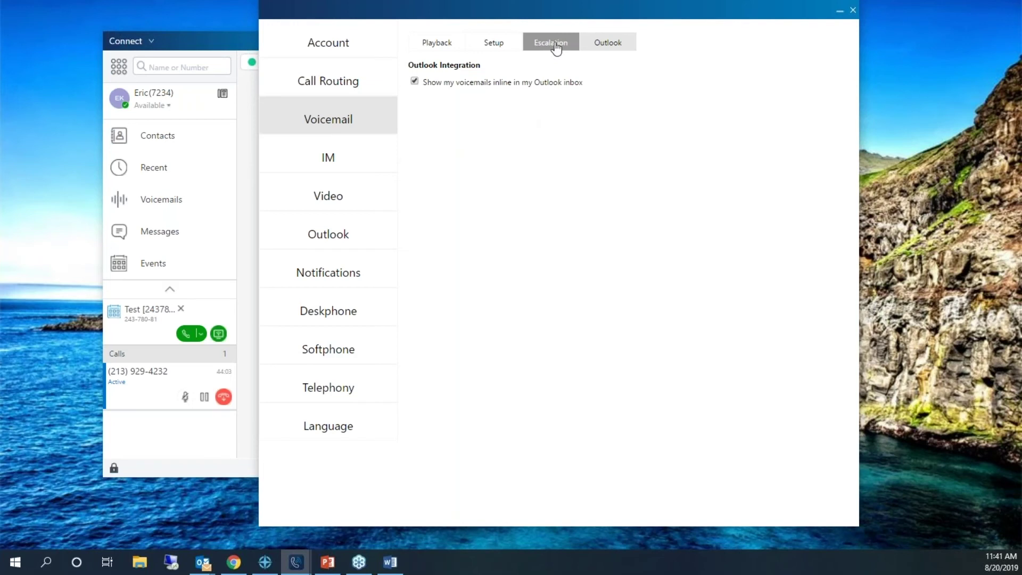
{"action": "left_click", "coordinate": [329, 158]}
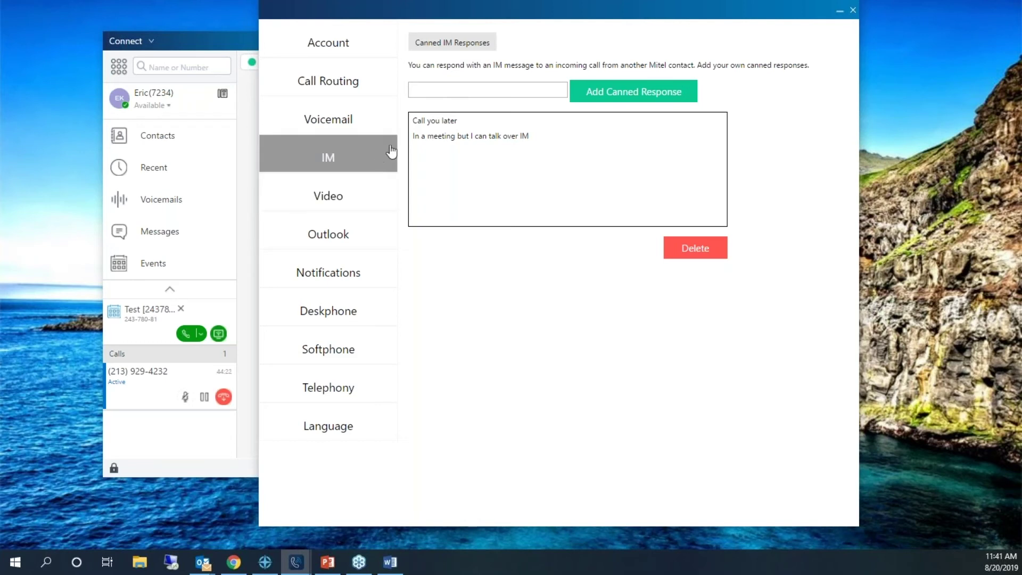
- Show the Outlook settings page with contact sync and Exchange calendar sync options
{"action": "left_click", "coordinate": [343, 244]}
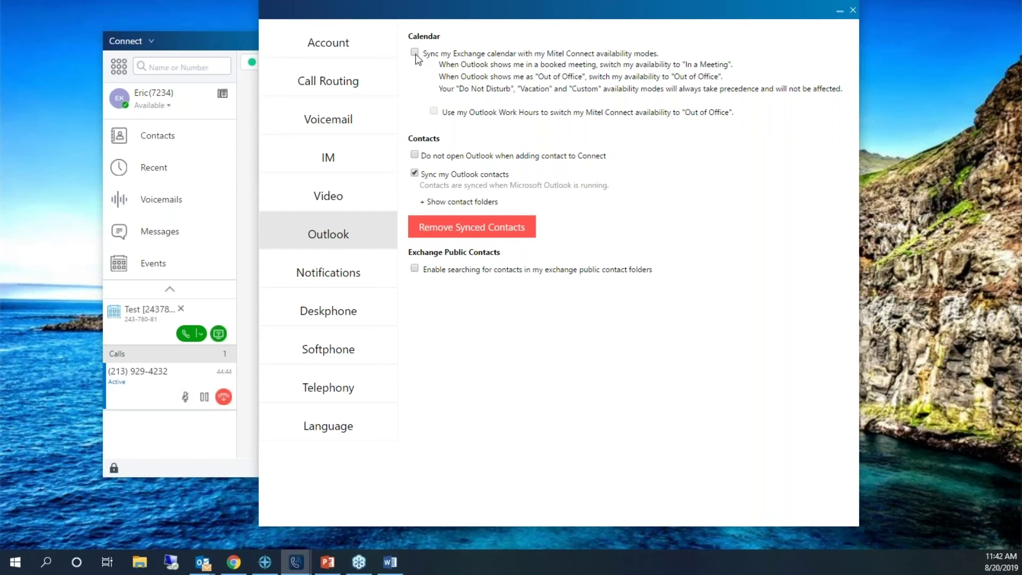
- Show upcoming events in the Connect main window, then bring the Outlook settings back to front
{"action": "left_click", "coordinate": [357, 186]}
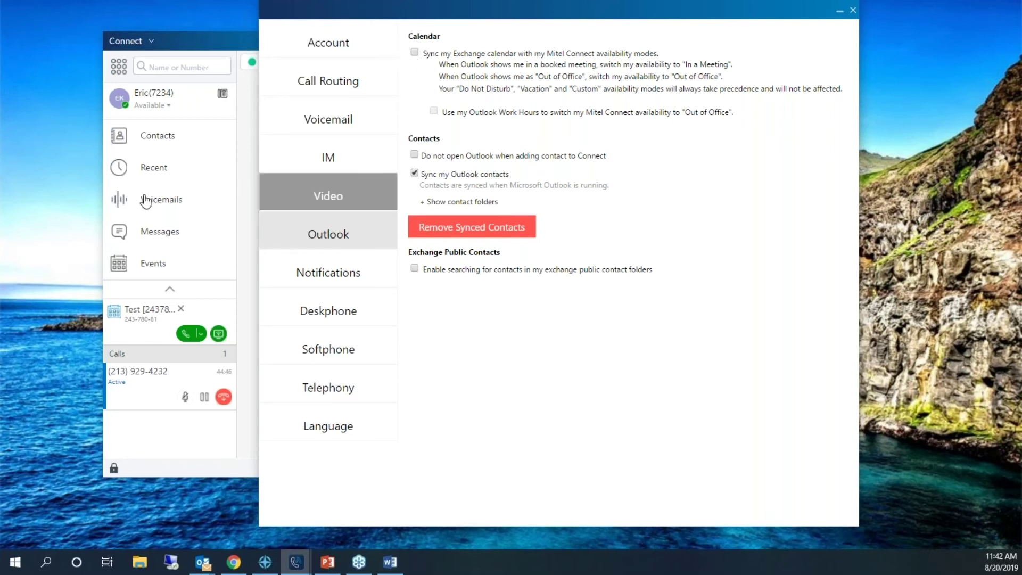
{"action": "left_click", "coordinate": [150, 265]}
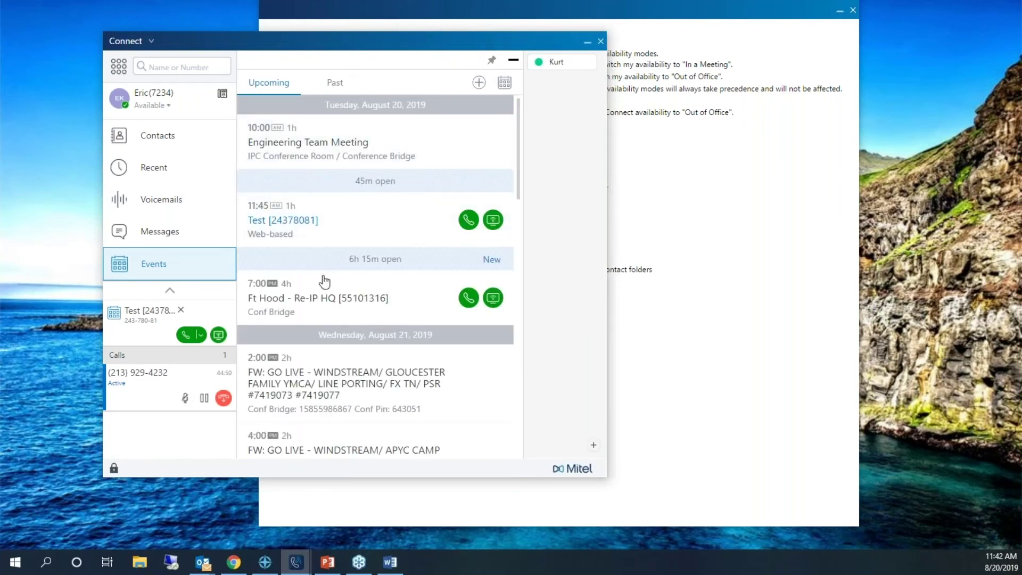
{"action": "left_click", "coordinate": [639, 171]}
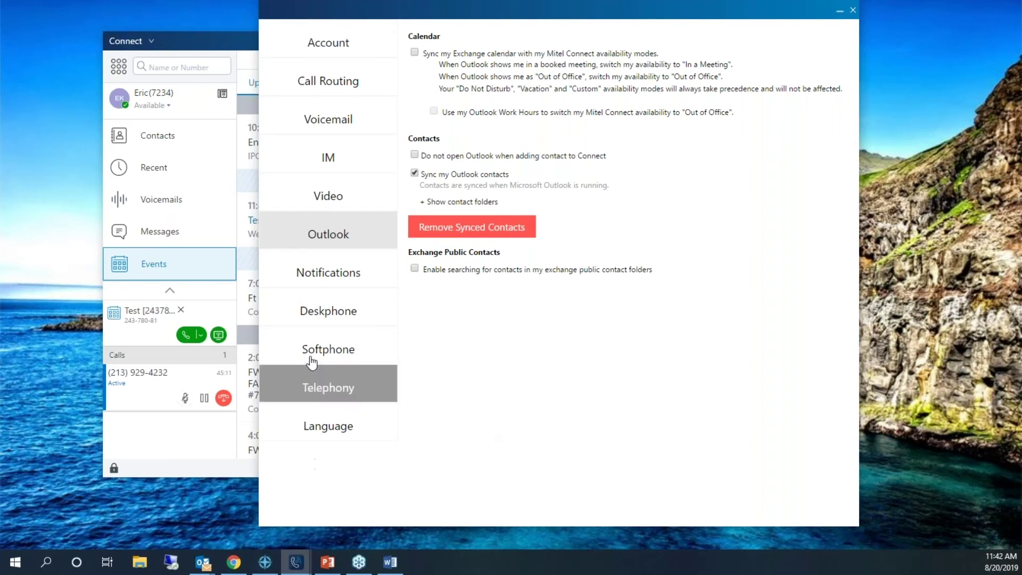
- Show the Notifications page with voicemail e-mail, wave-file attachment and mark-as-heard options
{"action": "left_click", "coordinate": [355, 273]}
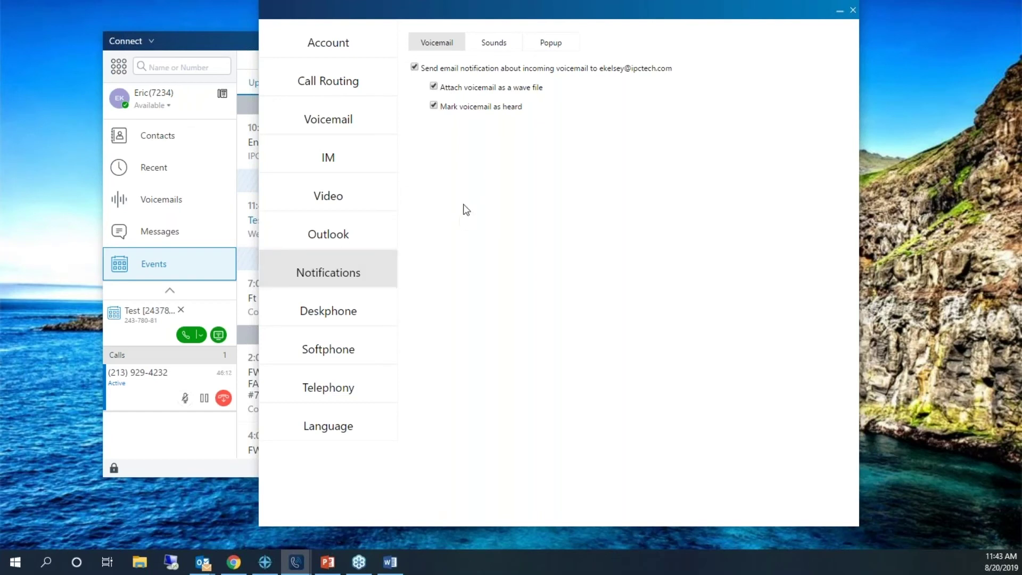
- Review the Sounds tab's alert sounds and events, leaving new voicemail set to the beep sound
{"action": "left_click", "coordinate": [495, 51]}
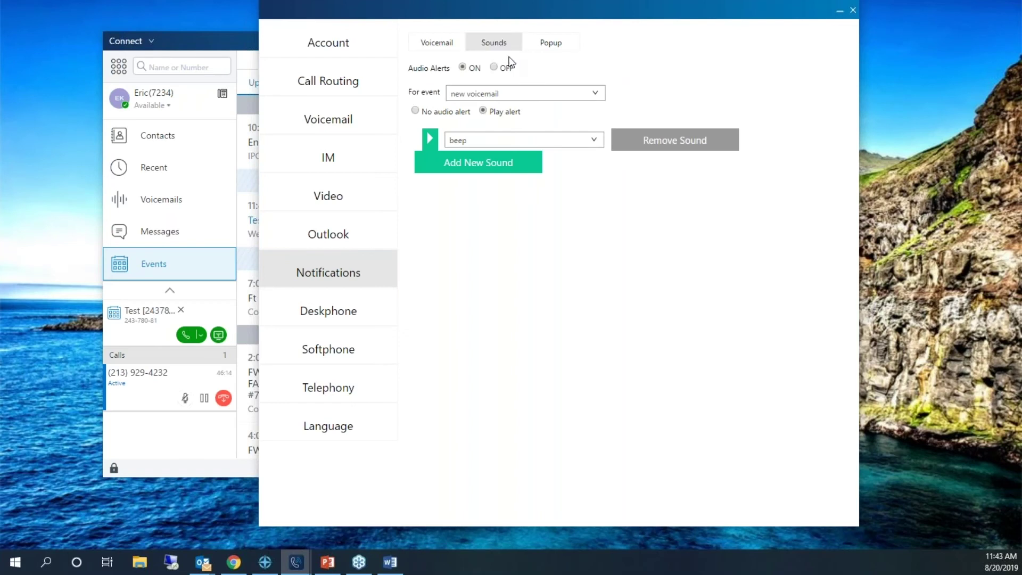
{"action": "left_click", "coordinate": [596, 138]}
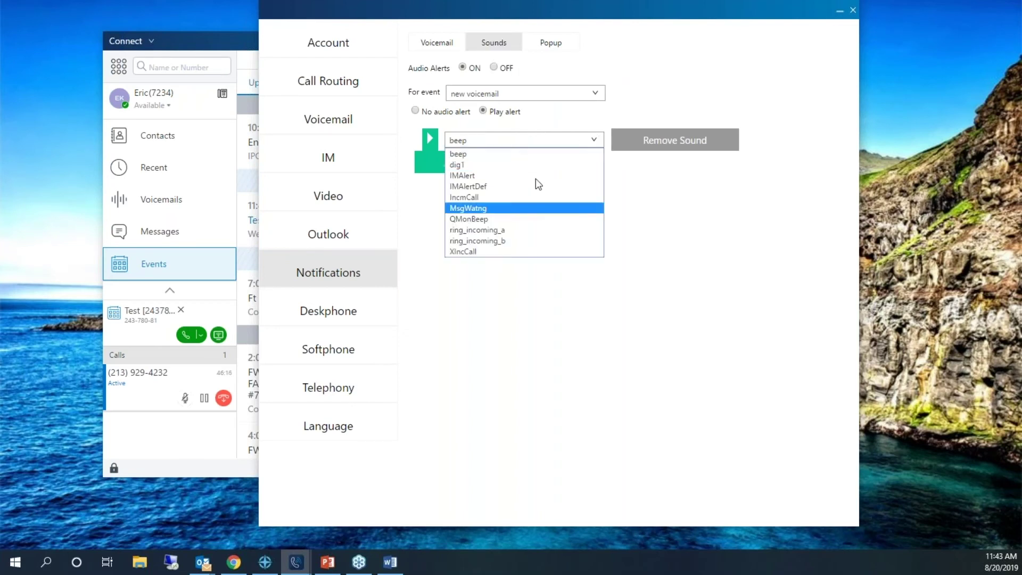
{"action": "left_click", "coordinate": [725, 234]}
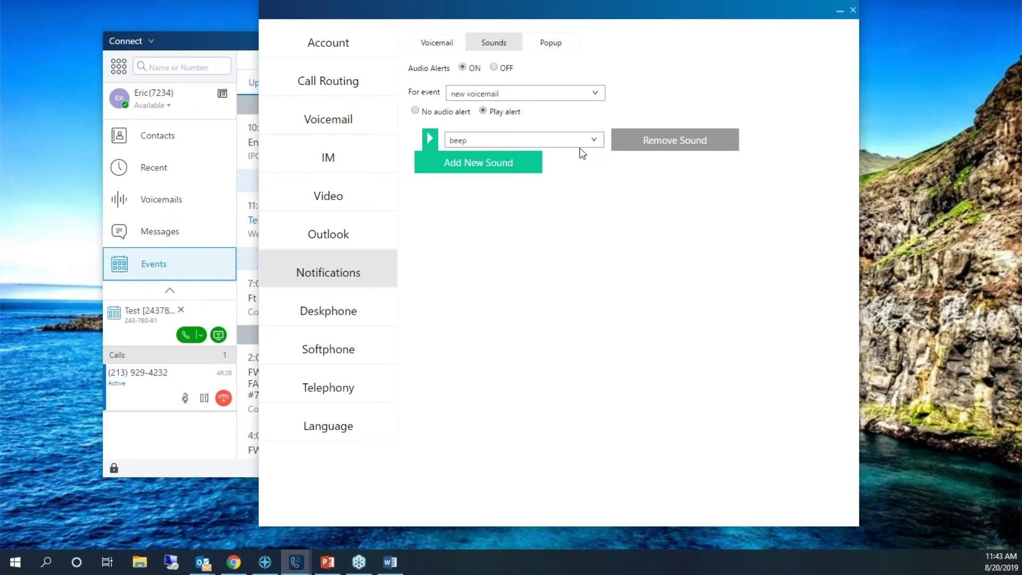
{"action": "left_click", "coordinate": [519, 95]}
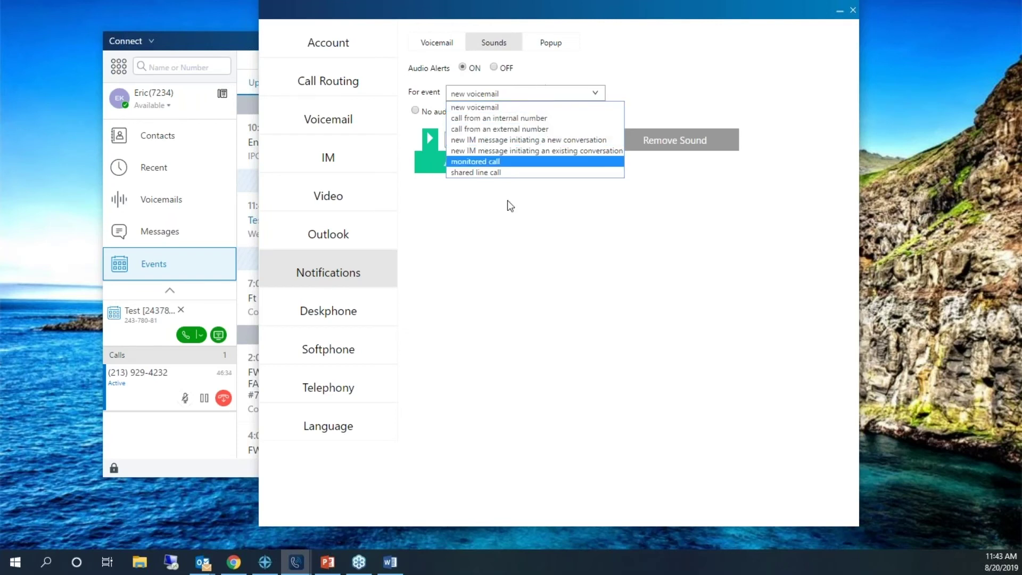
{"action": "left_click", "coordinate": [526, 212]}
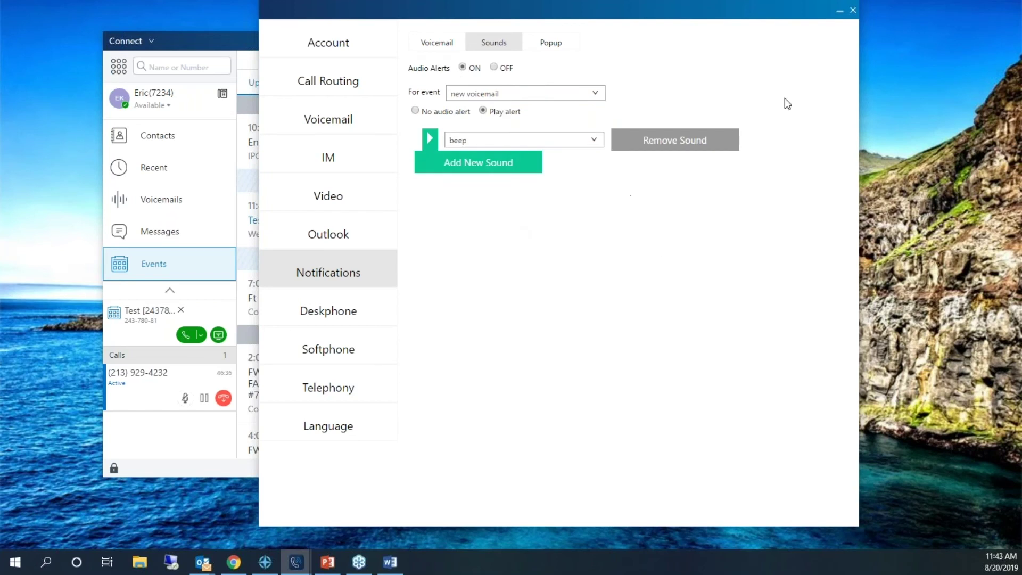
{"action": "right_click", "coordinate": [676, 8]}
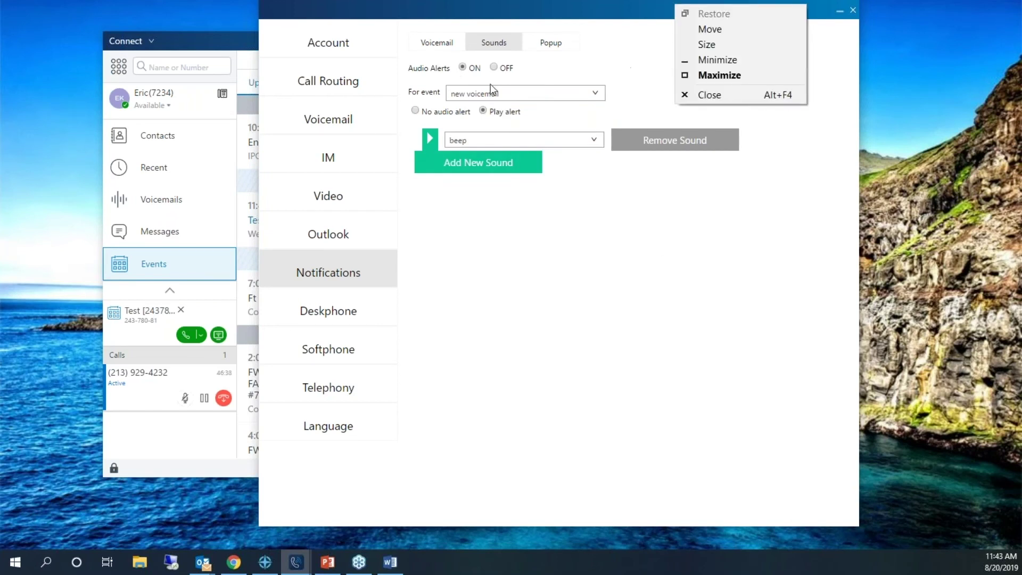
{"action": "left_click", "coordinate": [554, 44]}
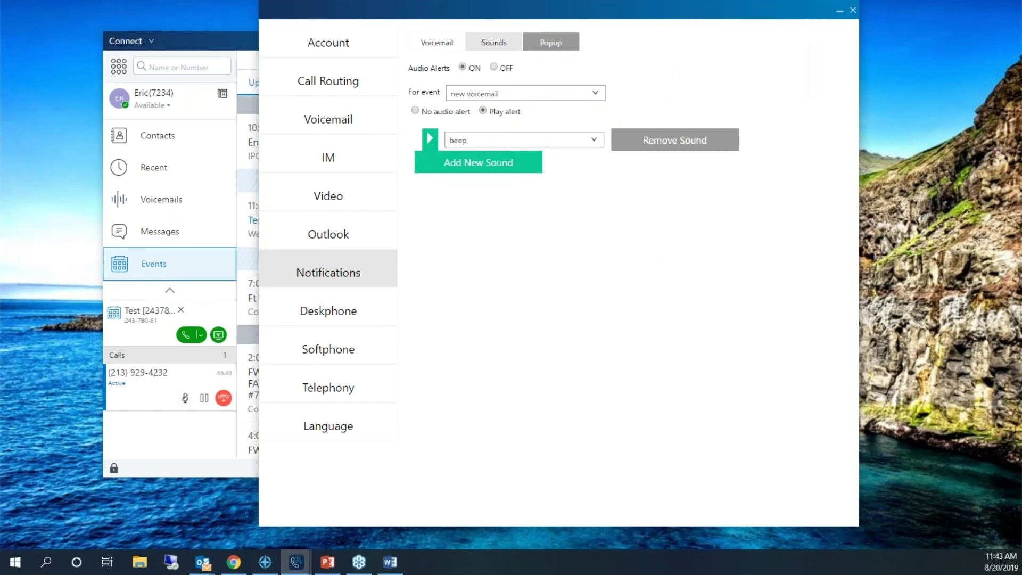
- On the Popup tab, keep incoming IM notifications on screen for 15 seconds
{"action": "left_click", "coordinate": [563, 47]}
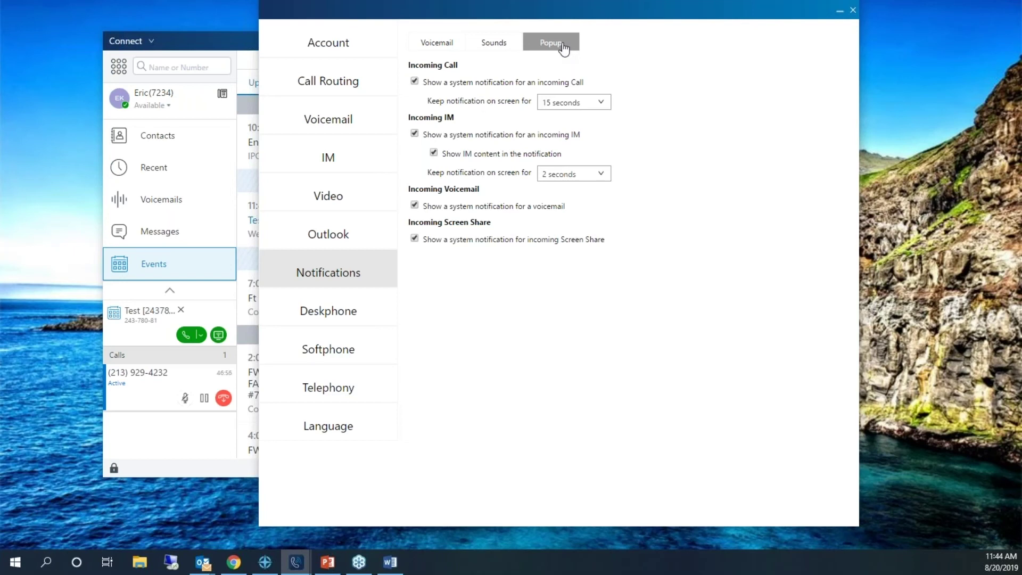
{"action": "left_click", "coordinate": [566, 102]}
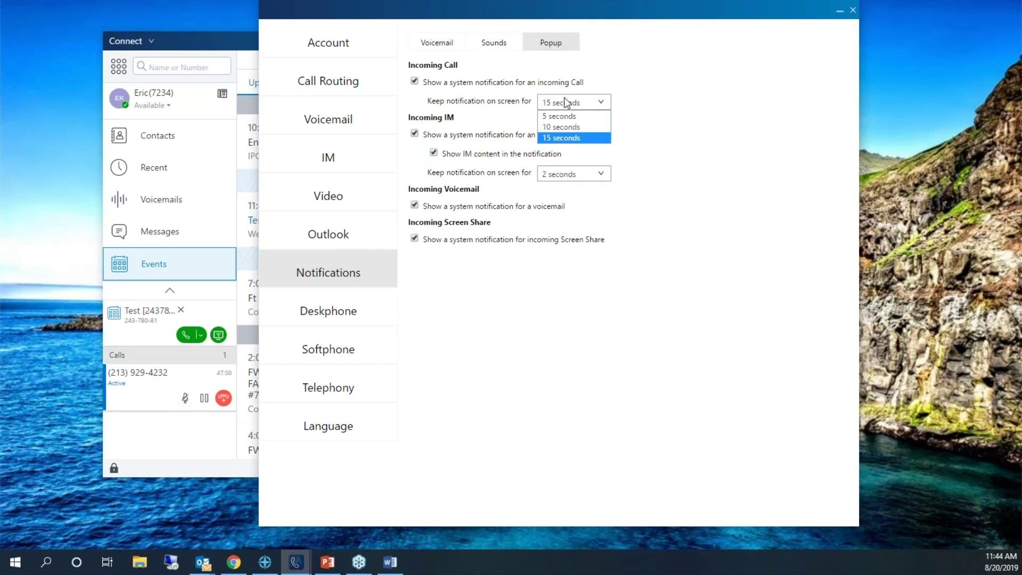
{"action": "left_click", "coordinate": [574, 175]}
{"action": "left_click", "coordinate": [579, 220]}
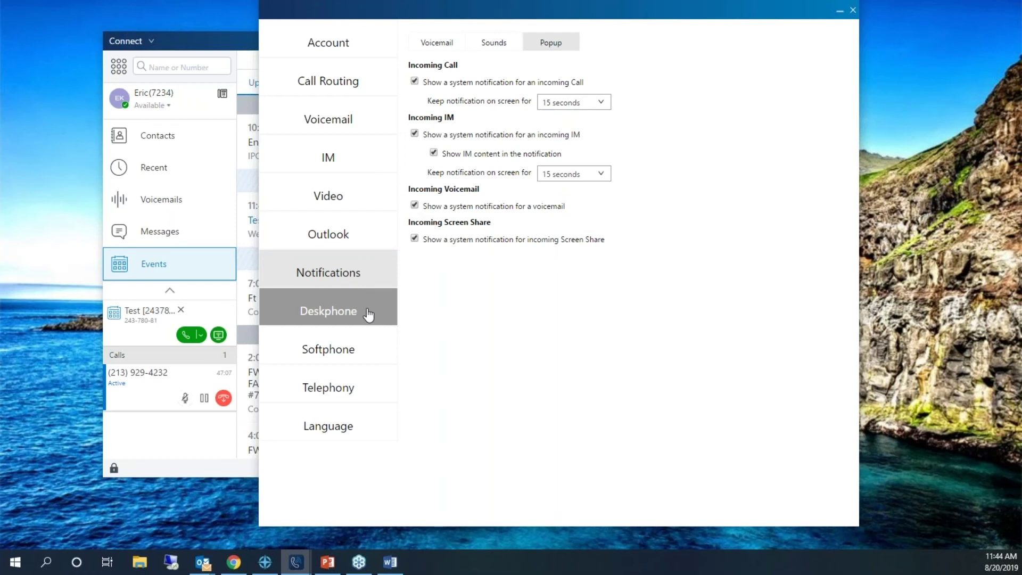
- In Deskphone settings, browse the ringtone choices twice, leaving it on Standard Ring
{"action": "left_click", "coordinate": [368, 315]}
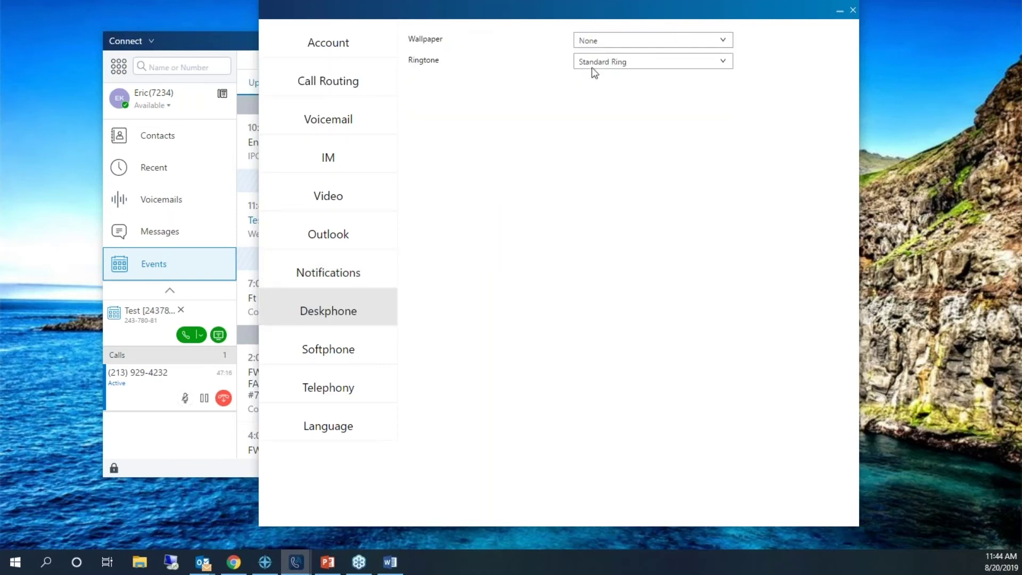
{"action": "left_click", "coordinate": [616, 72]}
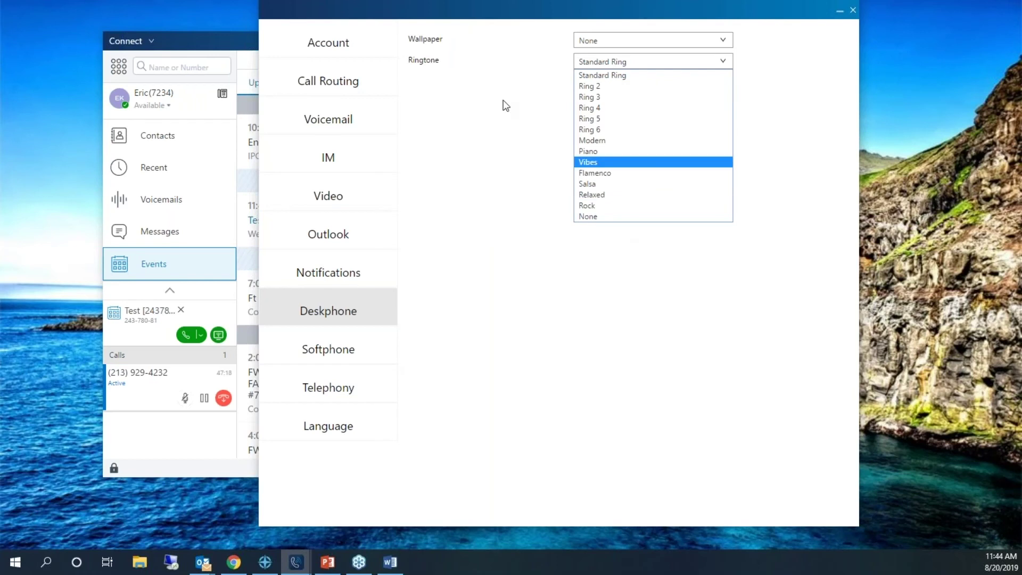
{"action": "left_click", "coordinate": [540, 143]}
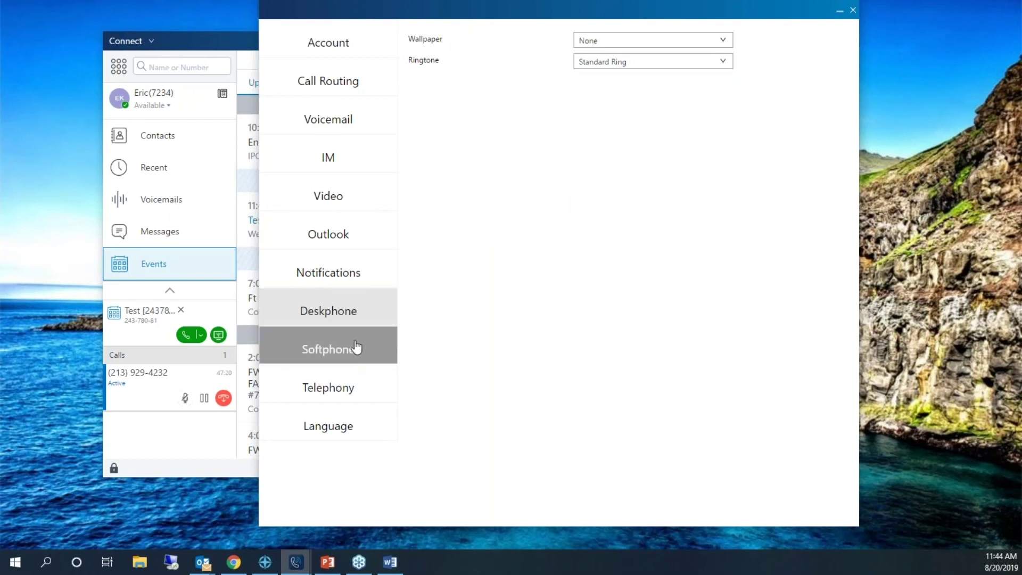
{"action": "left_click", "coordinate": [609, 64]}
{"action": "left_click", "coordinate": [598, 316]}
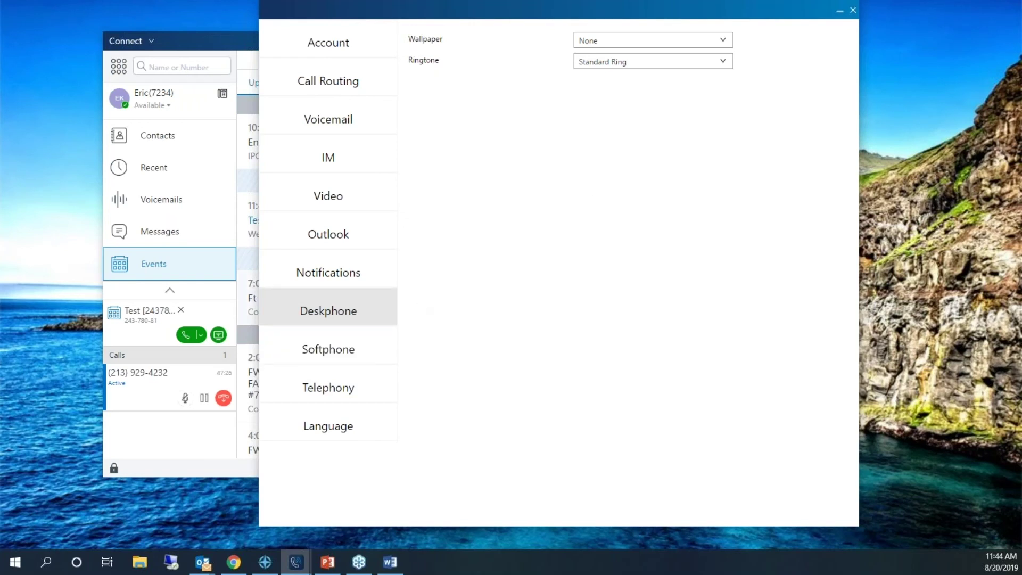
- Show the Softphone settings: Default audio capture, auto gain on, startup assignment off
{"action": "left_click", "coordinate": [311, 357]}
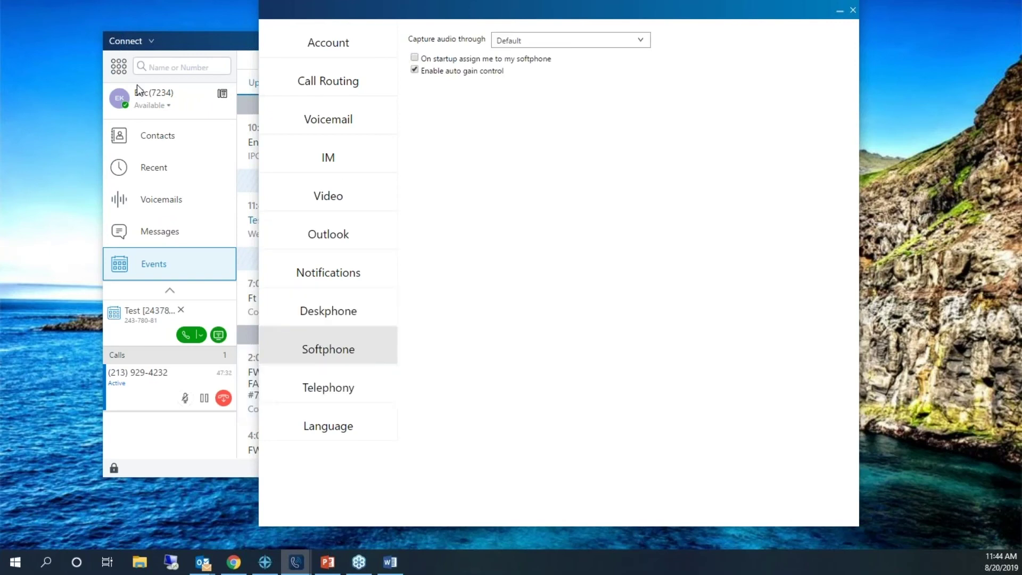
{"action": "left_click", "coordinate": [154, 100]}
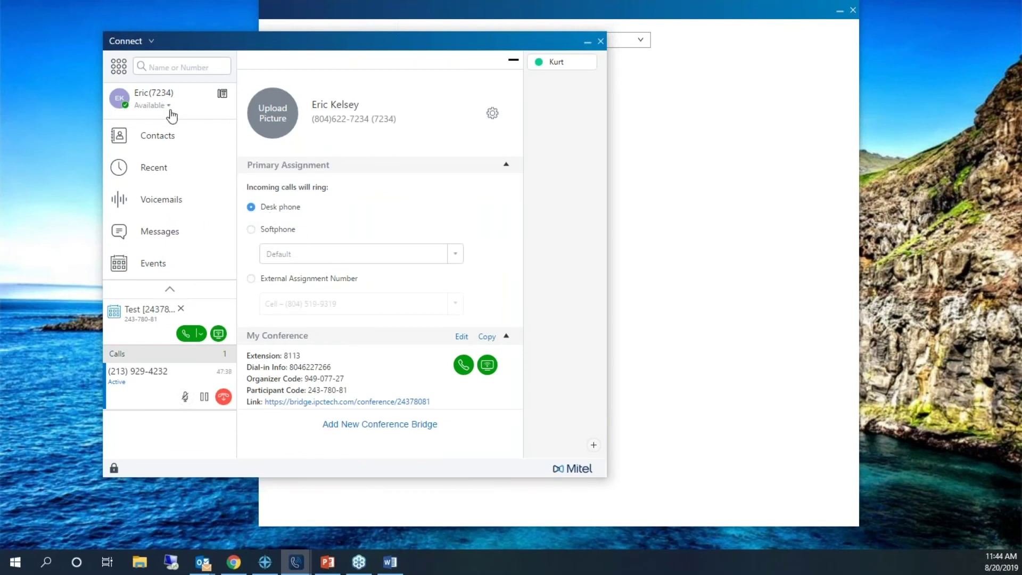
{"action": "left_click", "coordinate": [724, 230]}
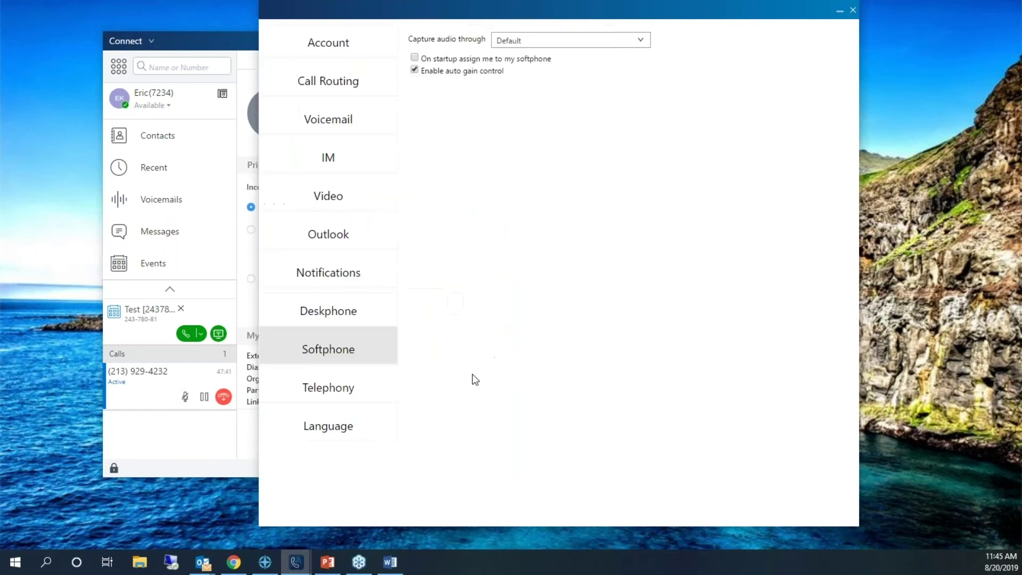
- Review Telephony settings, close the settings window, and nudge the main Connect window right
{"action": "left_click", "coordinate": [344, 398]}
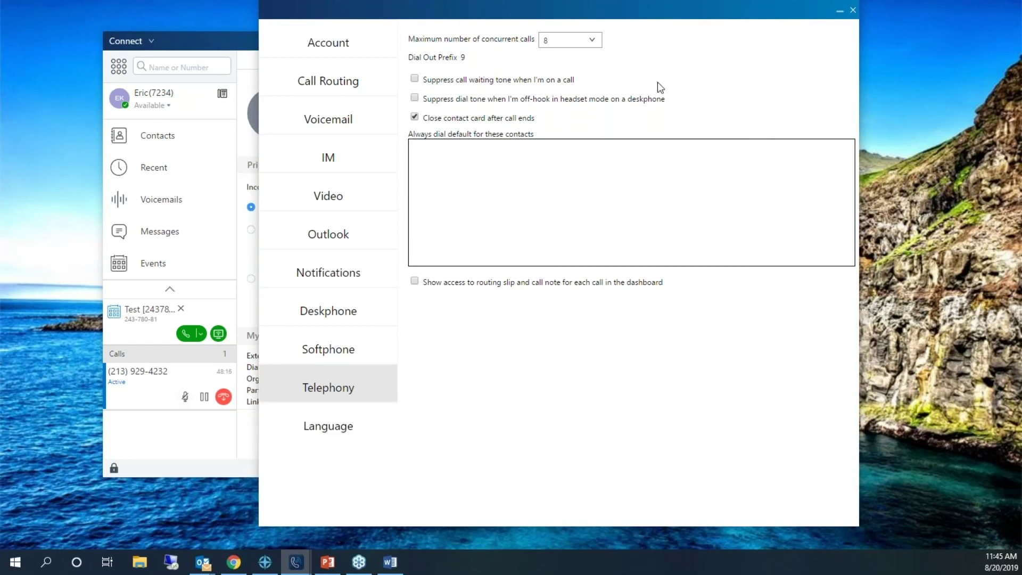
{"action": "left_click_drag", "start_coordinate": [664, 13], "coordinate": [744, 26]}
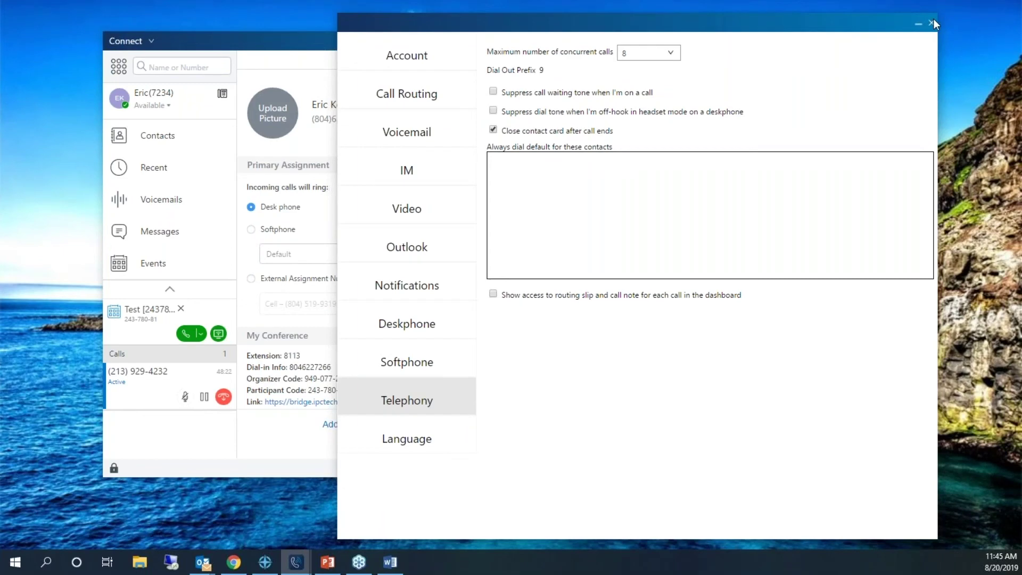
{"action": "left_click", "coordinate": [932, 23]}
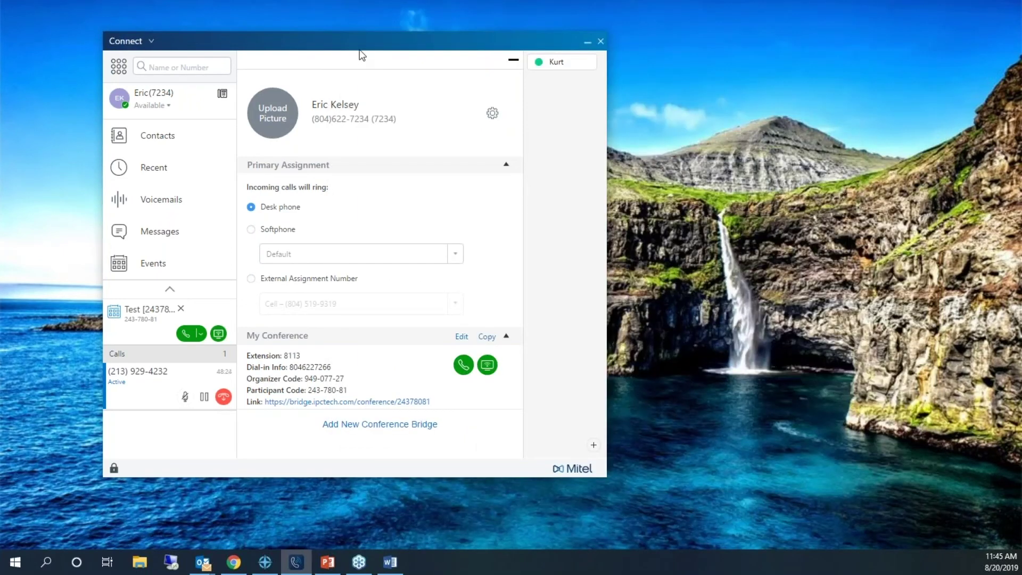
{"action": "left_click_drag", "start_coordinate": [361, 46], "coordinate": [382, 46]}
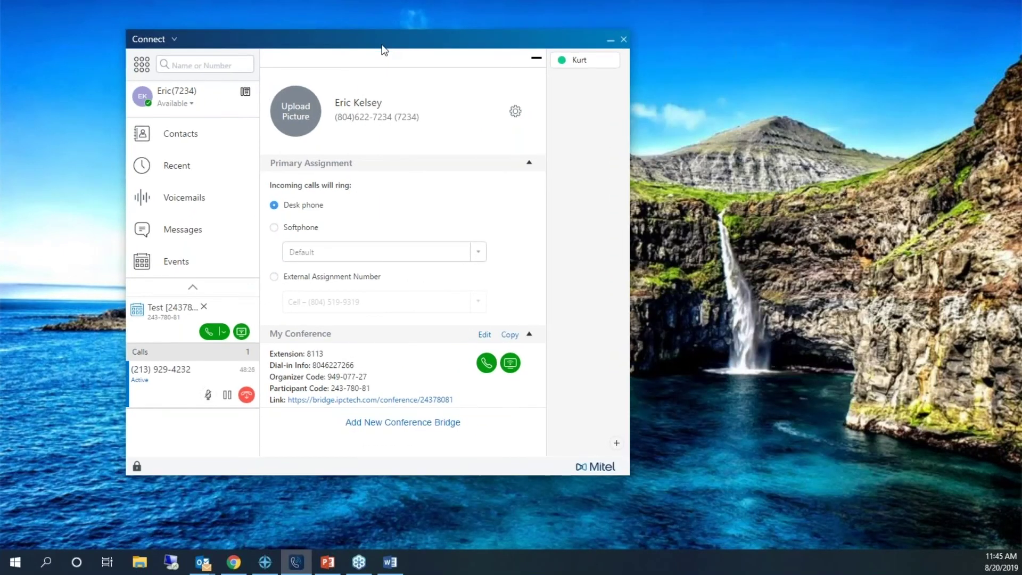